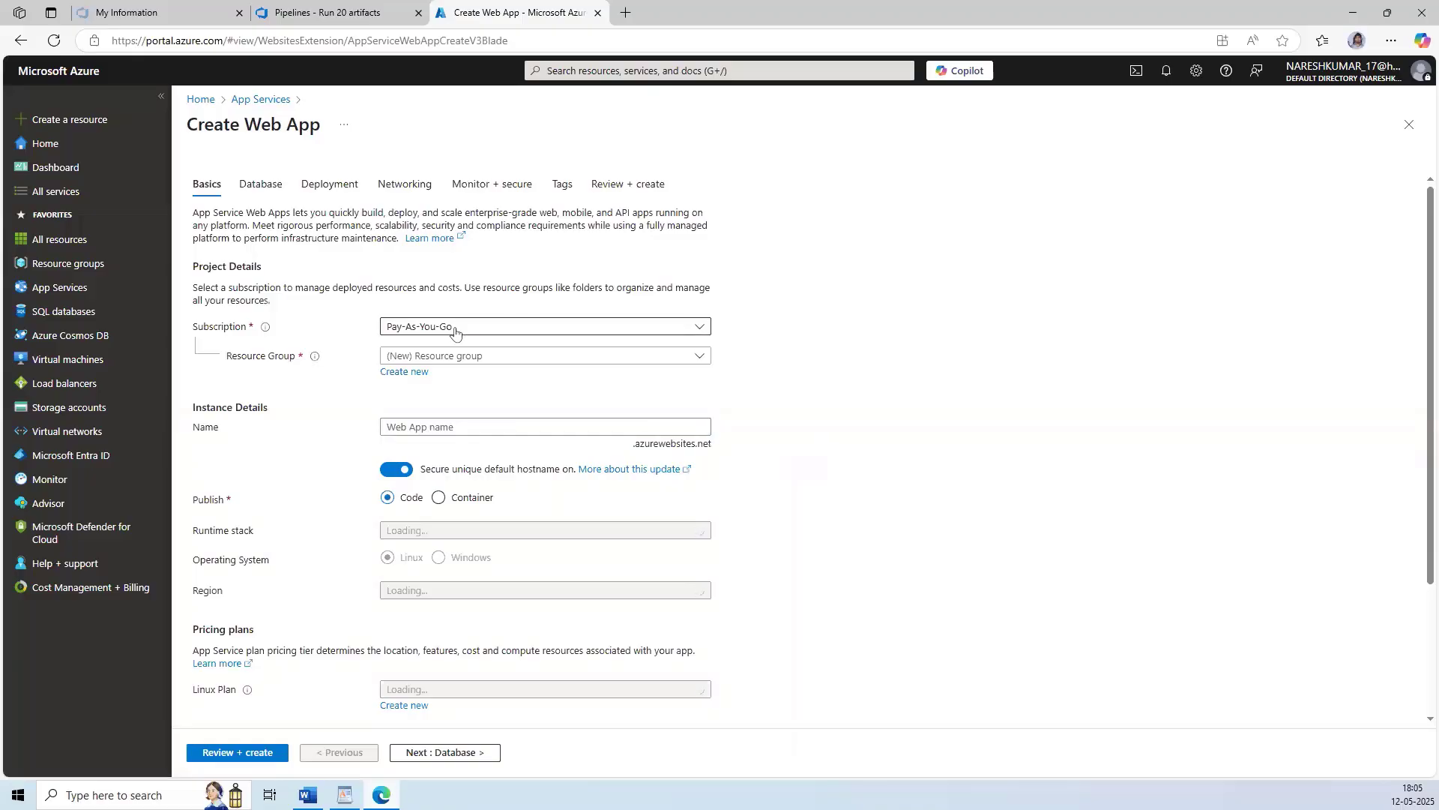
left_click(464, 330)
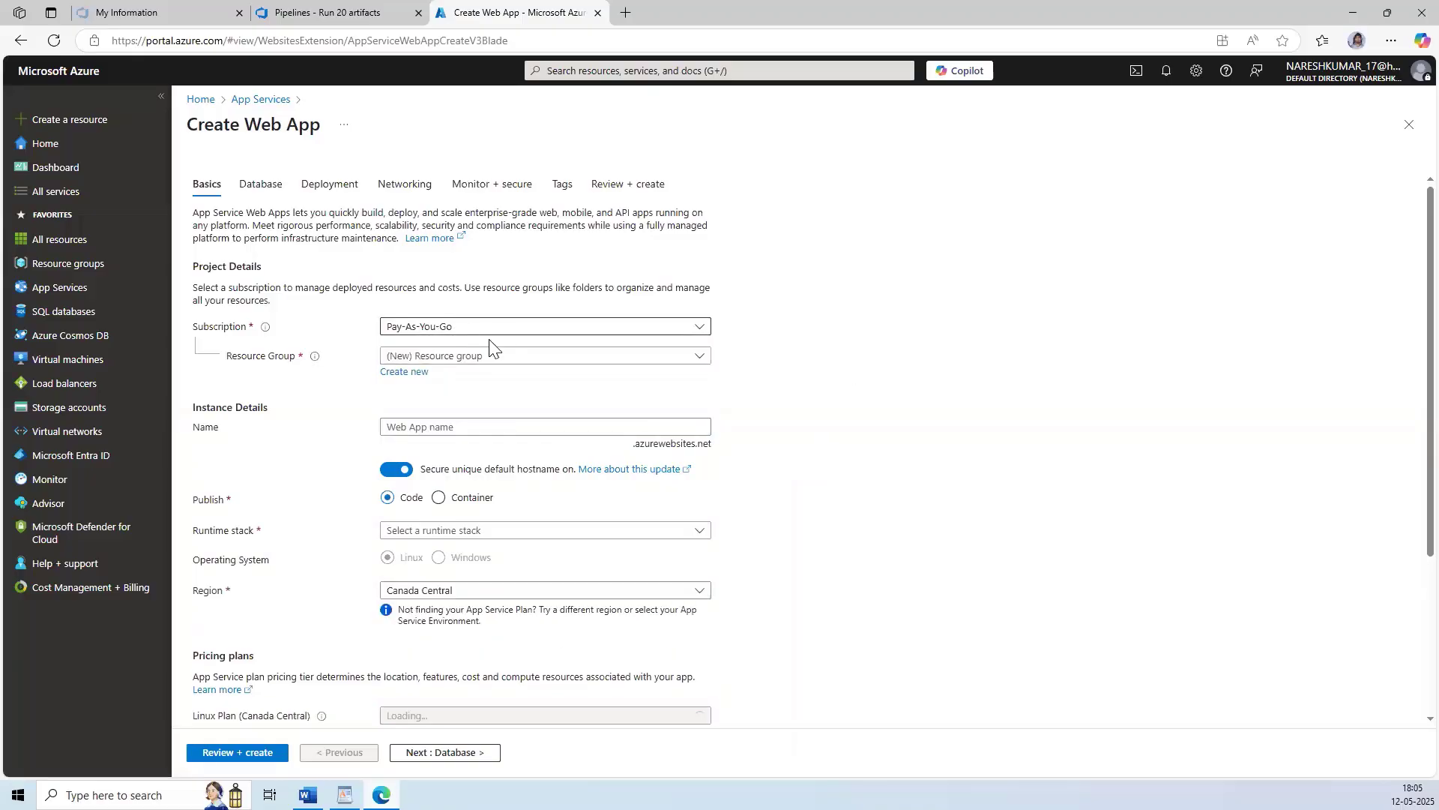
left_click(453, 360)
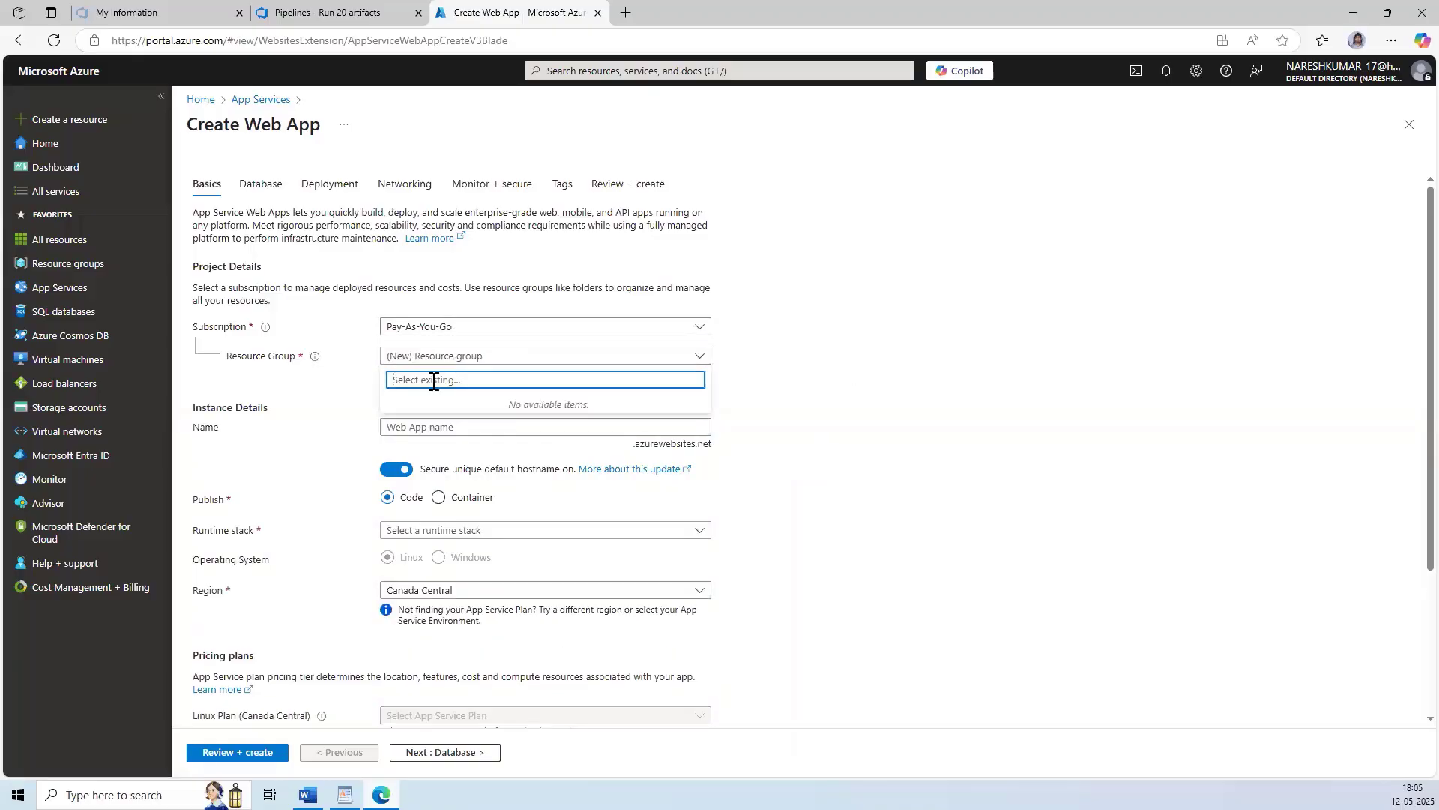
type("A")
key("BackSpace")
type("A")
key("BackSpace")
type("Devopsde")
key("BackSpace")
type("Demo")
left_click(907, 450)
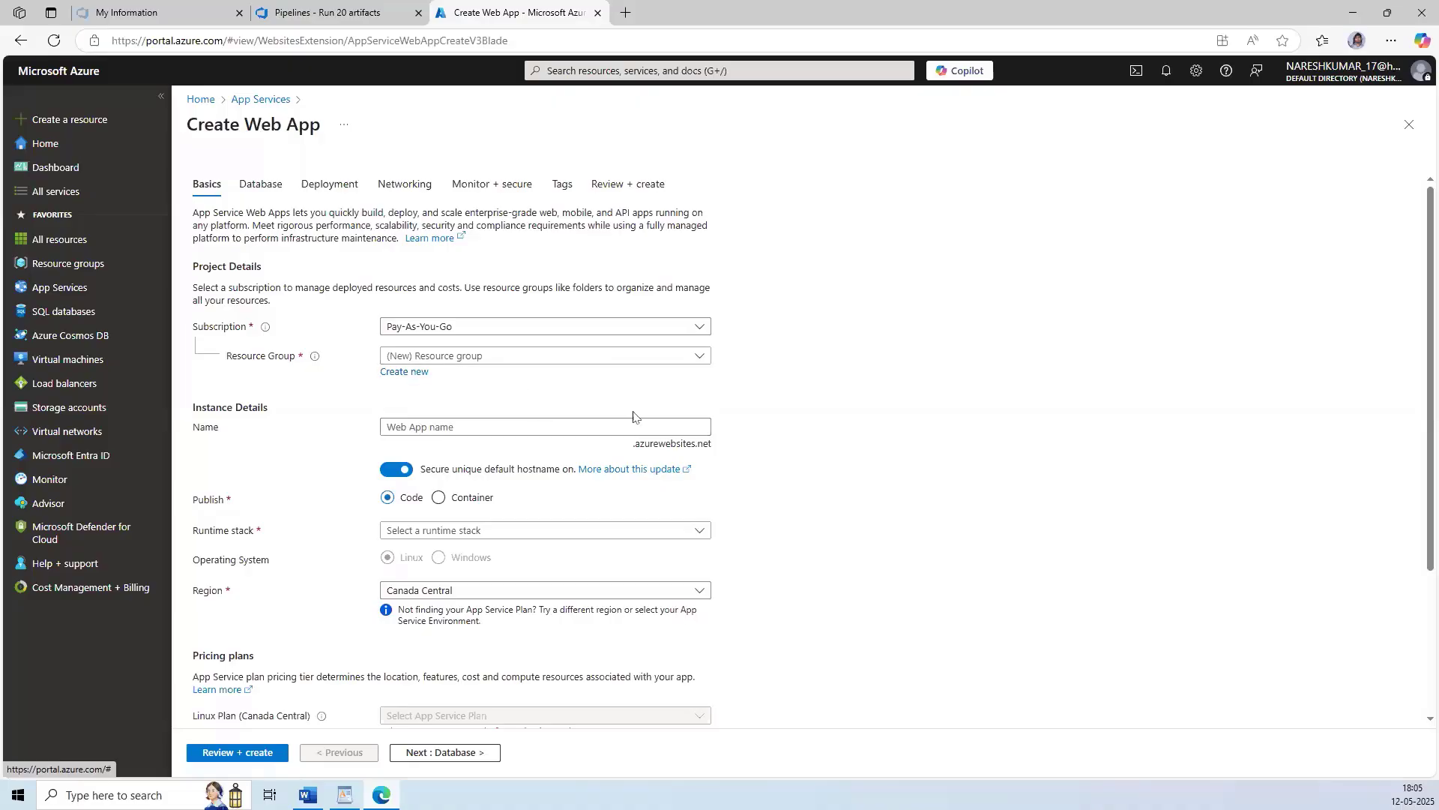
Create a new resource group named DevopsDemo for the web app.
left_click(405, 373)
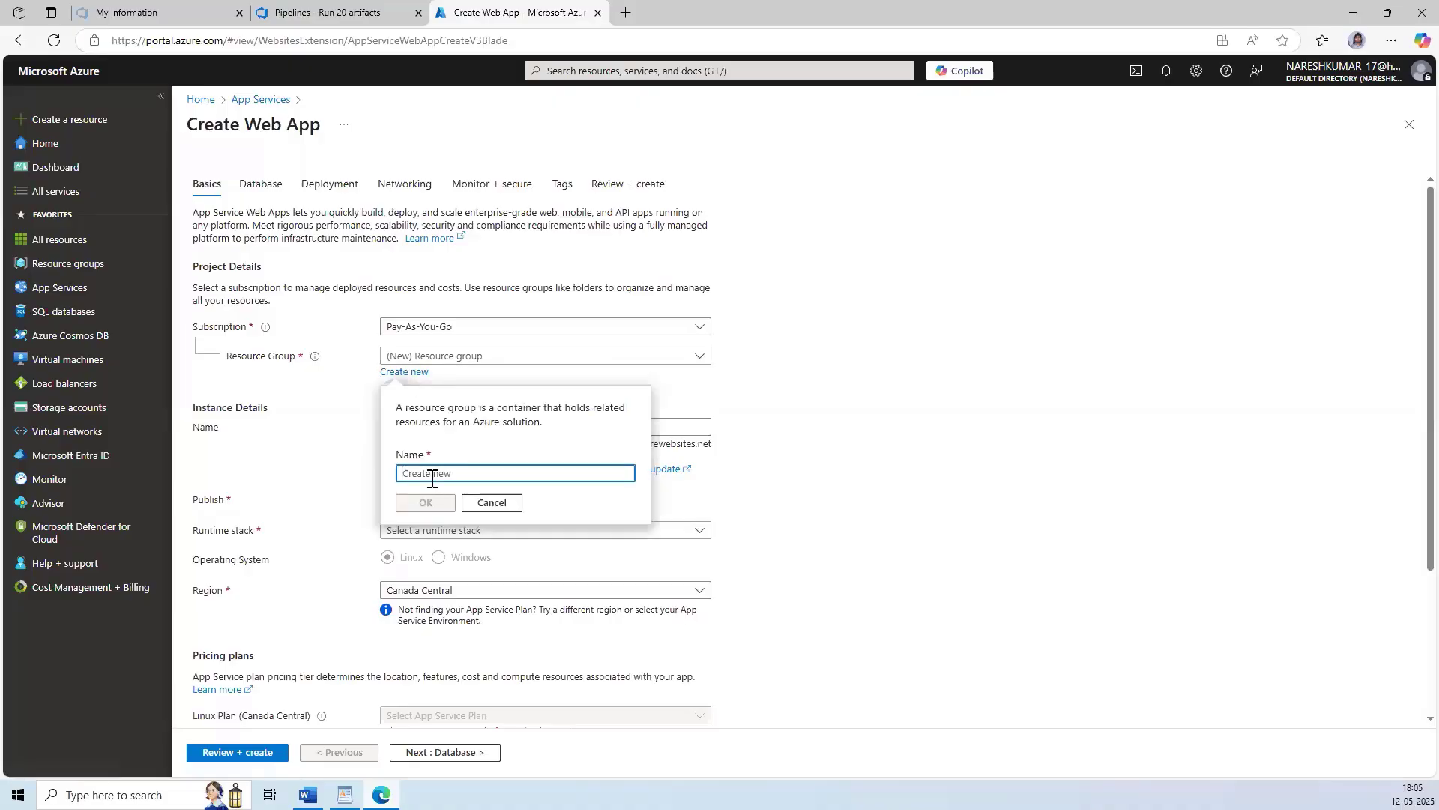
left_click(432, 478)
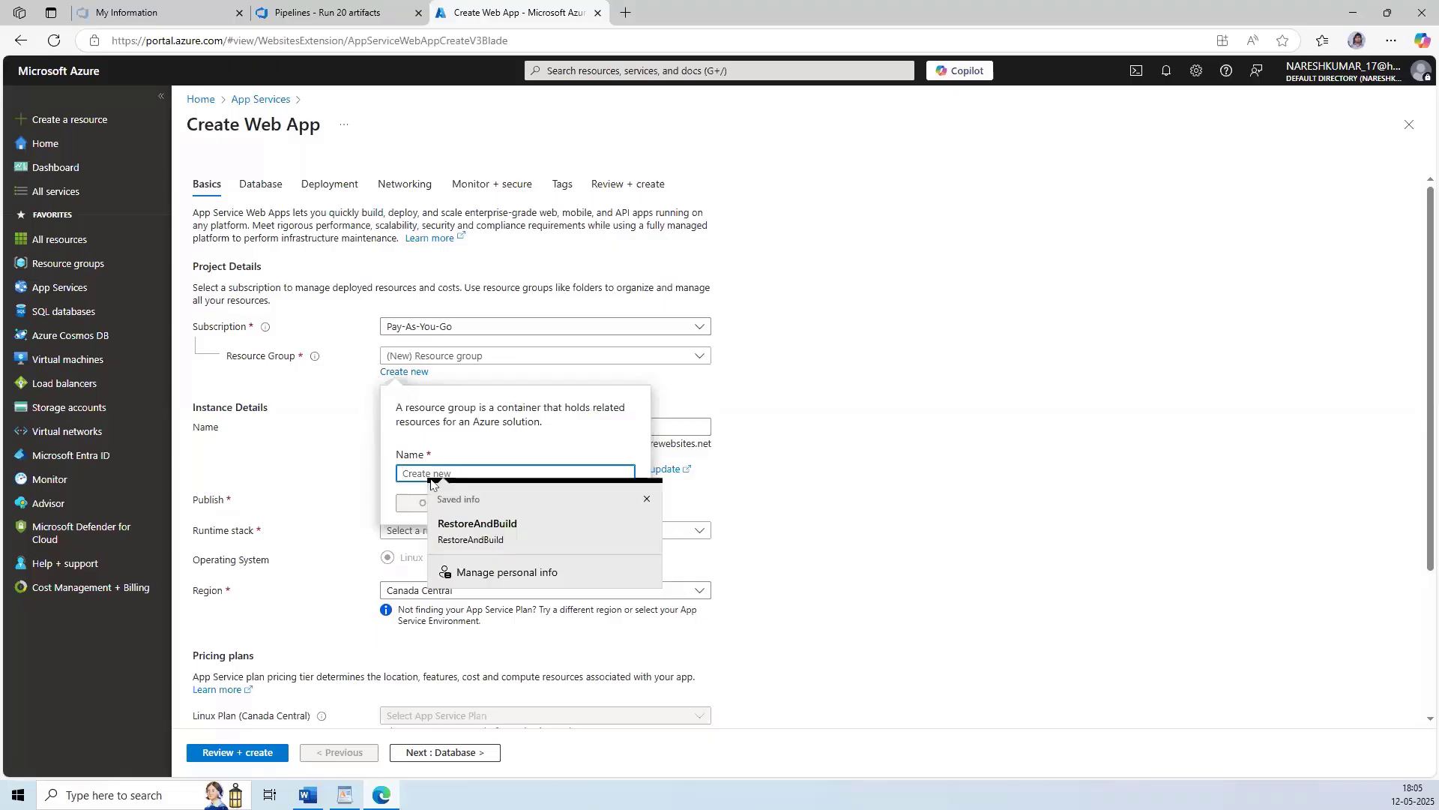
type("DevopsDe")
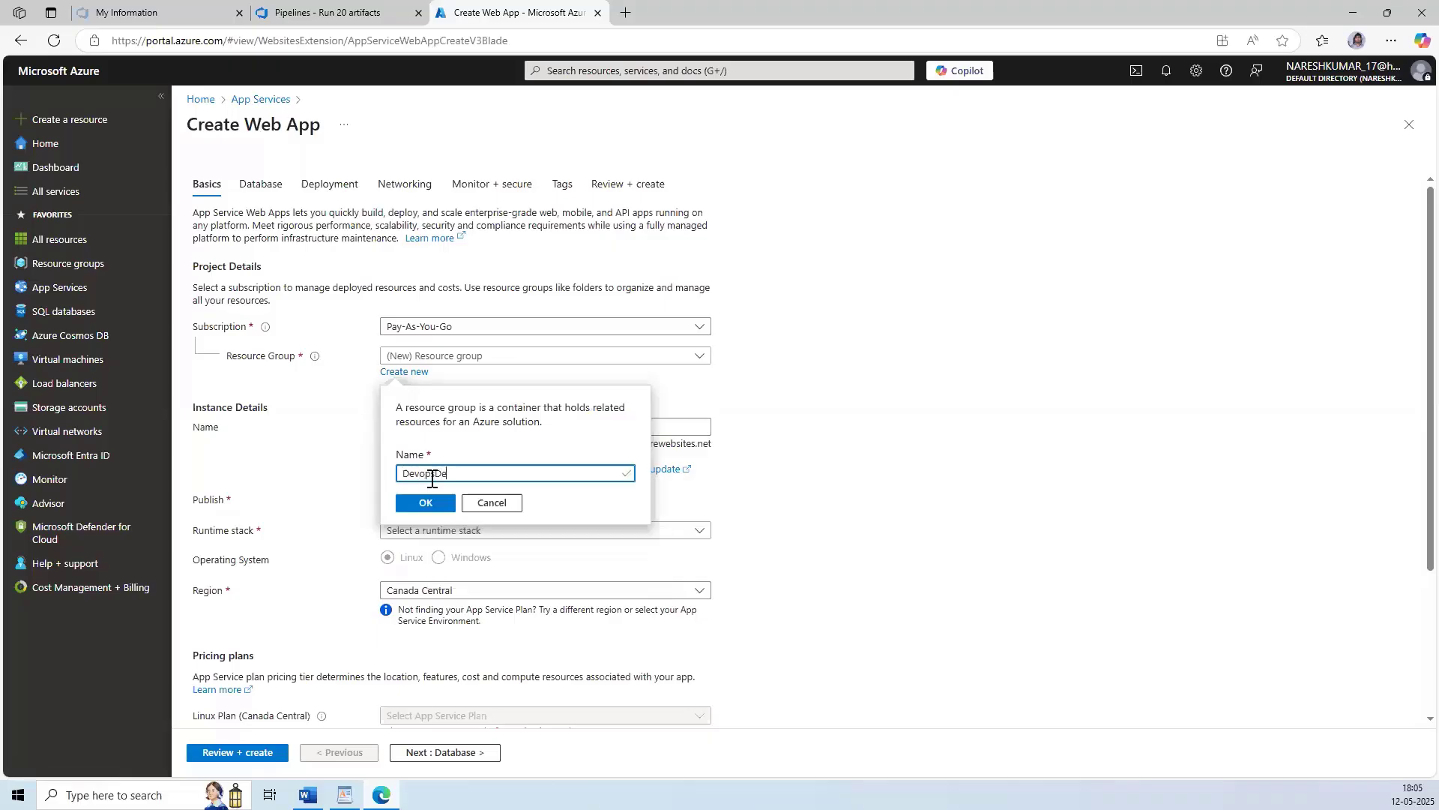
type("mo")
left_click(425, 502)
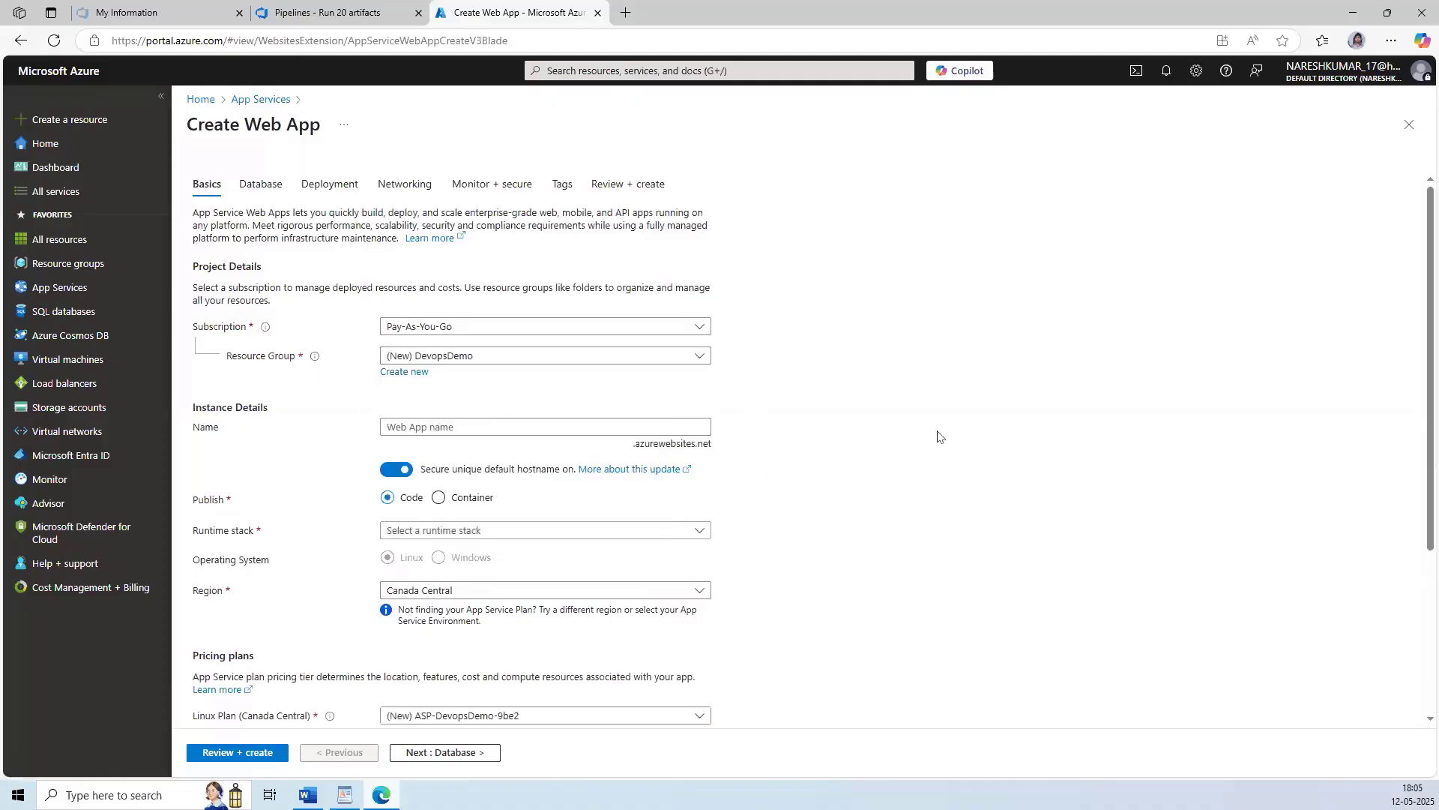
Name the web app AppServiceDEV in the instance details.
scroll(531, 429, "down", 1)
left_click(445, 351)
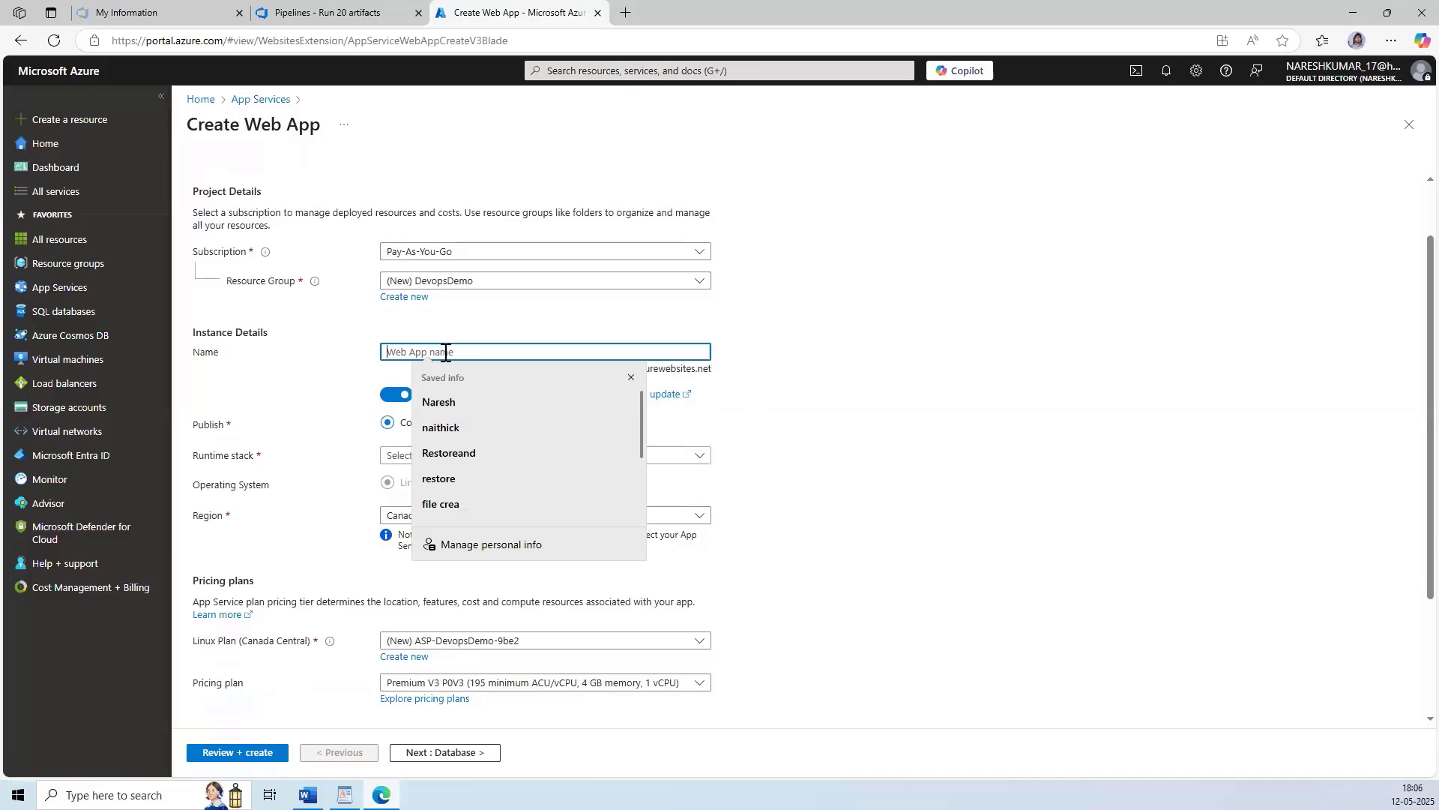
type("AppServ")
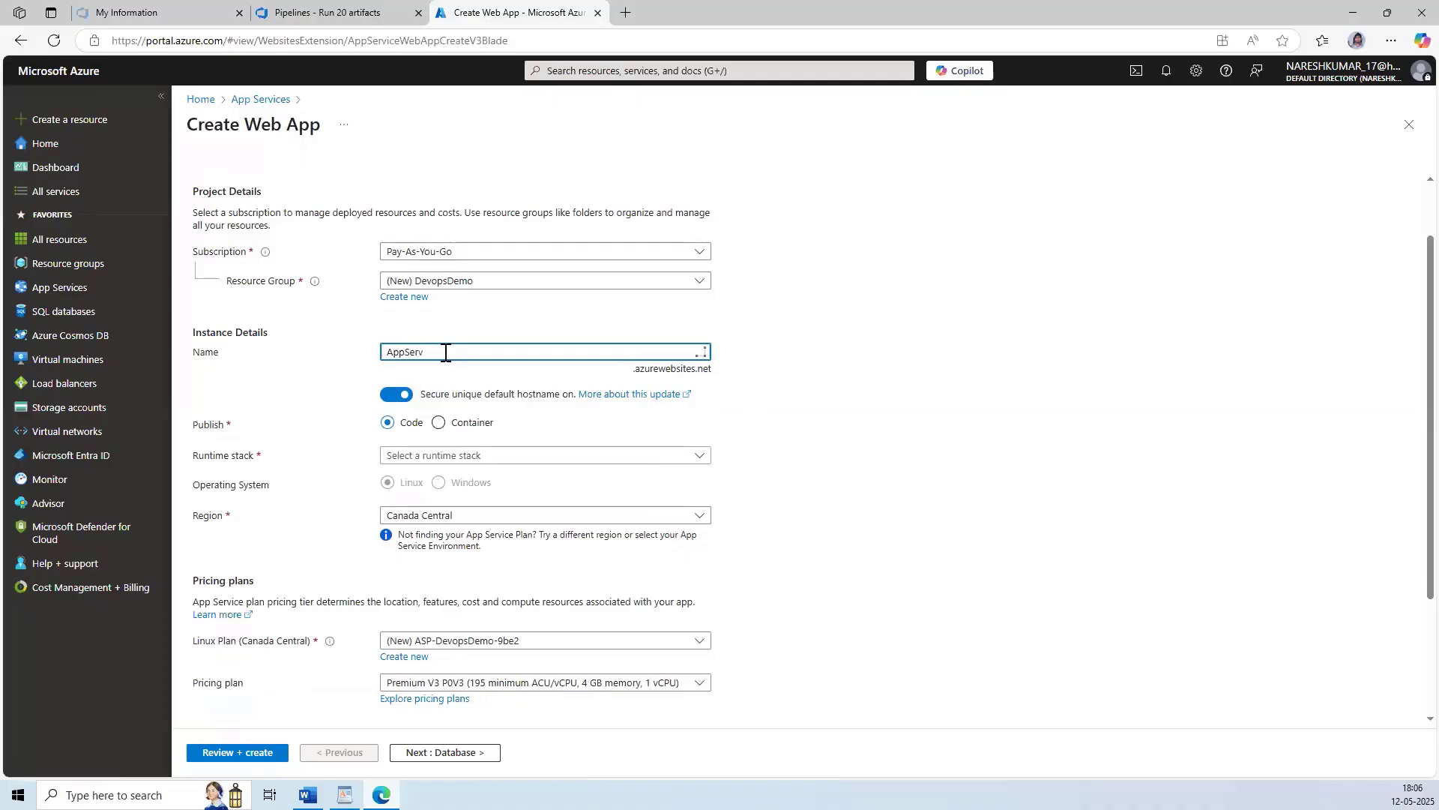
type("ice")
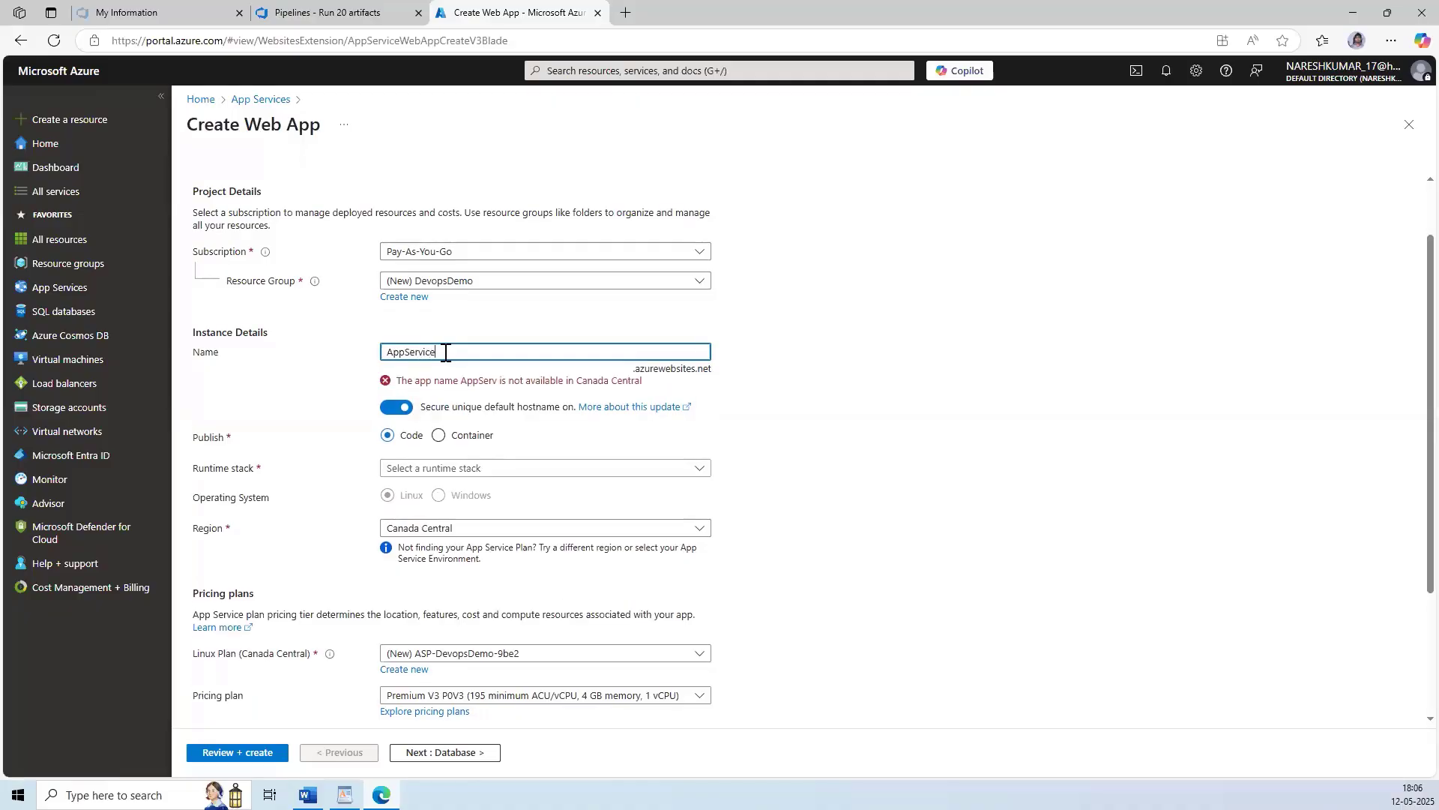
type("DEV")
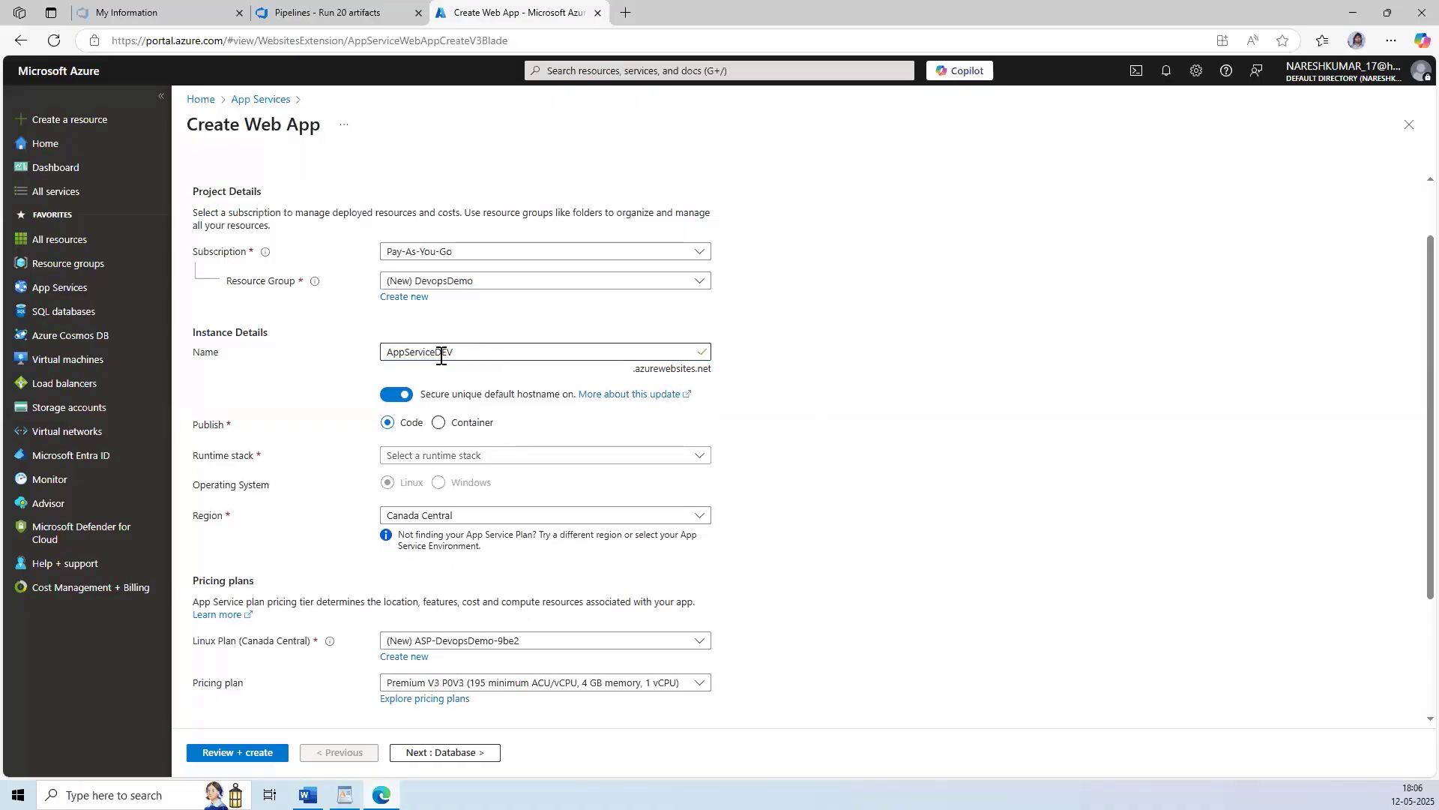
left_click_drag(437, 351, 472, 348)
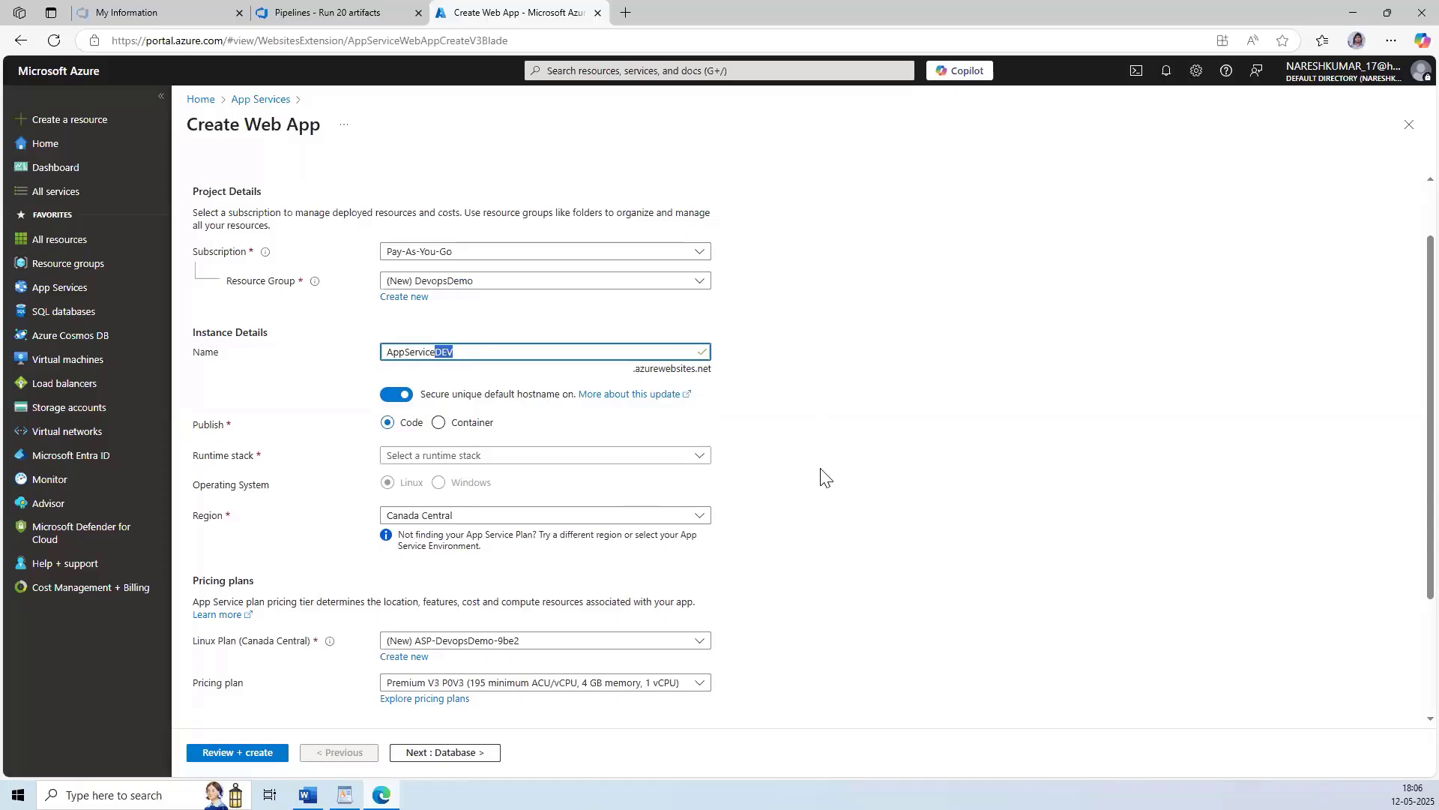
Keep Code as the publish type and set the runtime stack to .NET 9 (STS).
left_click(398, 423)
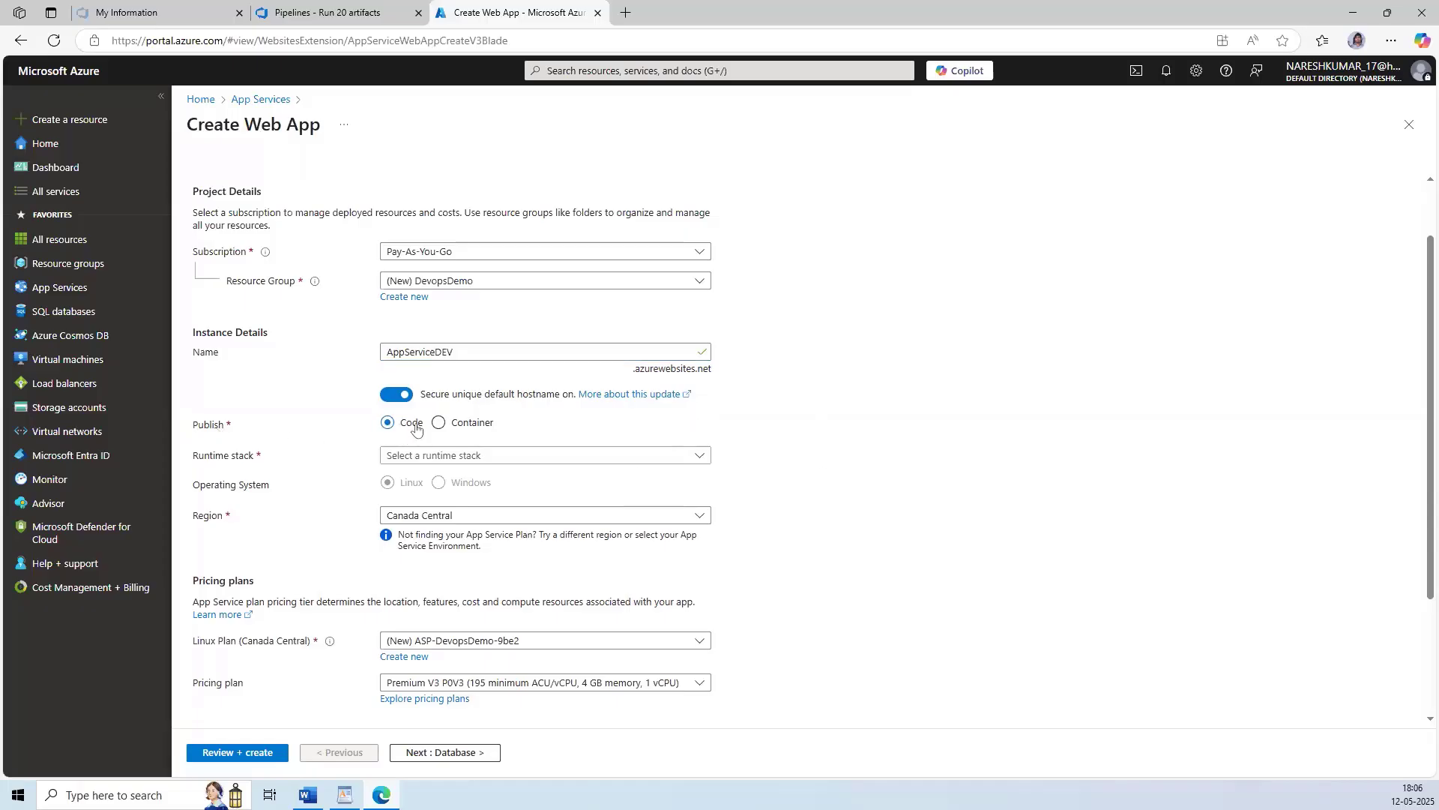
left_click(439, 422)
scroll(812, 450, "down", 1)
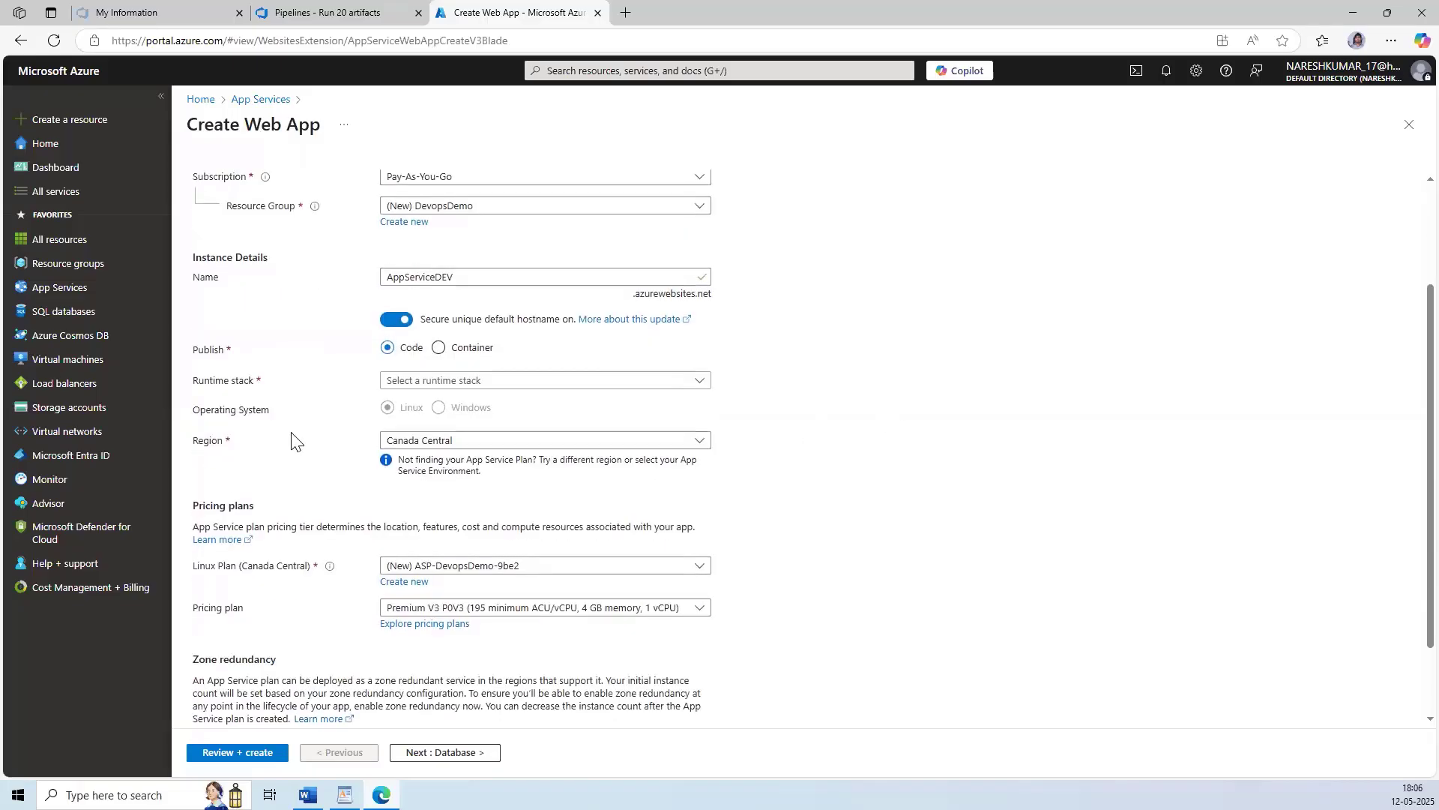
left_click(708, 382)
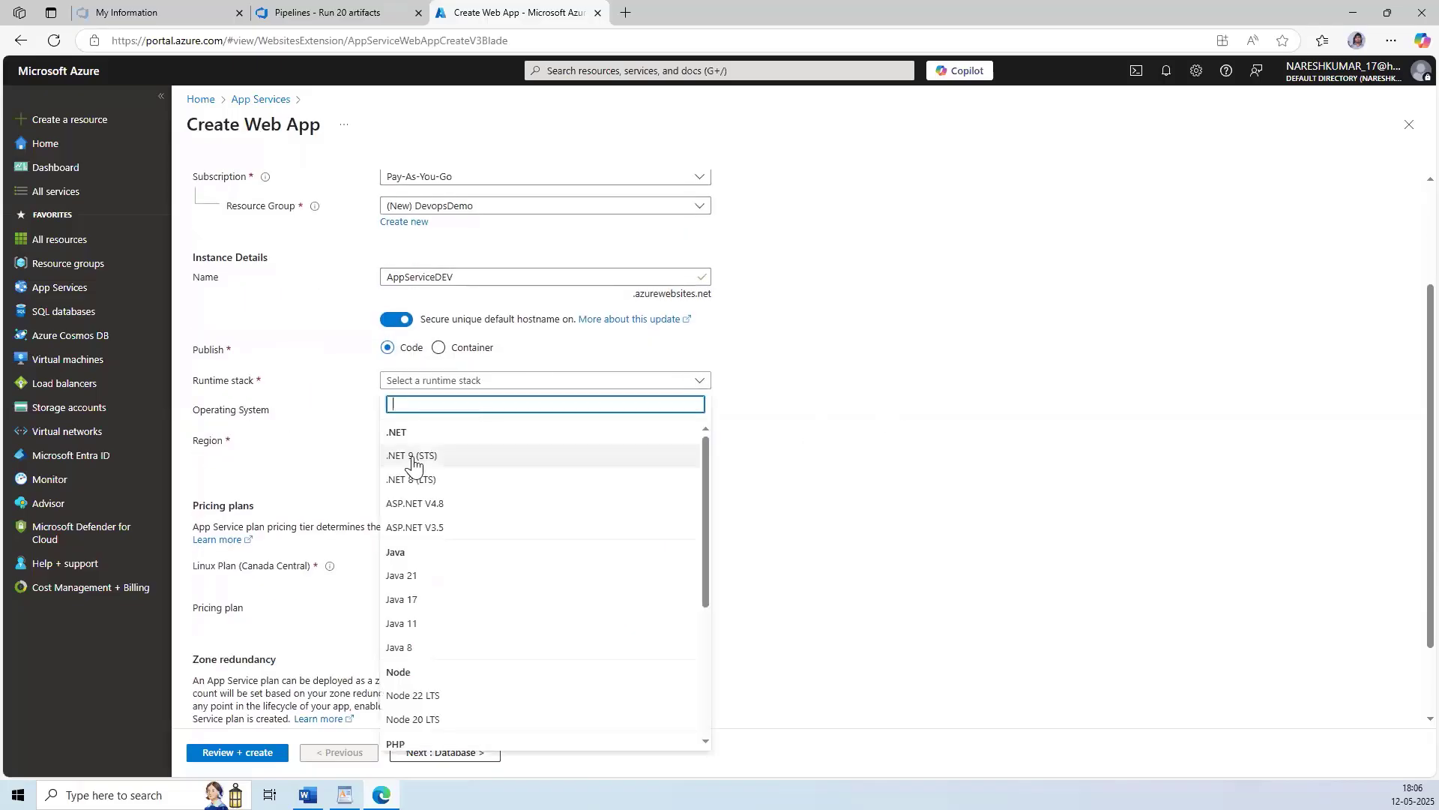
left_click(414, 459)
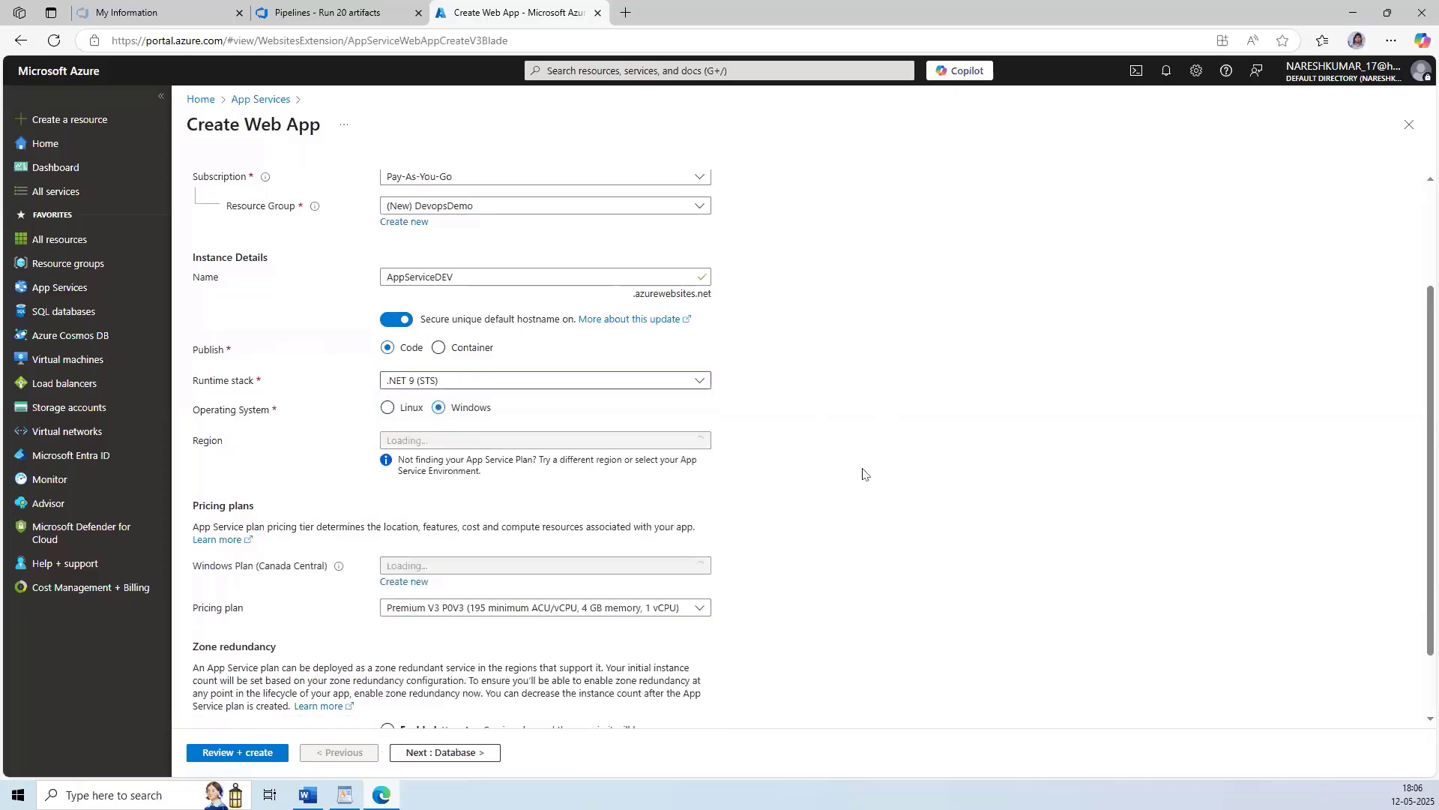
Set the web app's region to East Asia.
scroll(862, 474, "down", 1)
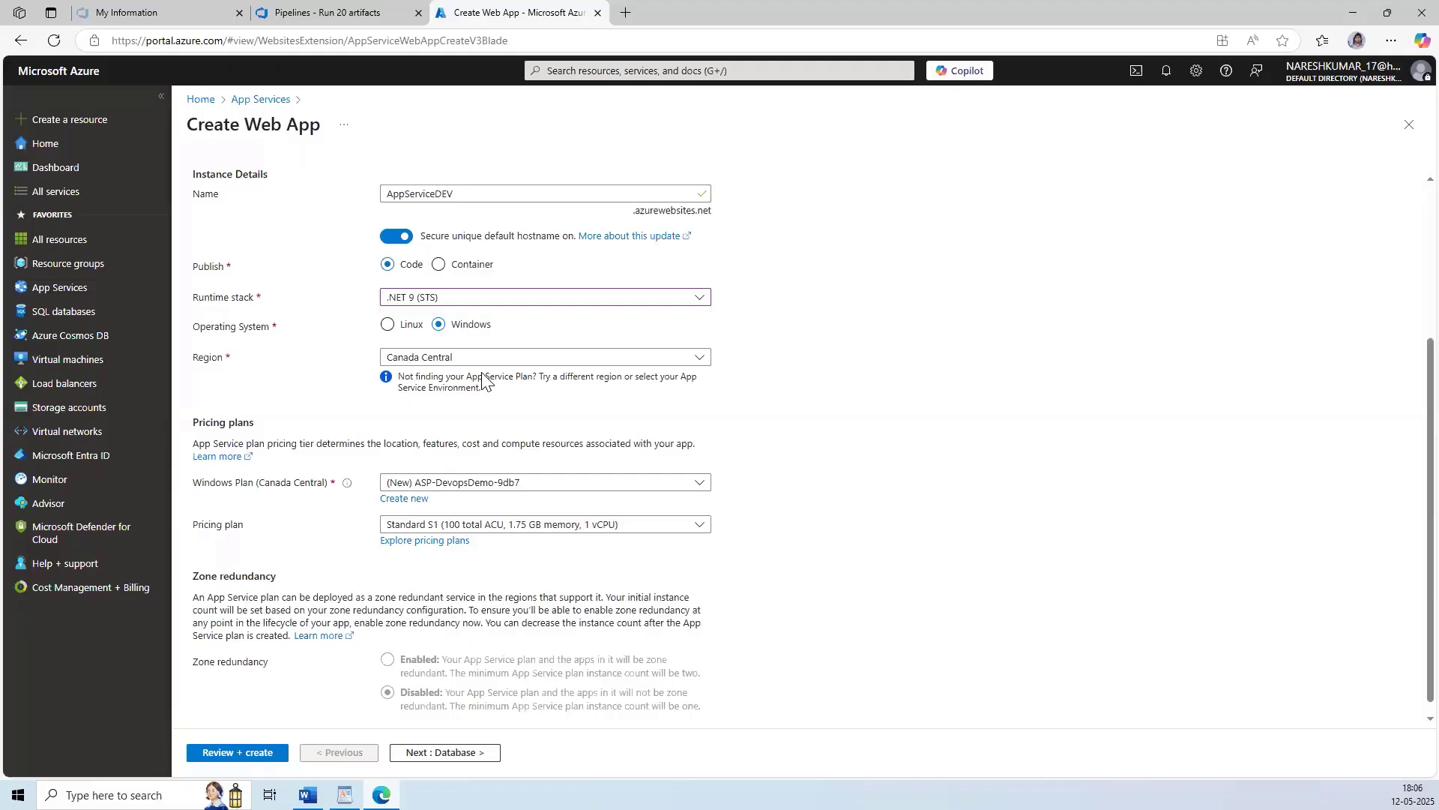
left_click(454, 360)
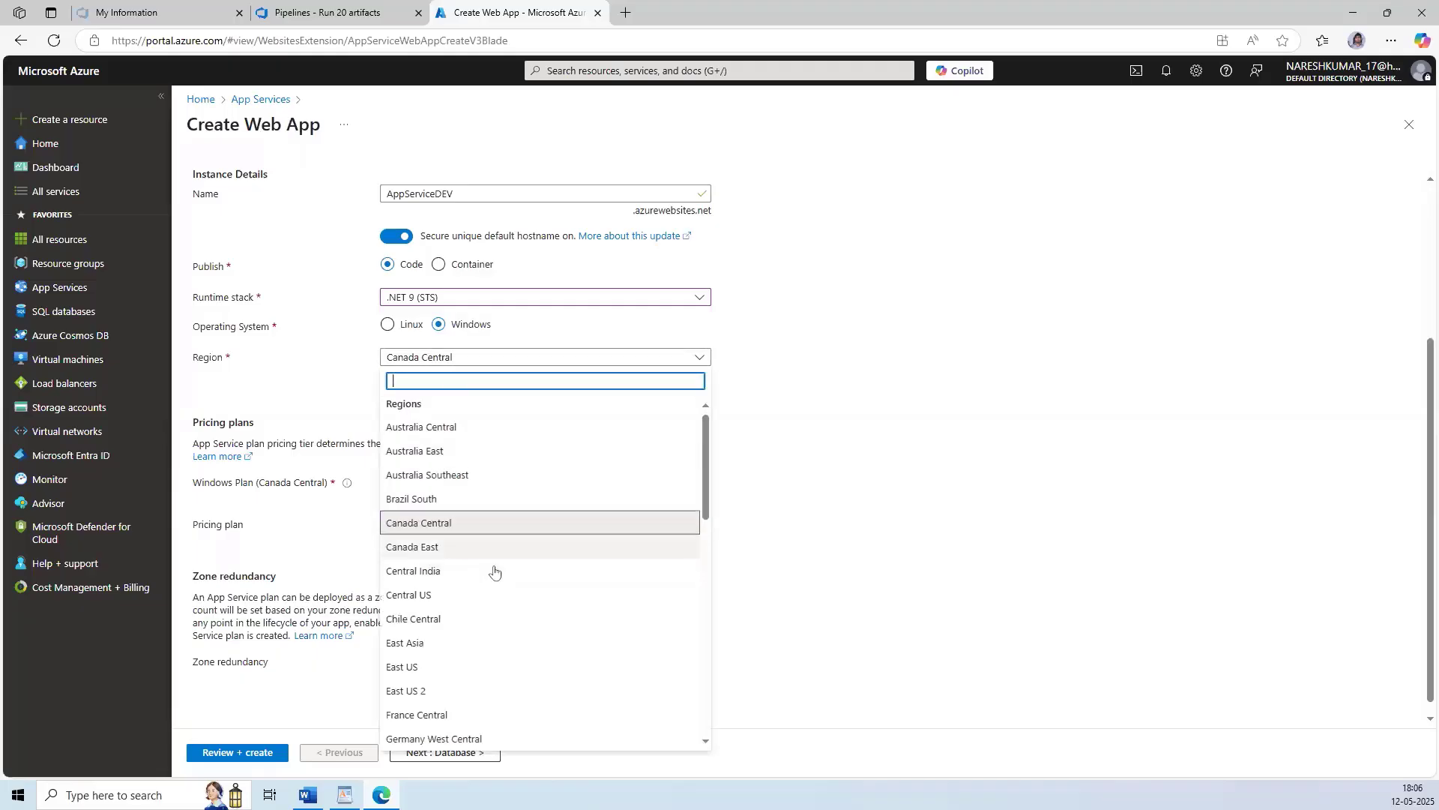
scroll(495, 574, "down", 7)
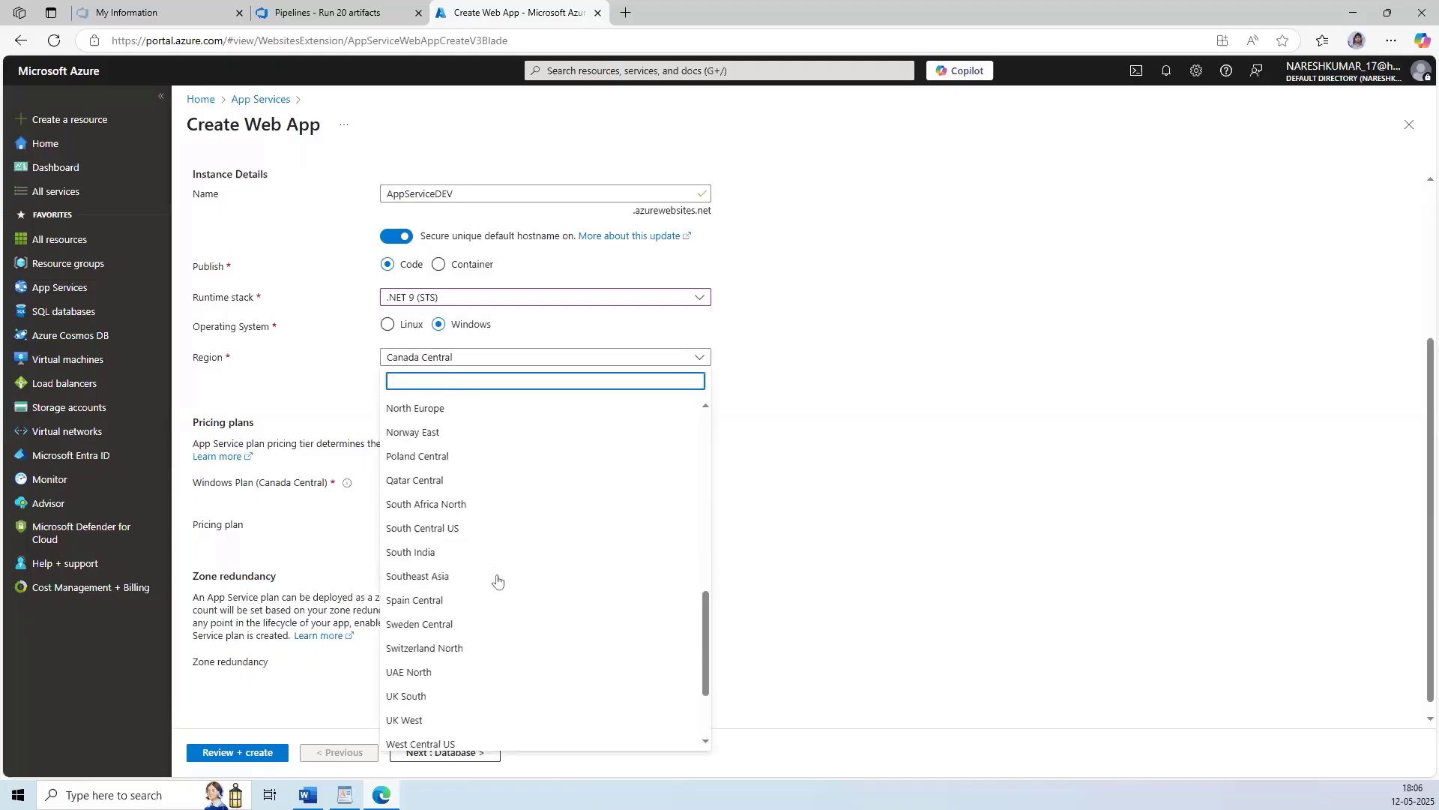
scroll(497, 580, "down", 1)
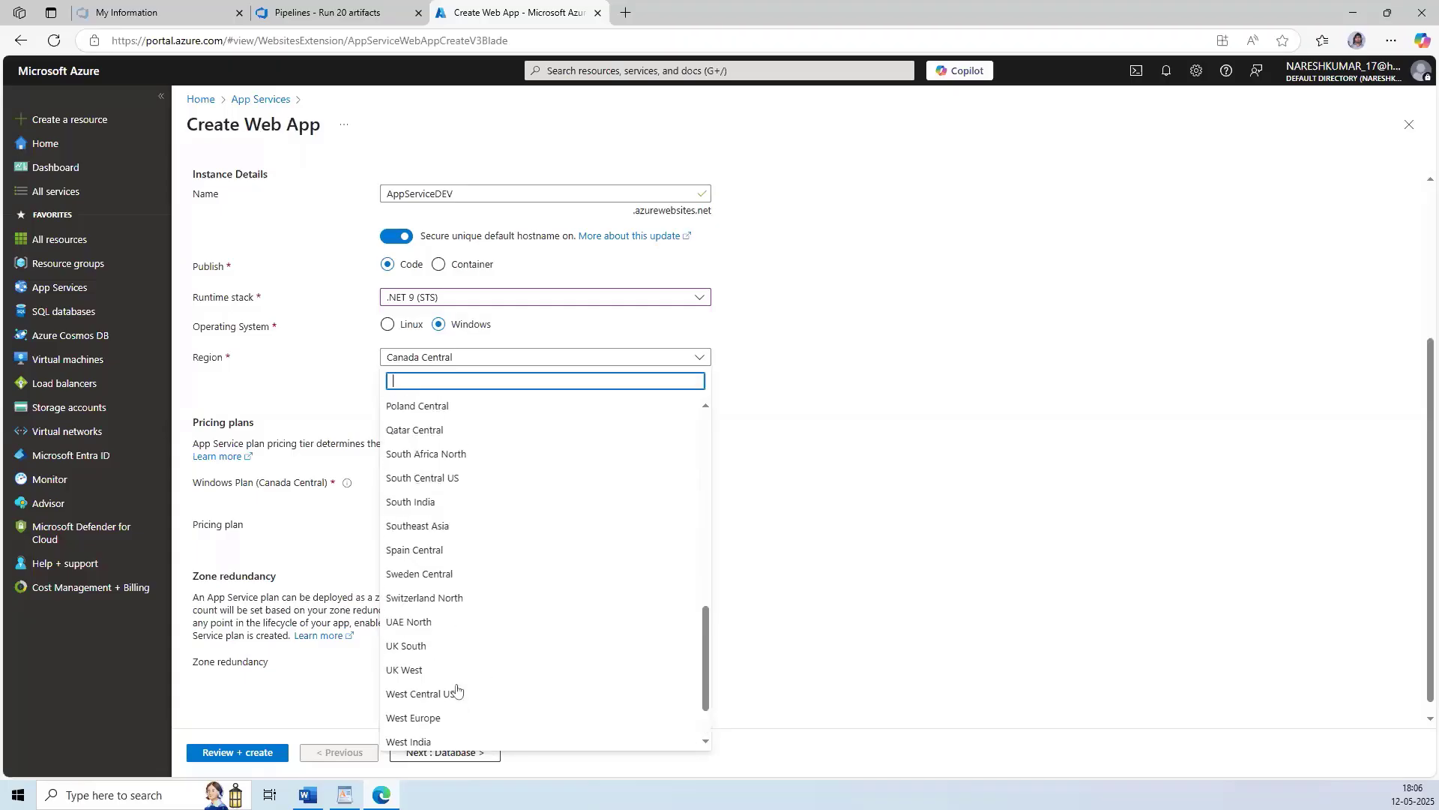
scroll(457, 689, "up", 5)
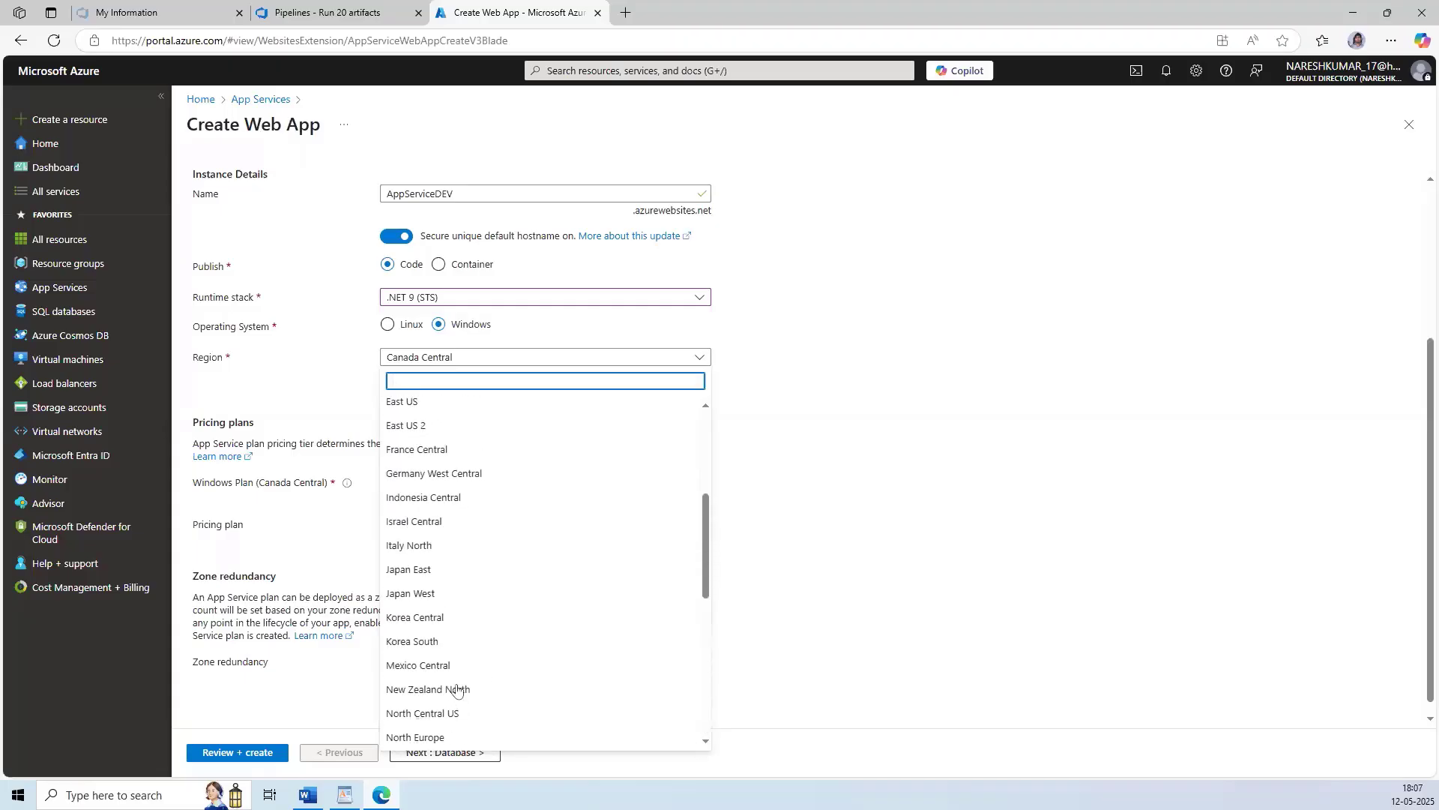
scroll(459, 690, "up", 4)
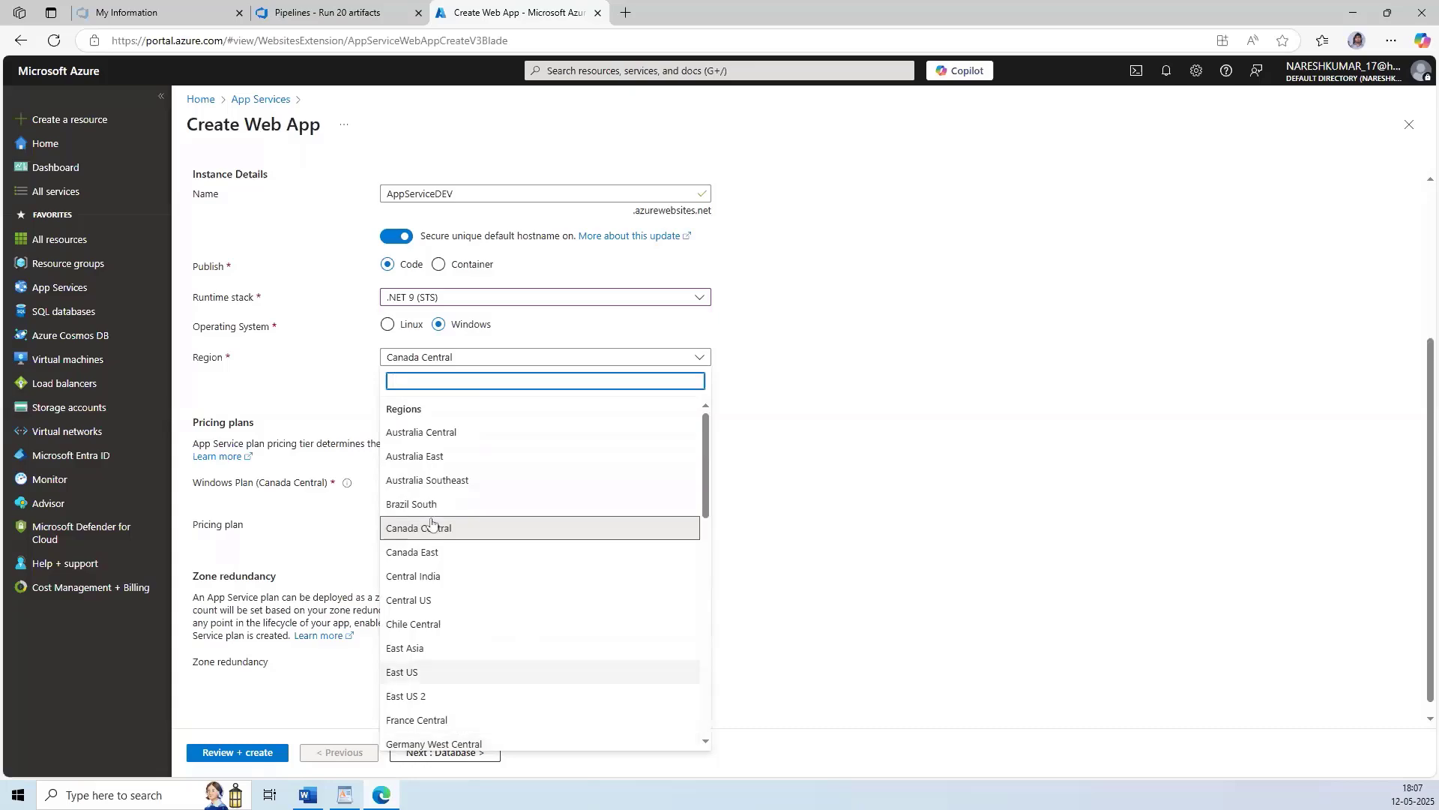
scroll(449, 558, "down", 1)
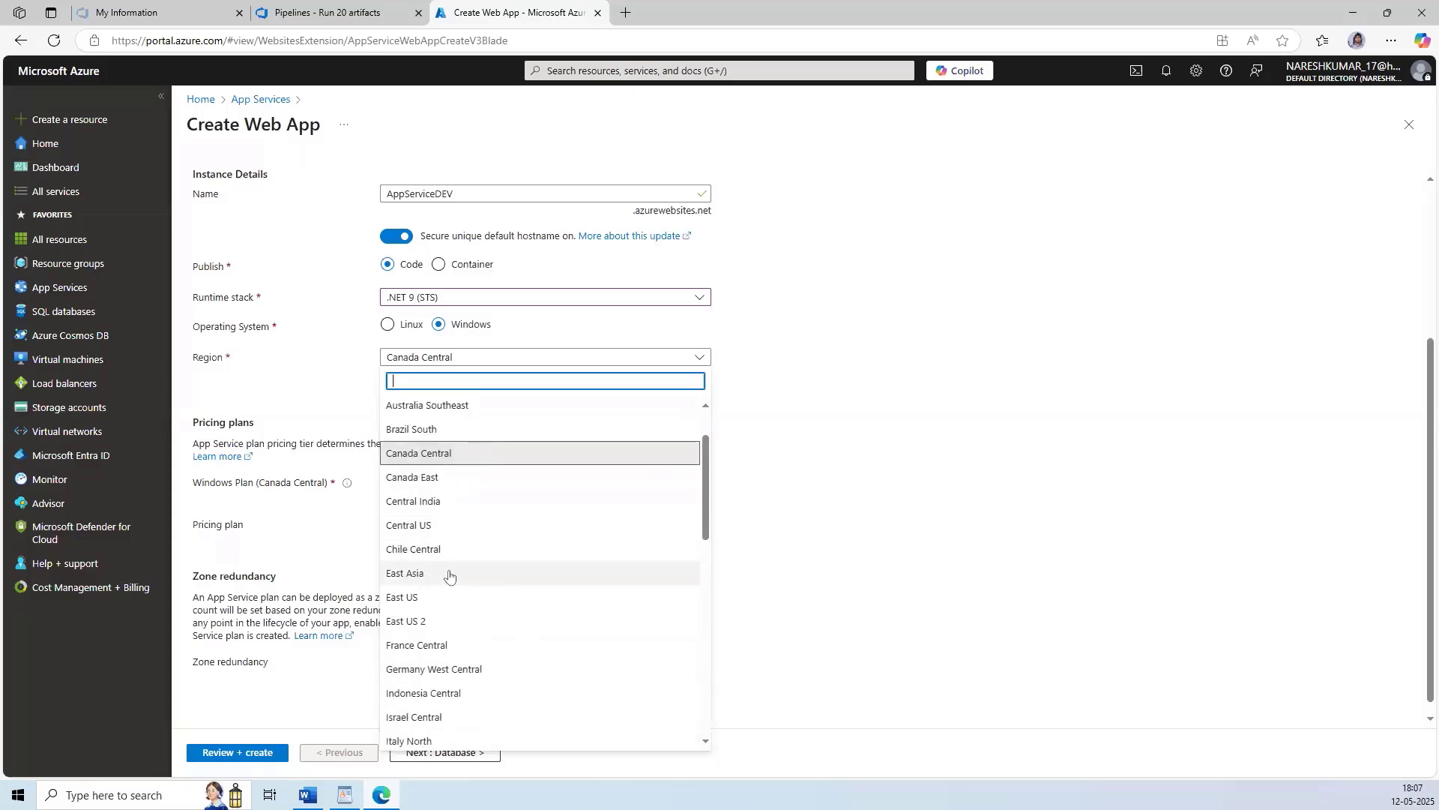
left_click(450, 575)
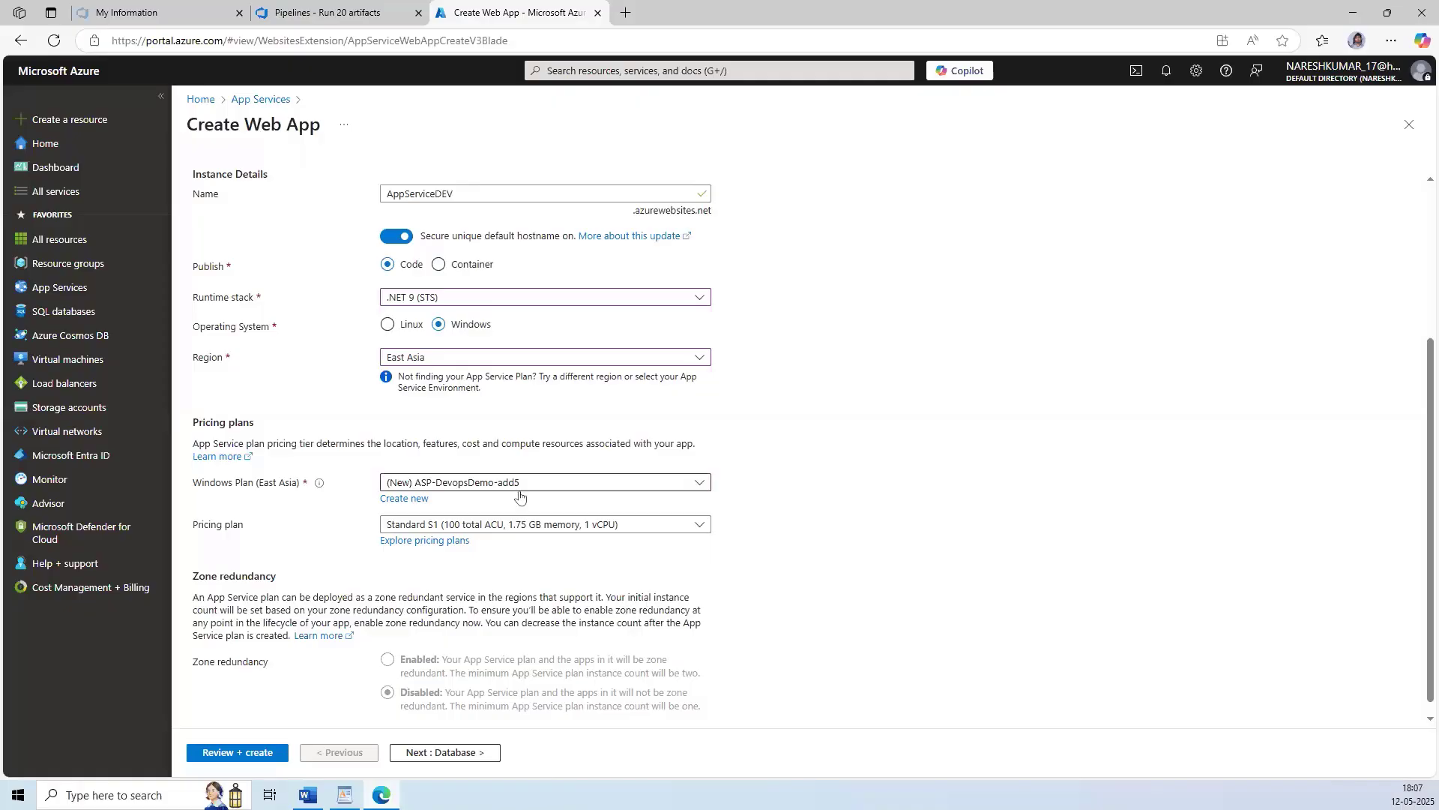
Choose the new Windows plan ASP-DevopsDemo-add5 as the App Service plan.
scroll(518, 483, "down", 1)
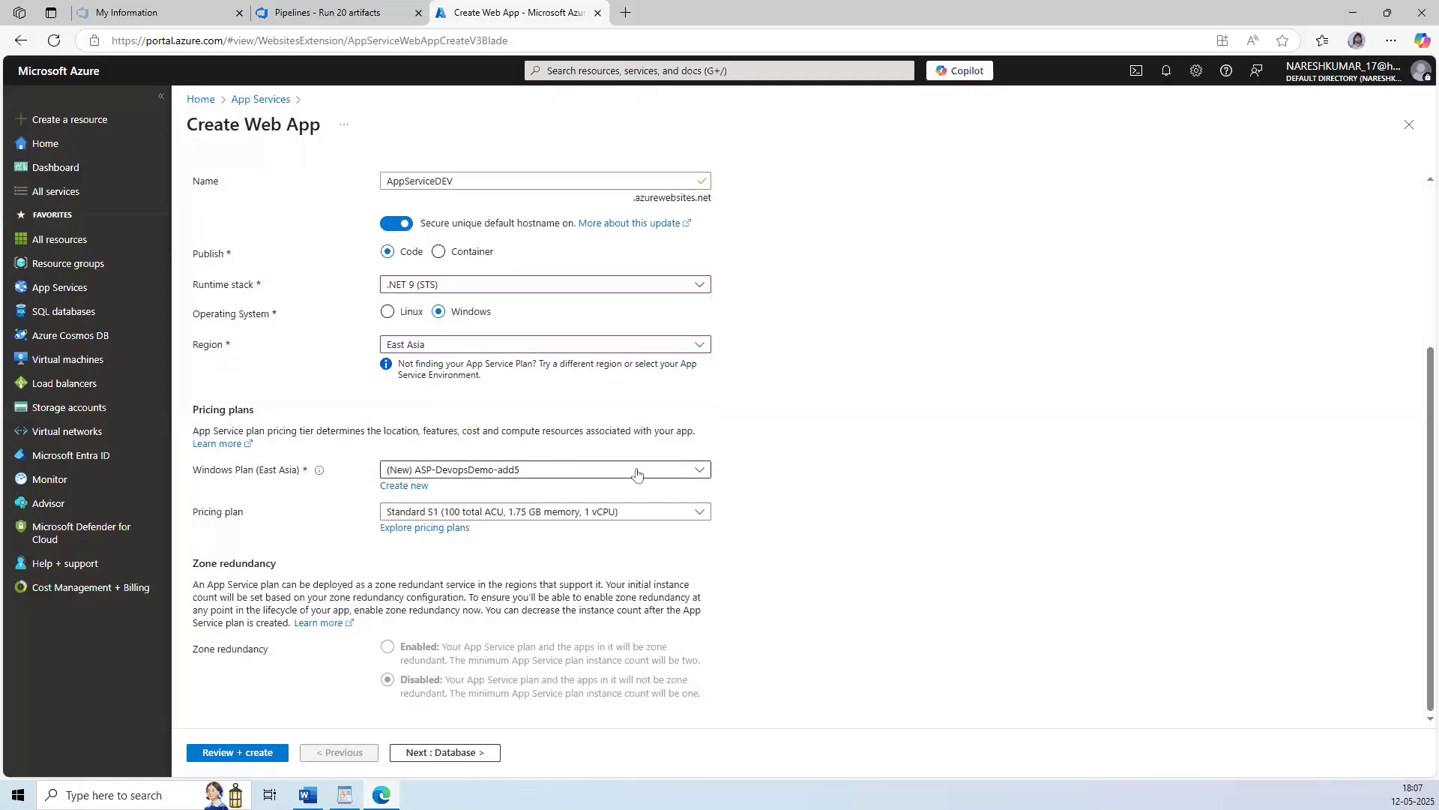
left_click(700, 470)
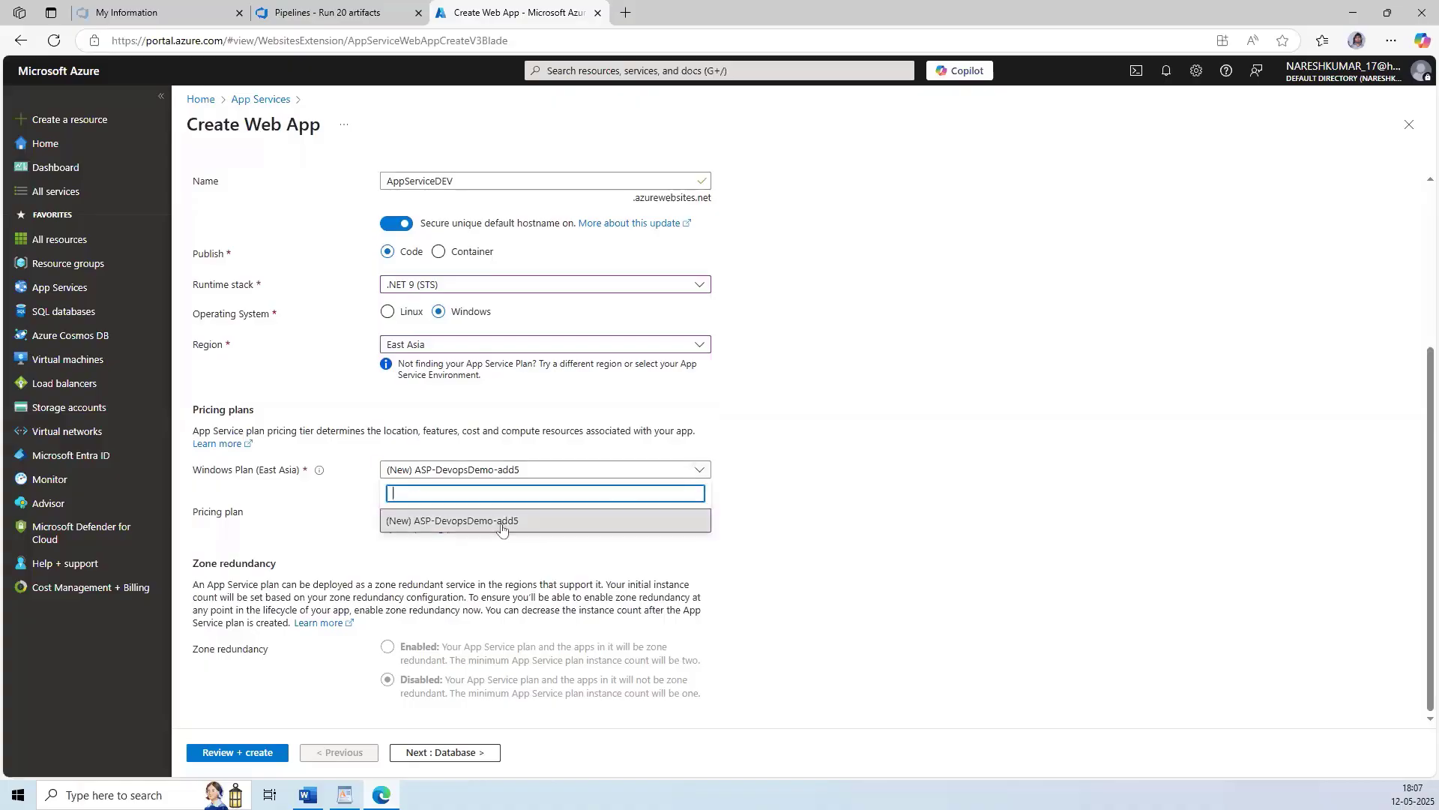
left_click(545, 521)
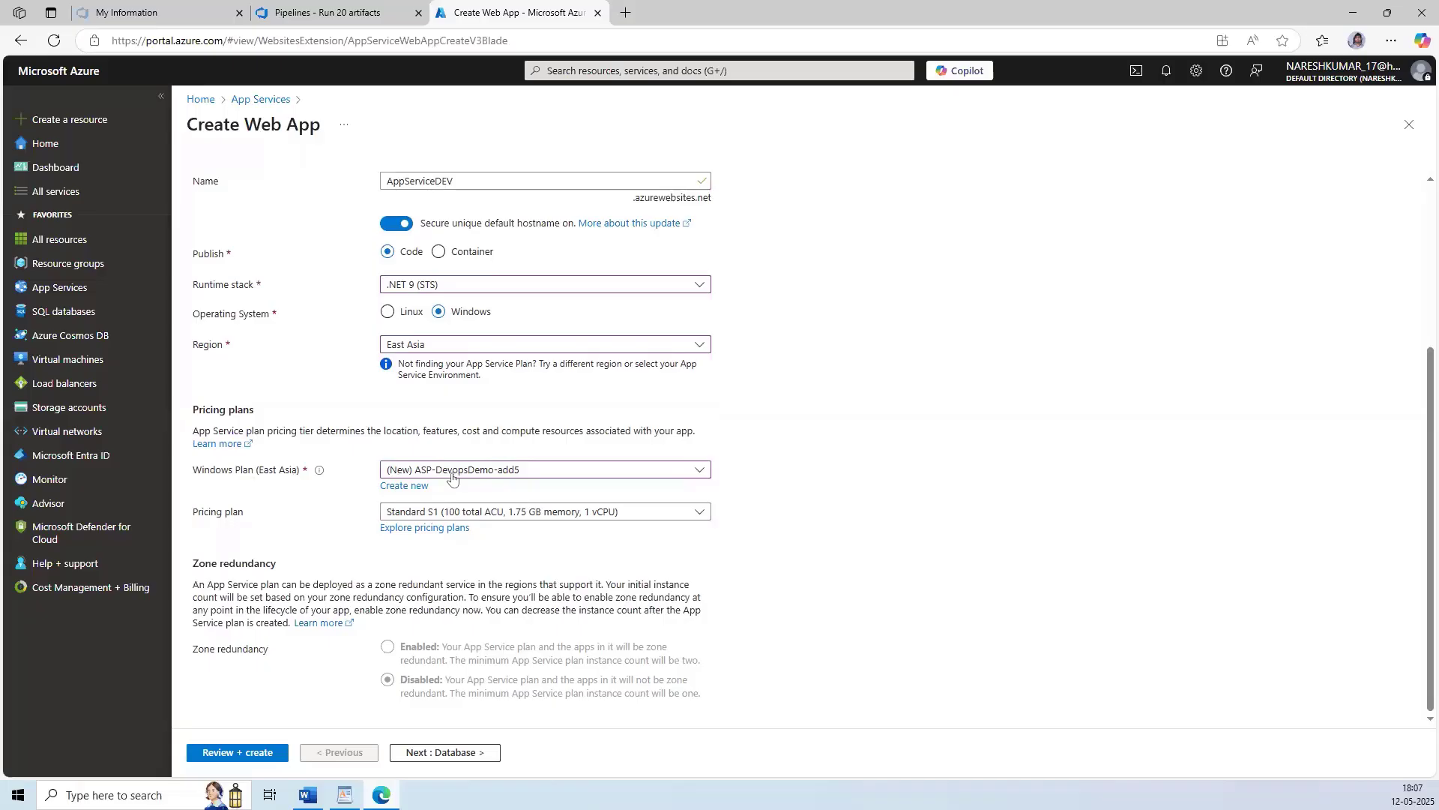
Review the available pricing plans and choose Standard S1 for the App Service plan.
left_click(499, 514)
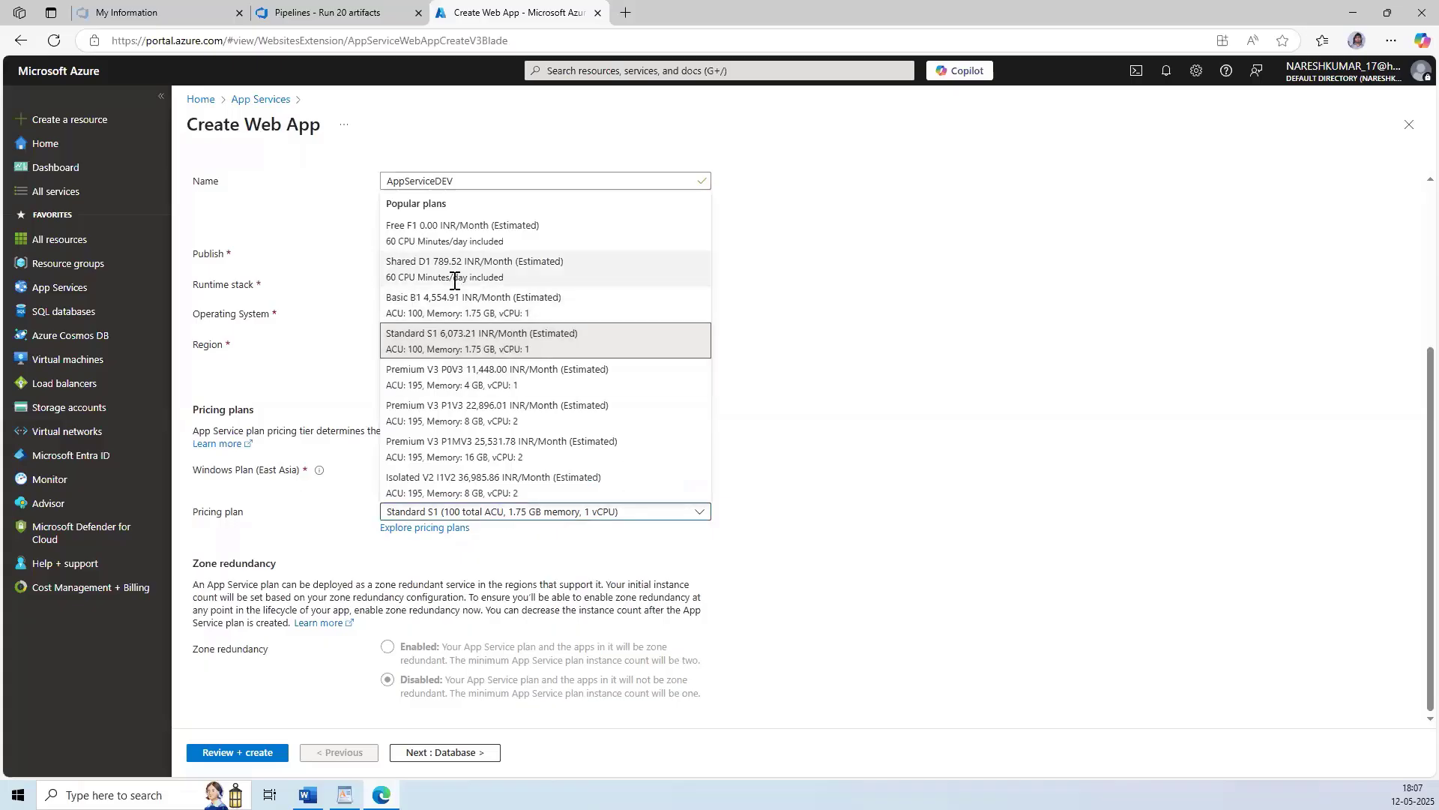
scroll(572, 482, "up", 3)
scroll(461, 493, "down", 1)
scroll(462, 493, "down", 1)
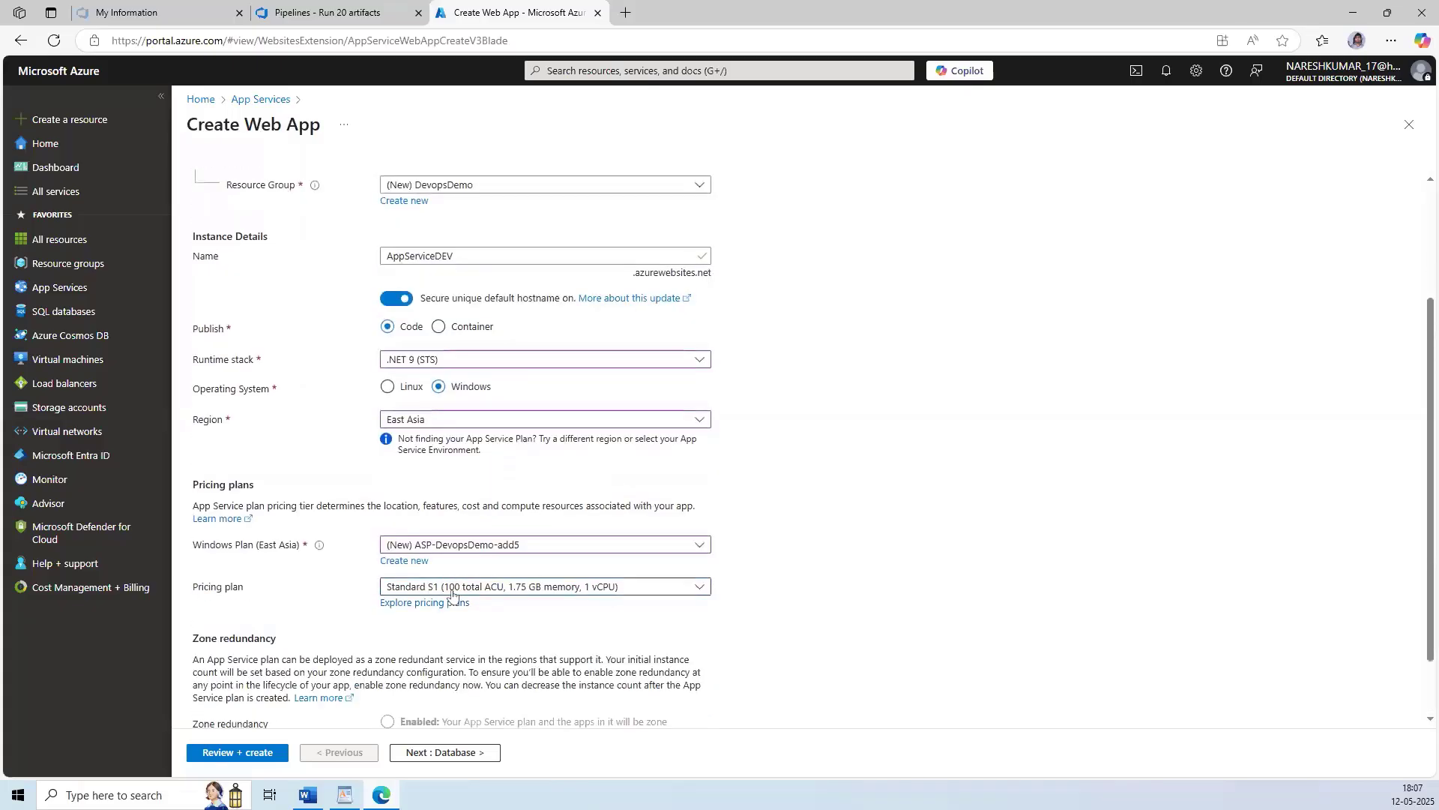
left_click(454, 587)
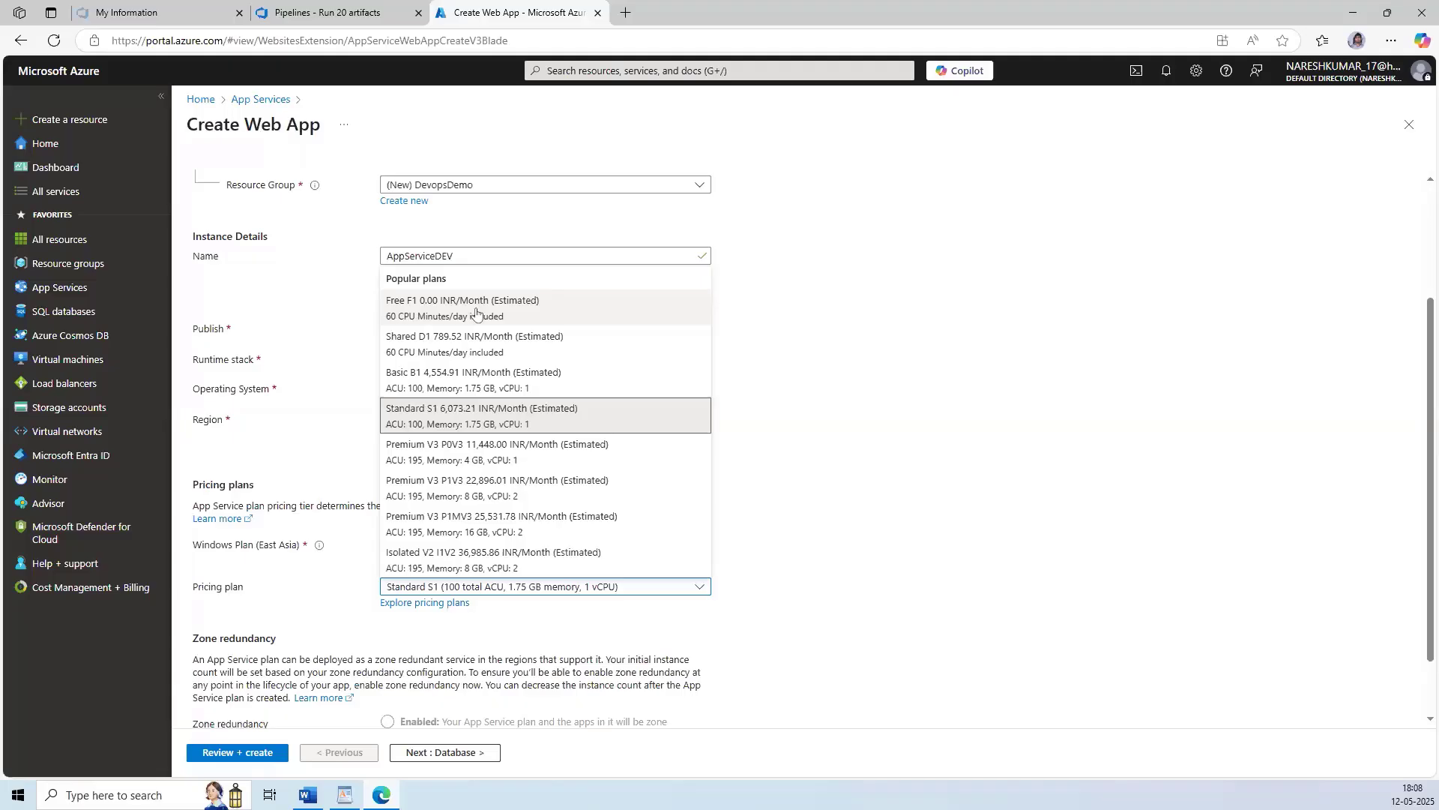
left_click(463, 416)
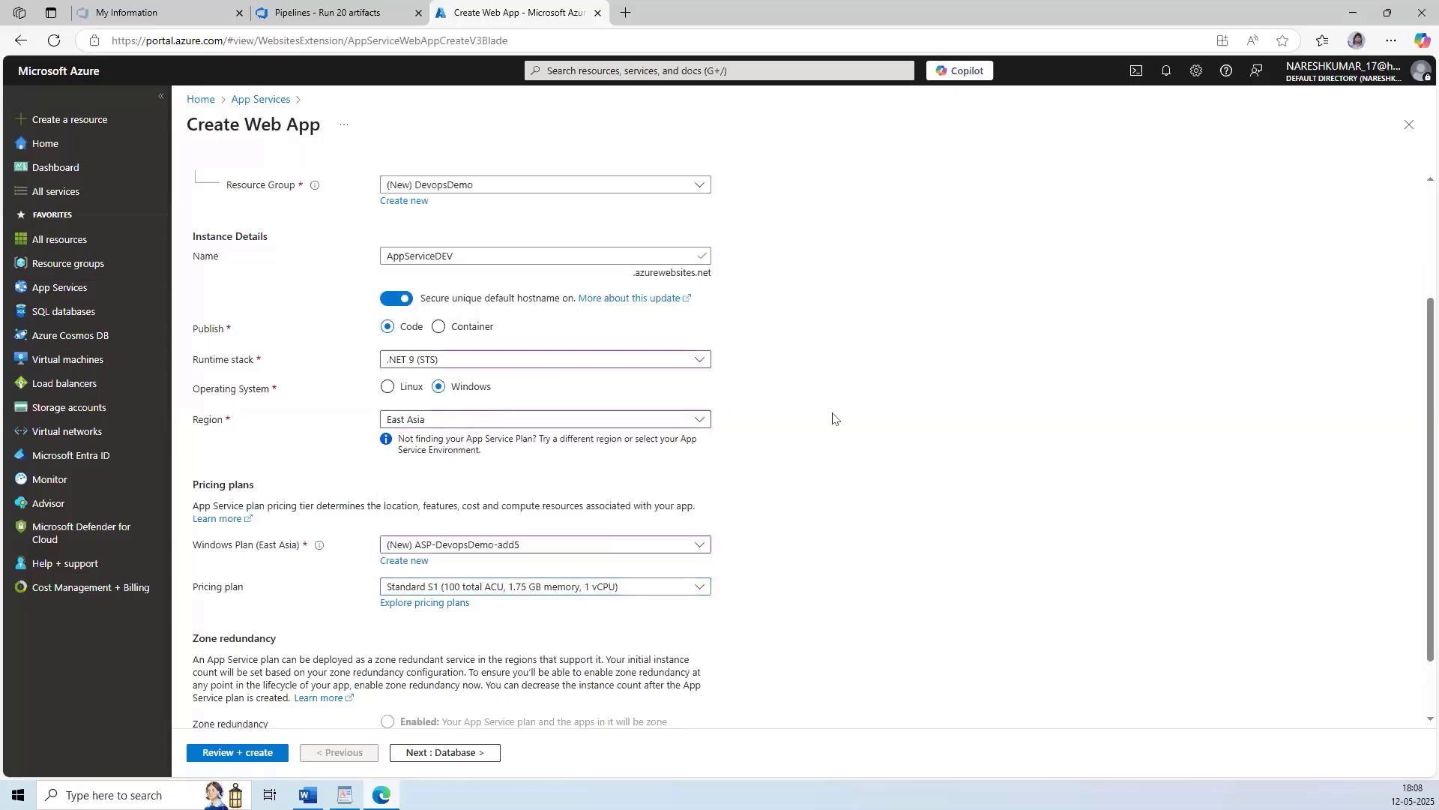
Proceed past the database settings without creating a database and enable continuous deployment in the deployment settings.
scroll(854, 417, "down", 1)
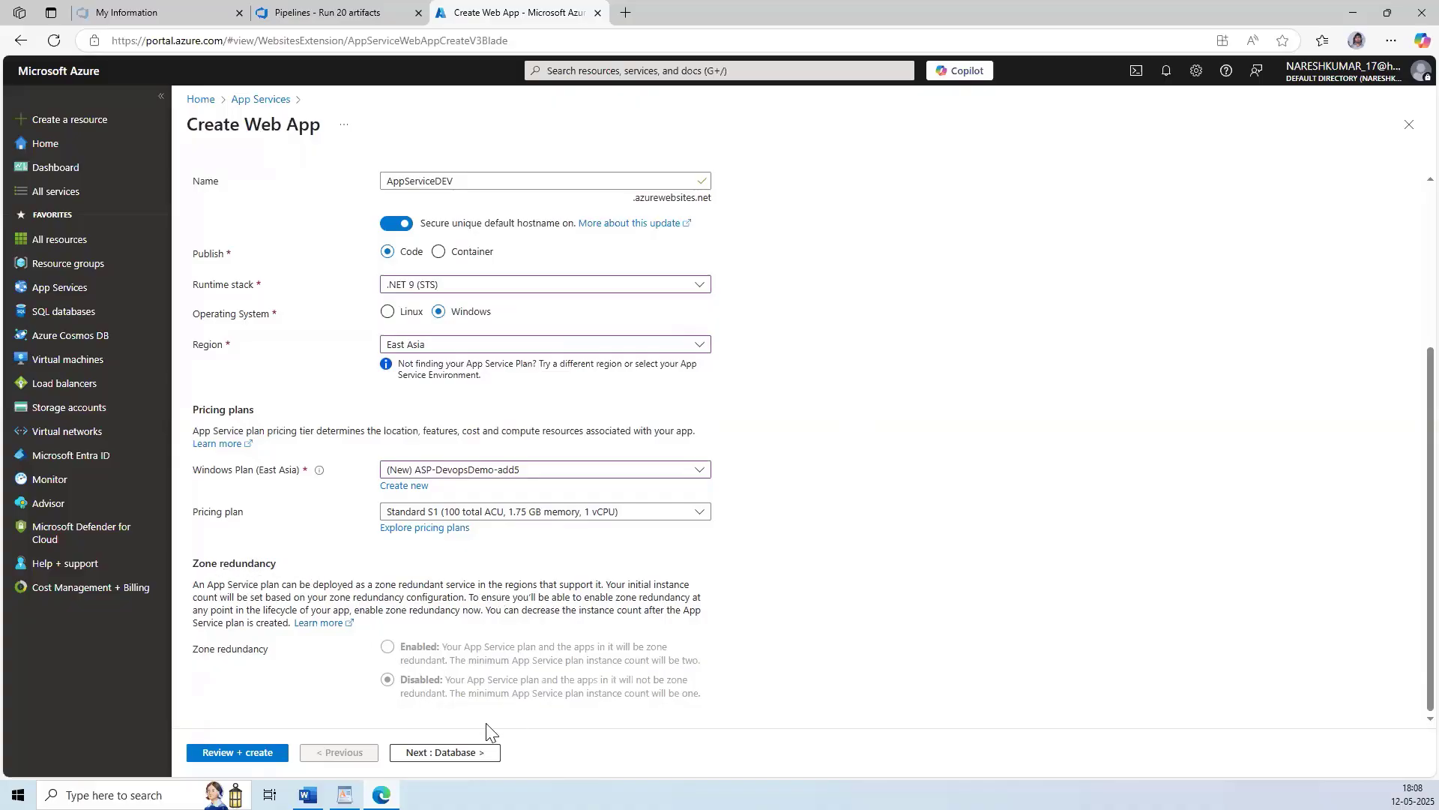
left_click(449, 753)
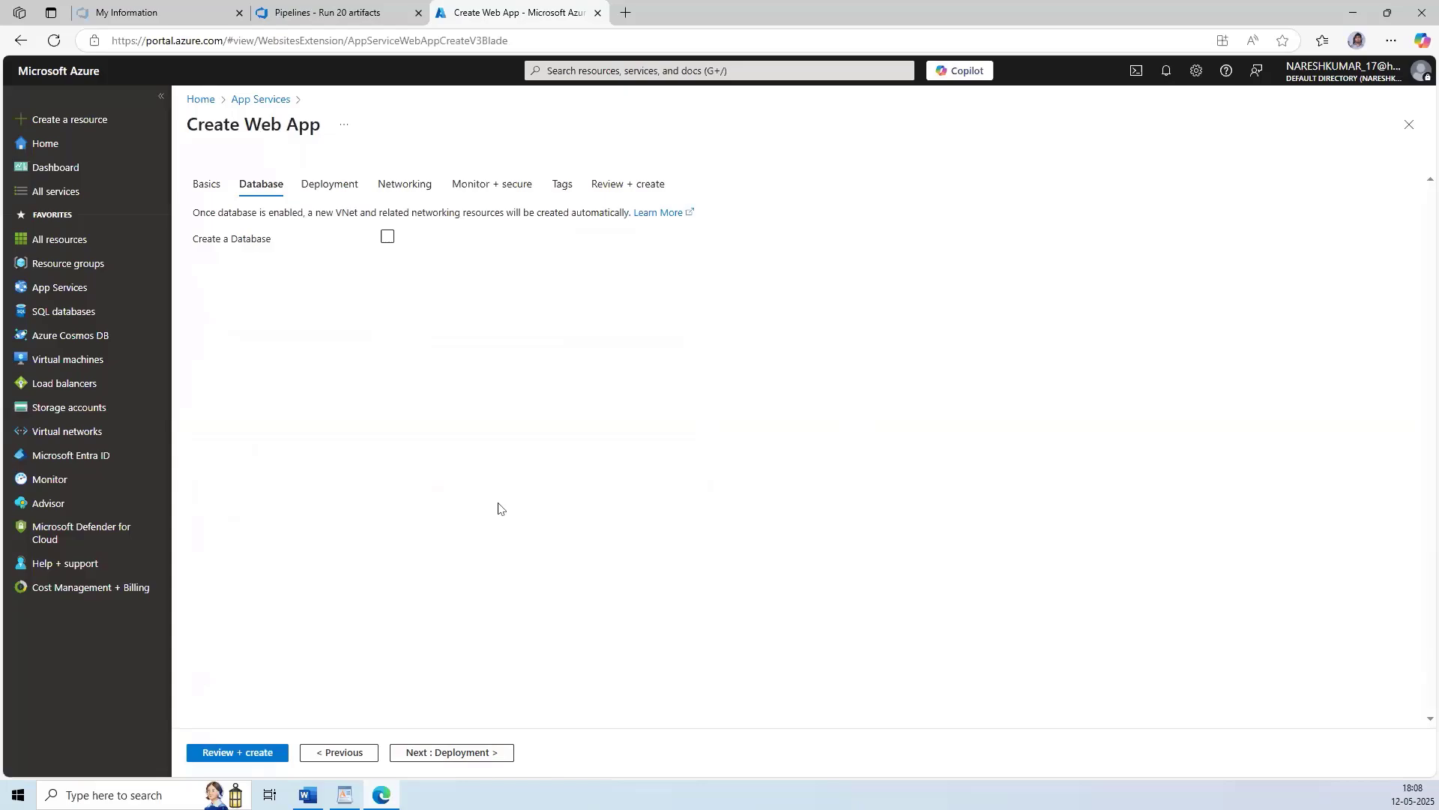
left_click(465, 753)
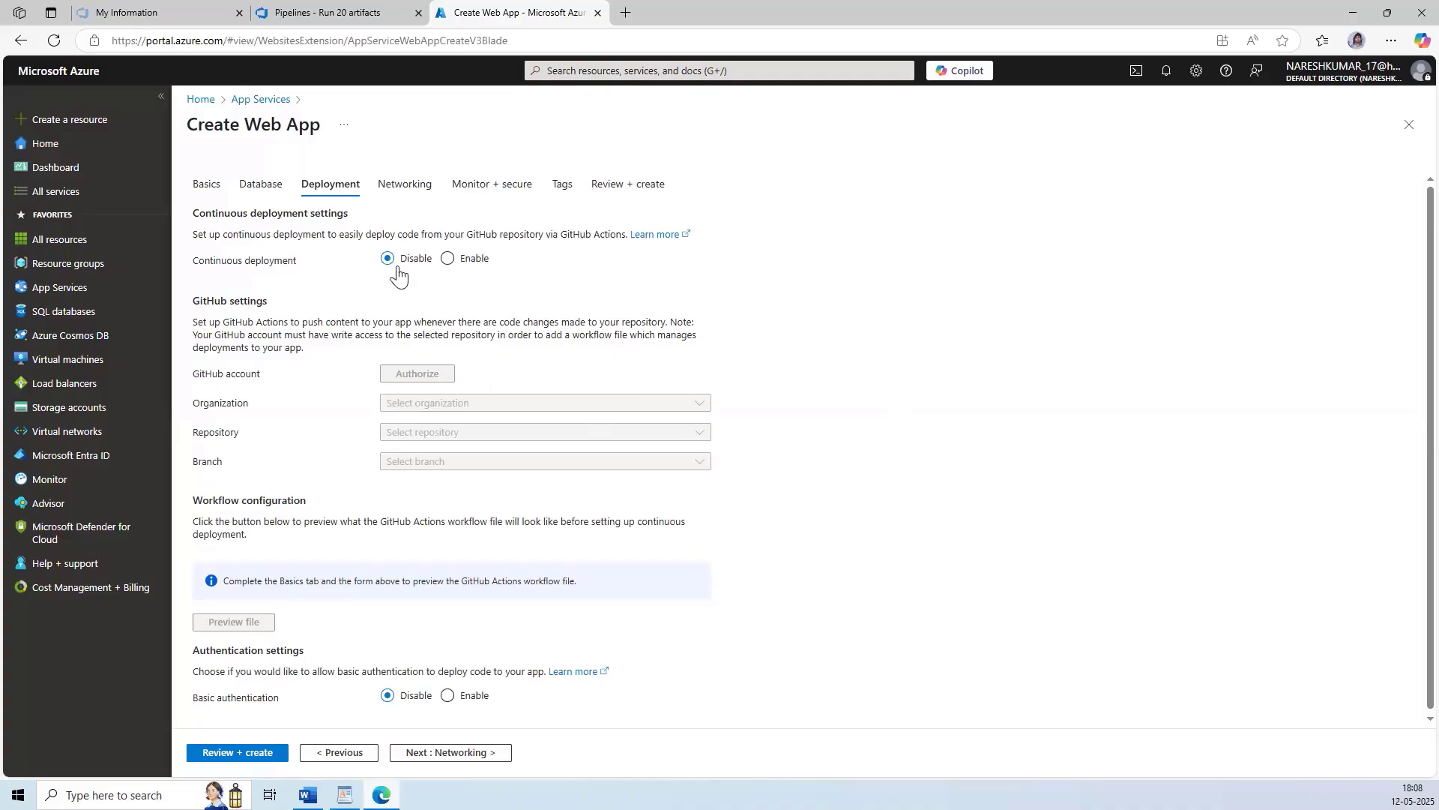
left_click(448, 259)
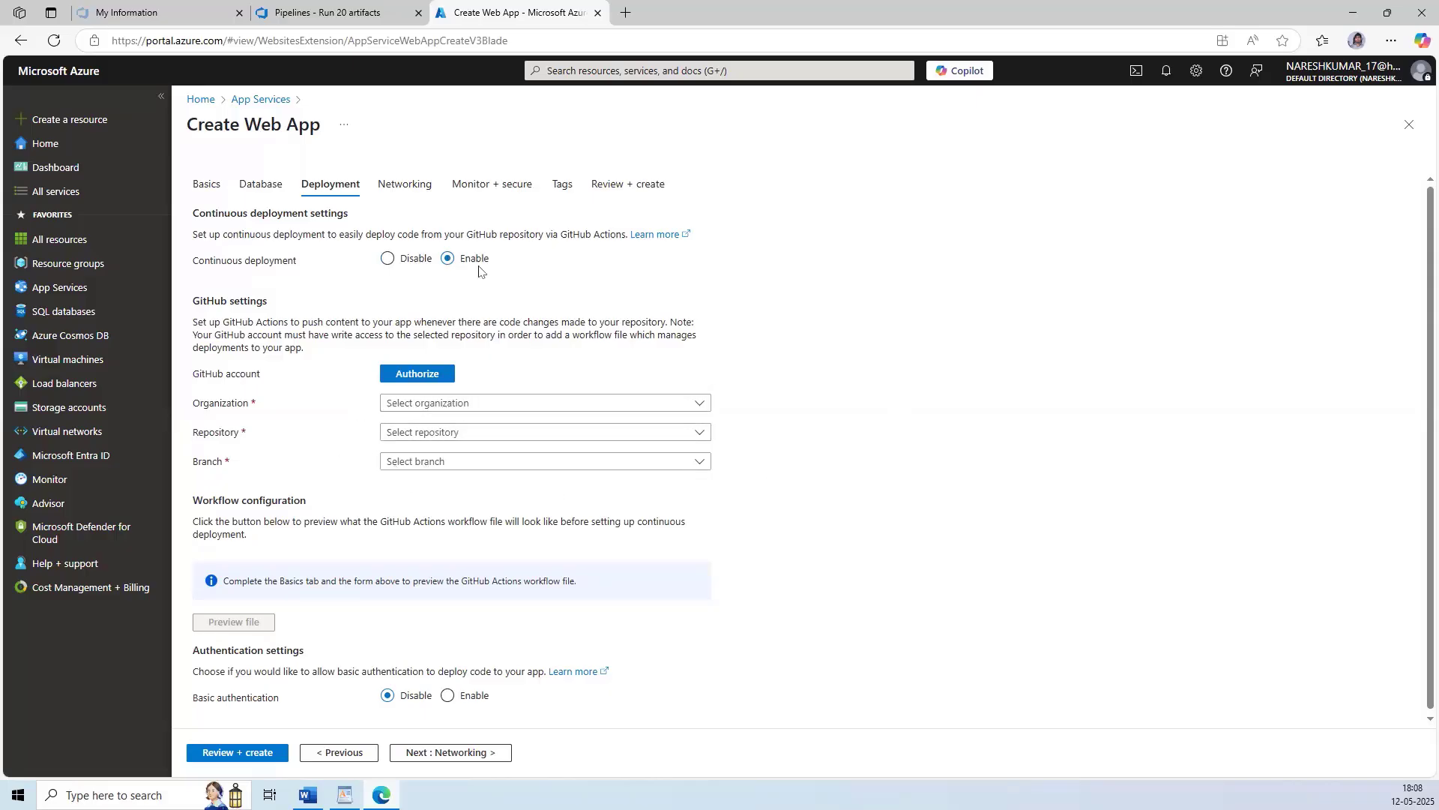
Disable continuous deployment and proceed past the networking settings with public access on and virtual network integration off.
left_click(386, 260)
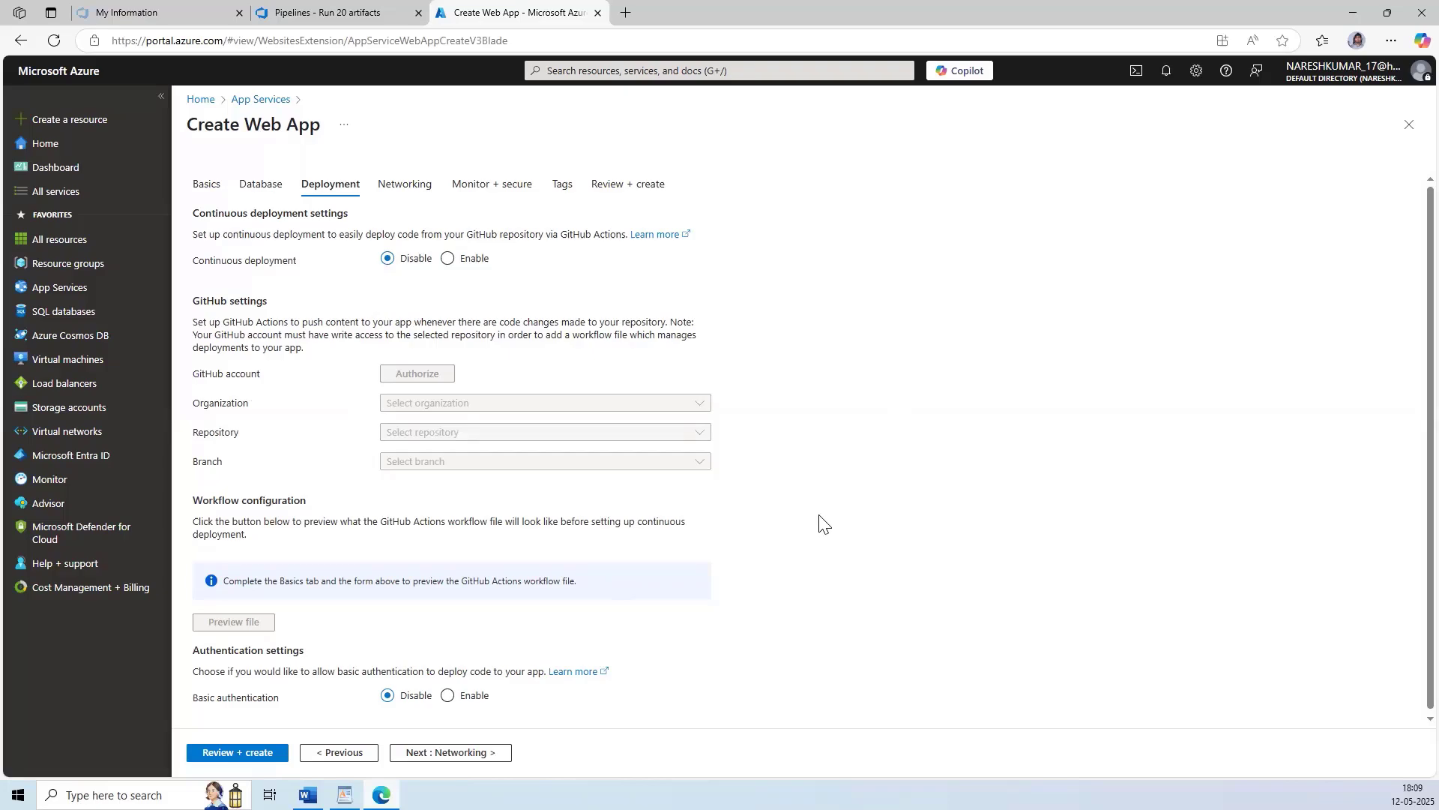
scroll(821, 522, "down", 1)
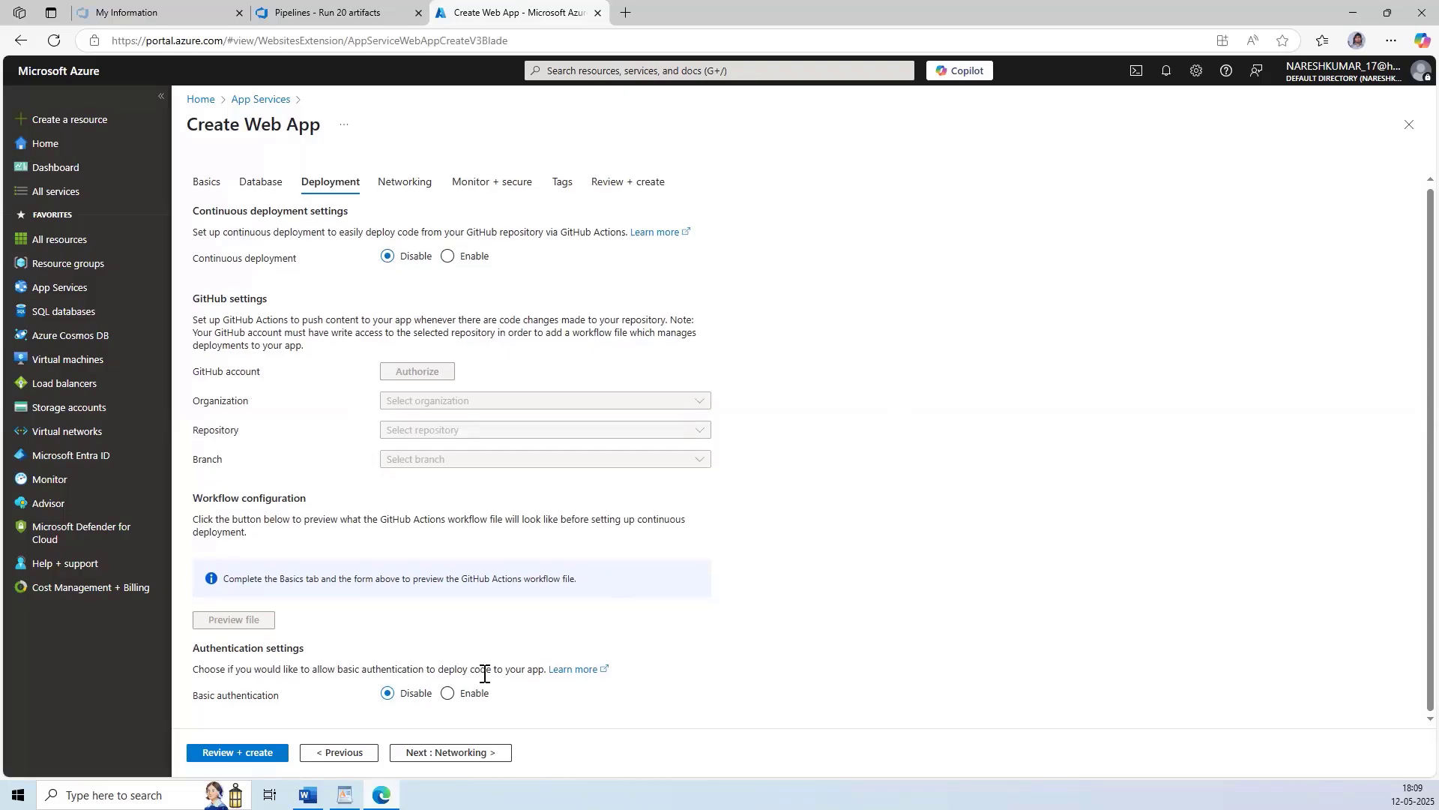
left_click(456, 753)
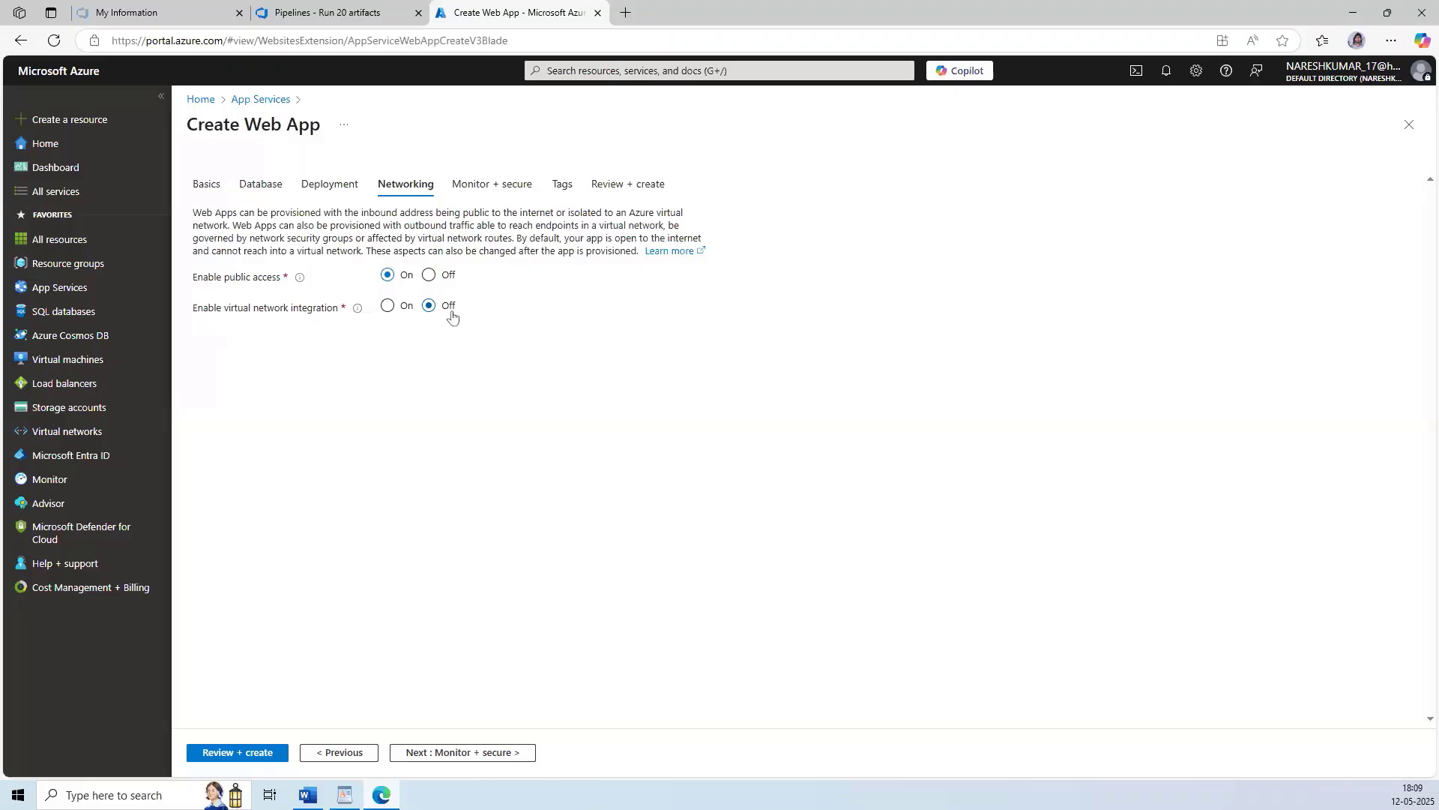
left_click(475, 753)
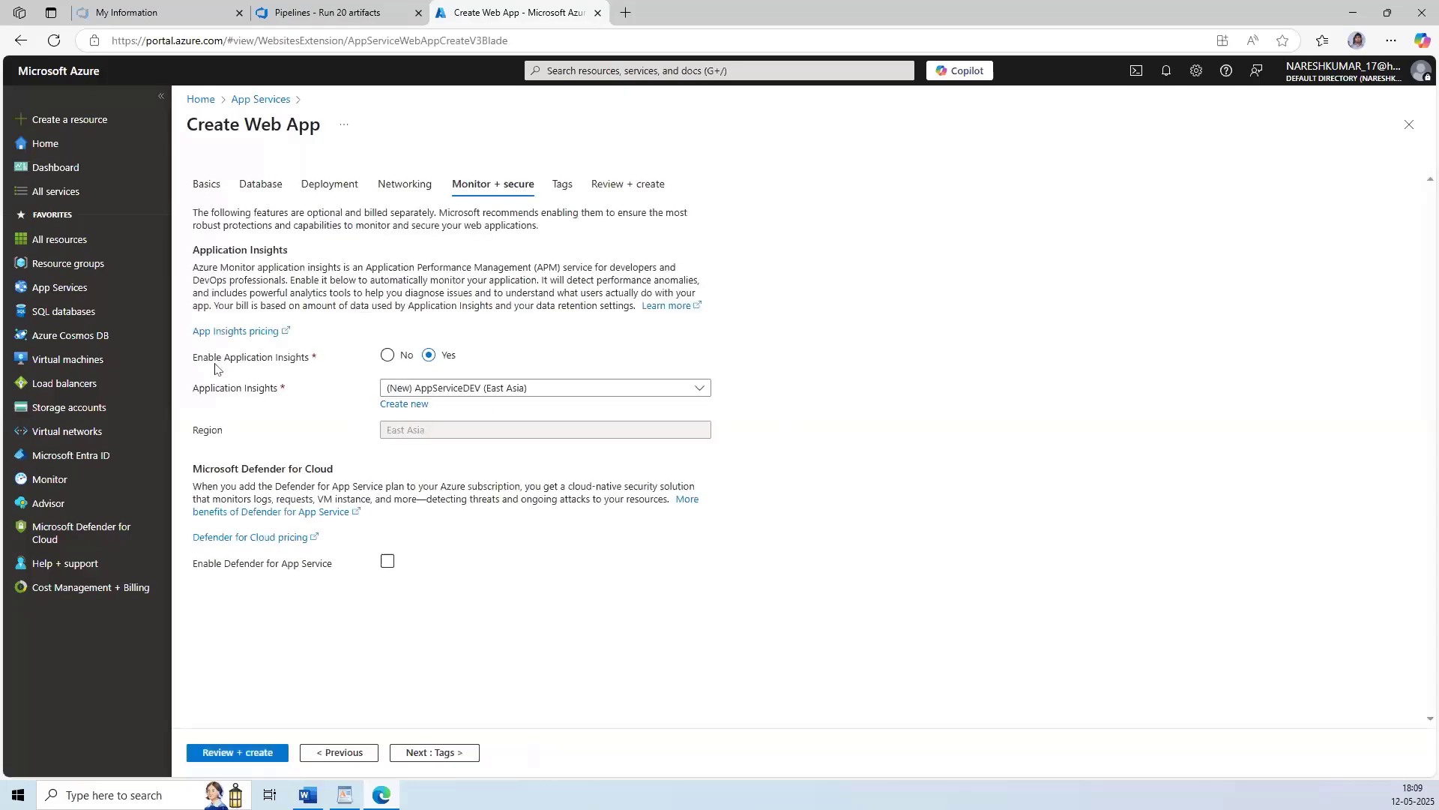
Disable Application Insights and create the AppServiceDEV web app without adding tags.
left_click(388, 355)
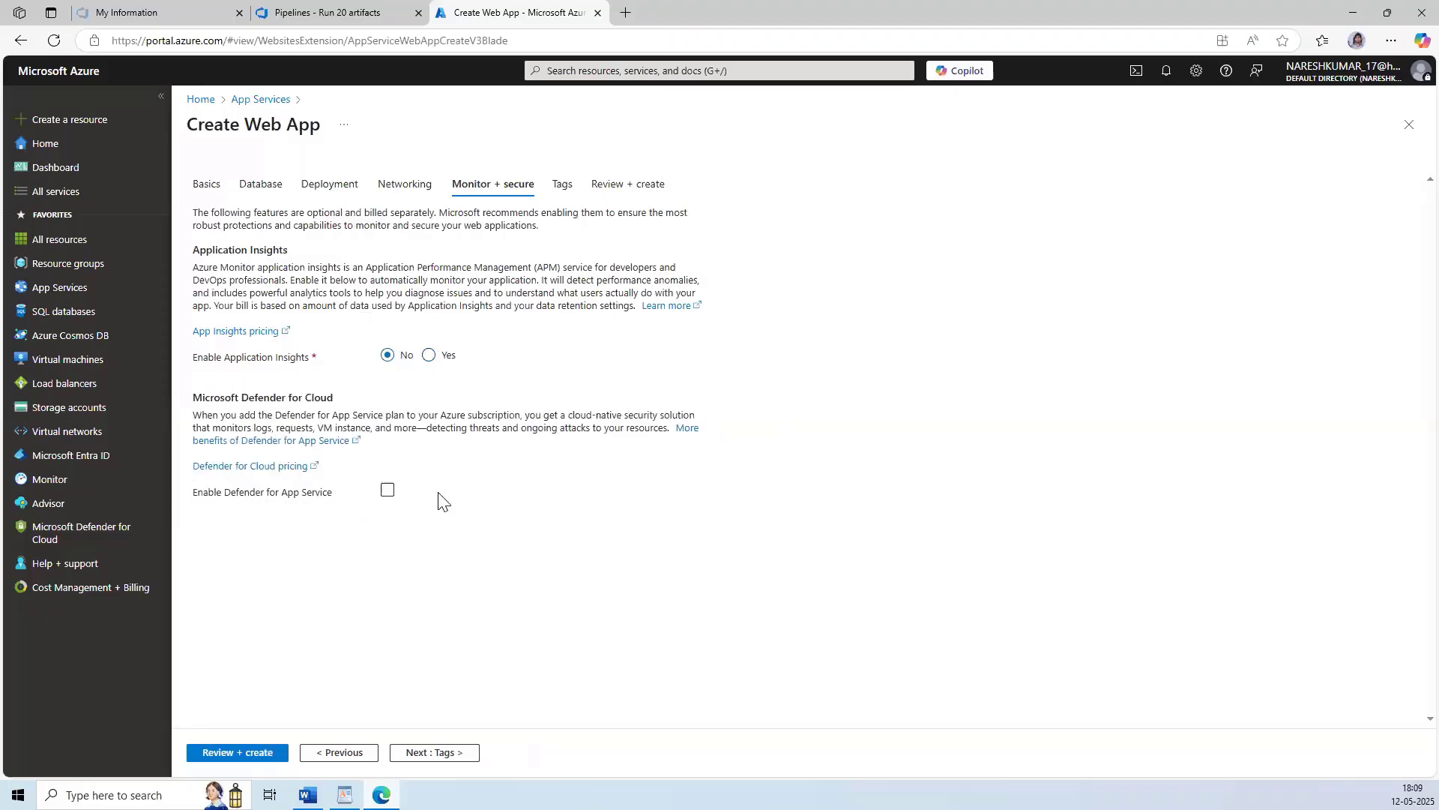
left_click(443, 752)
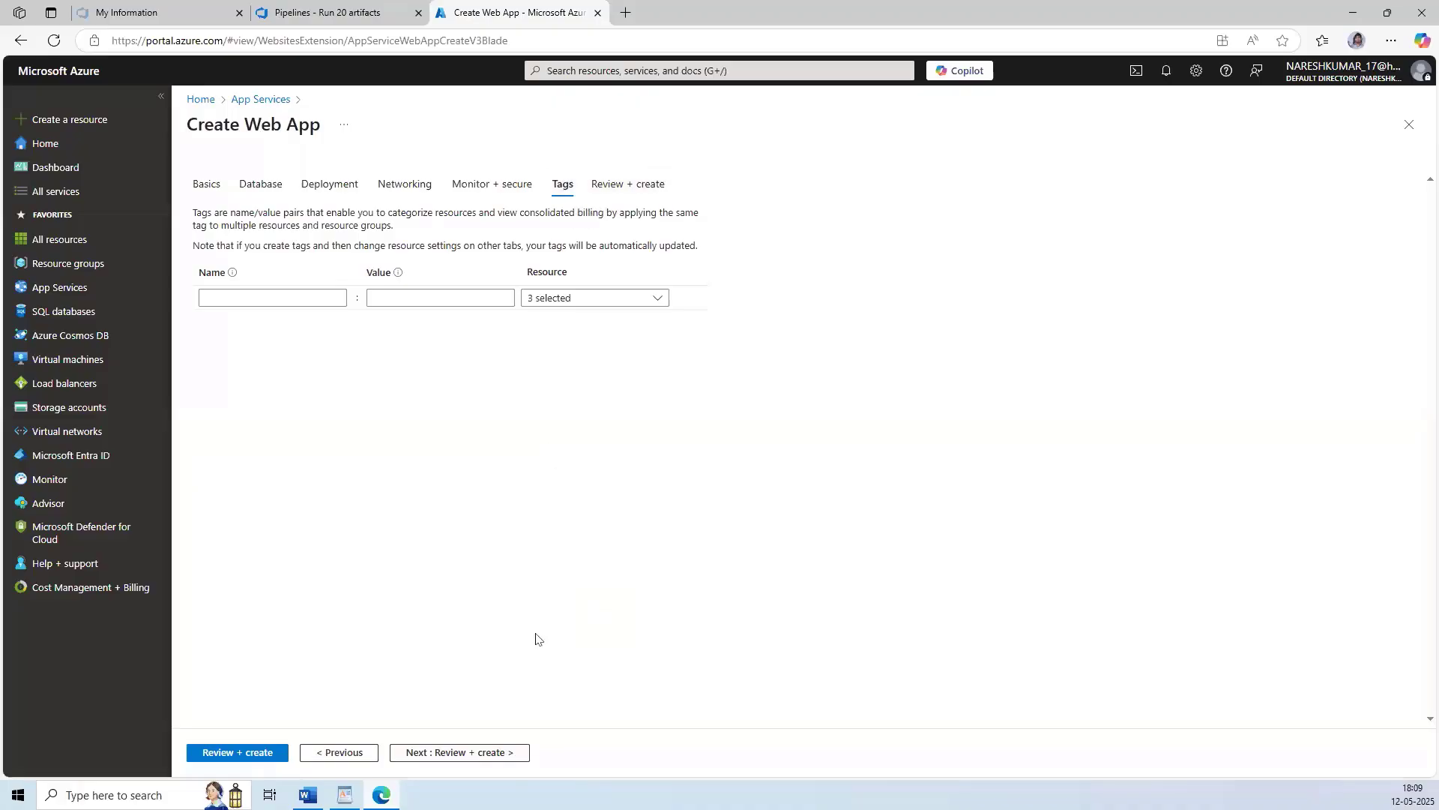
left_click(460, 754)
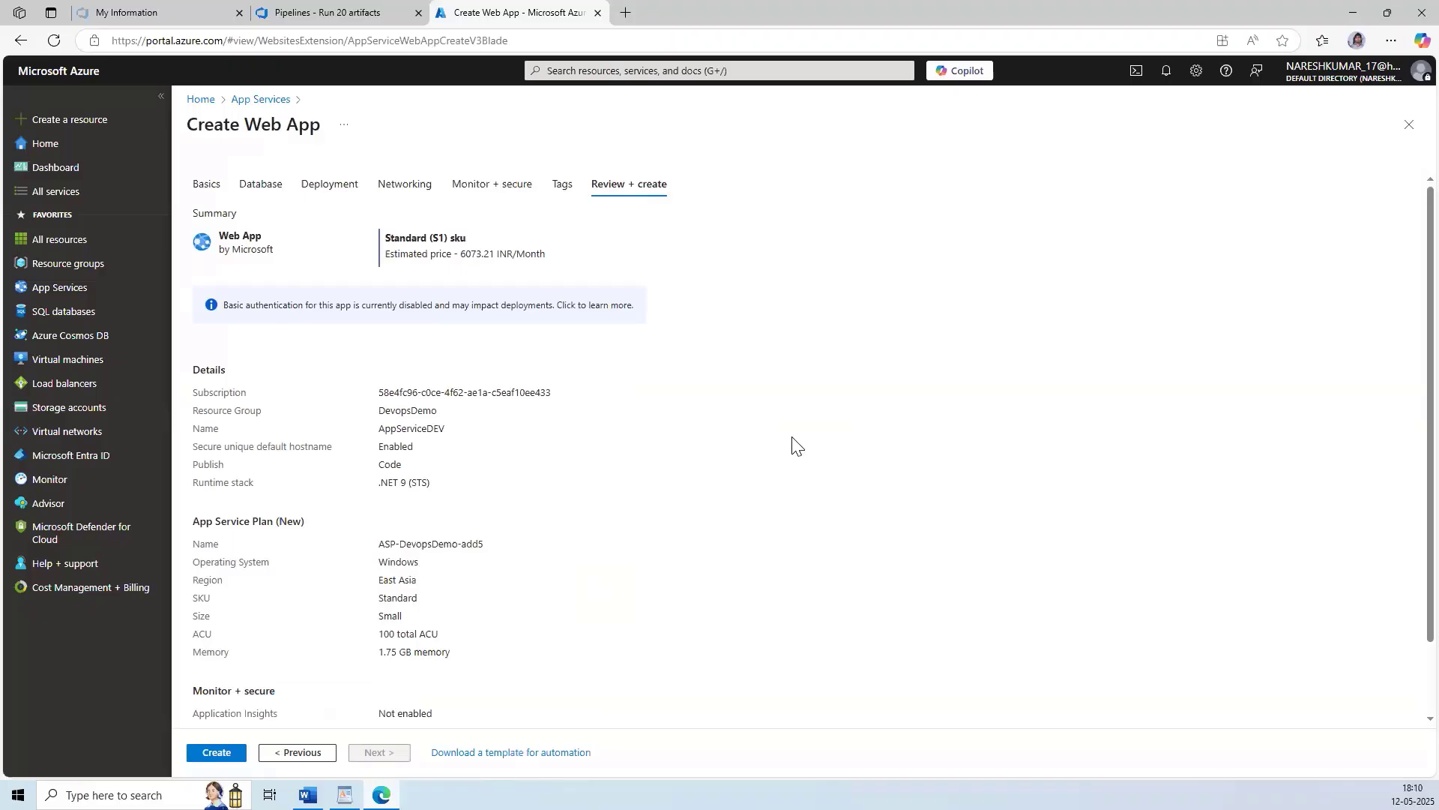
left_click(221, 753)
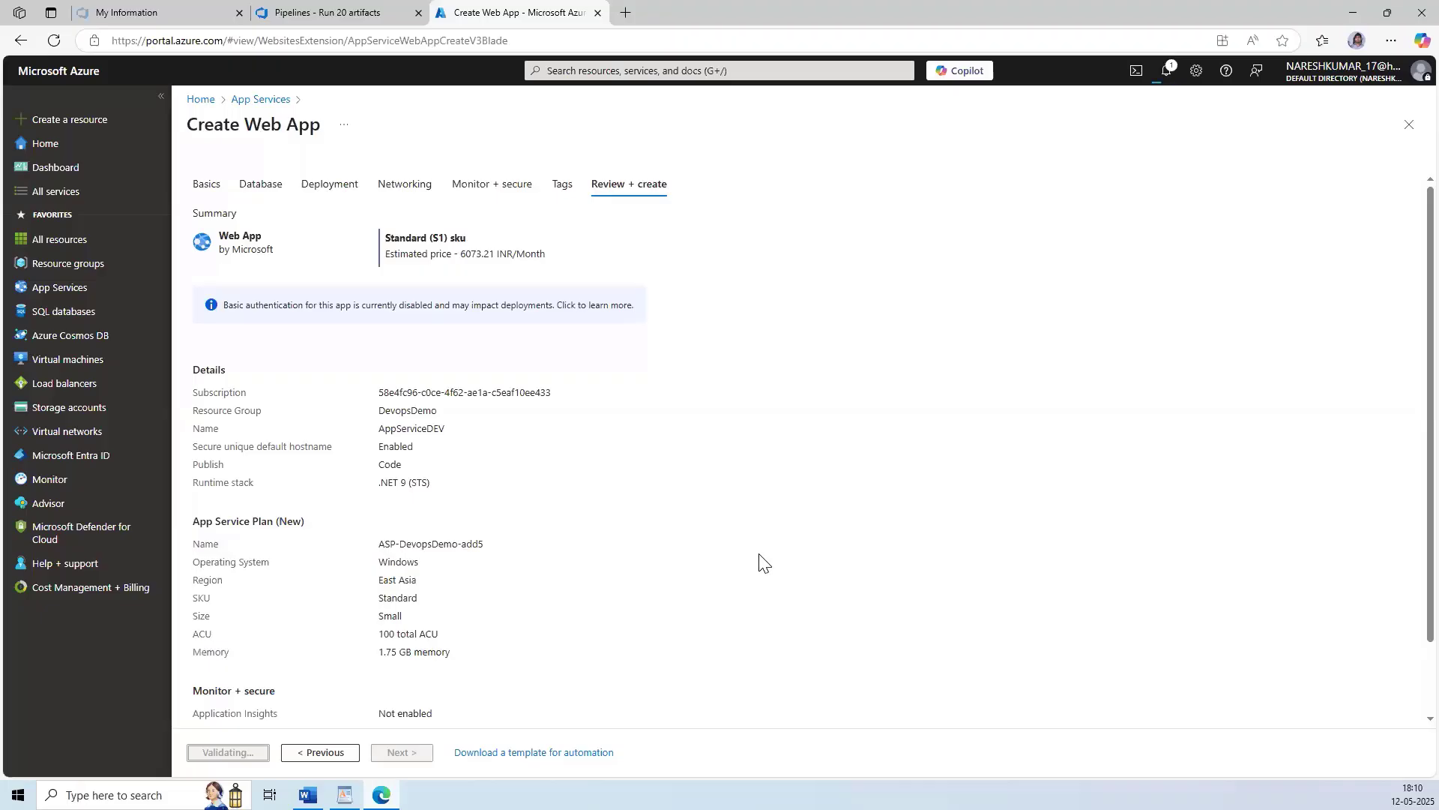
Open the overview of the running web app deployment from the portal notifications.
left_click(1166, 71)
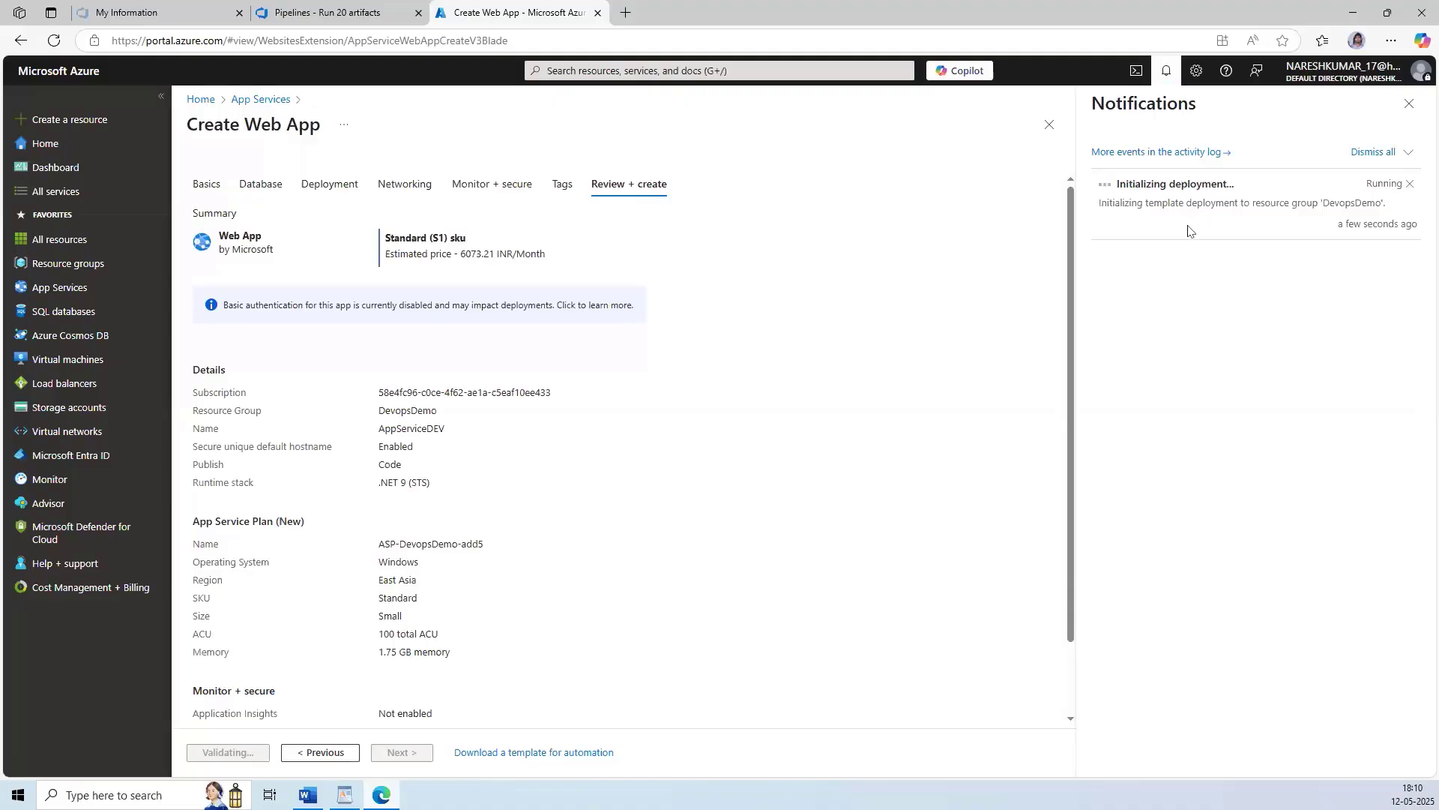
left_click(1188, 195)
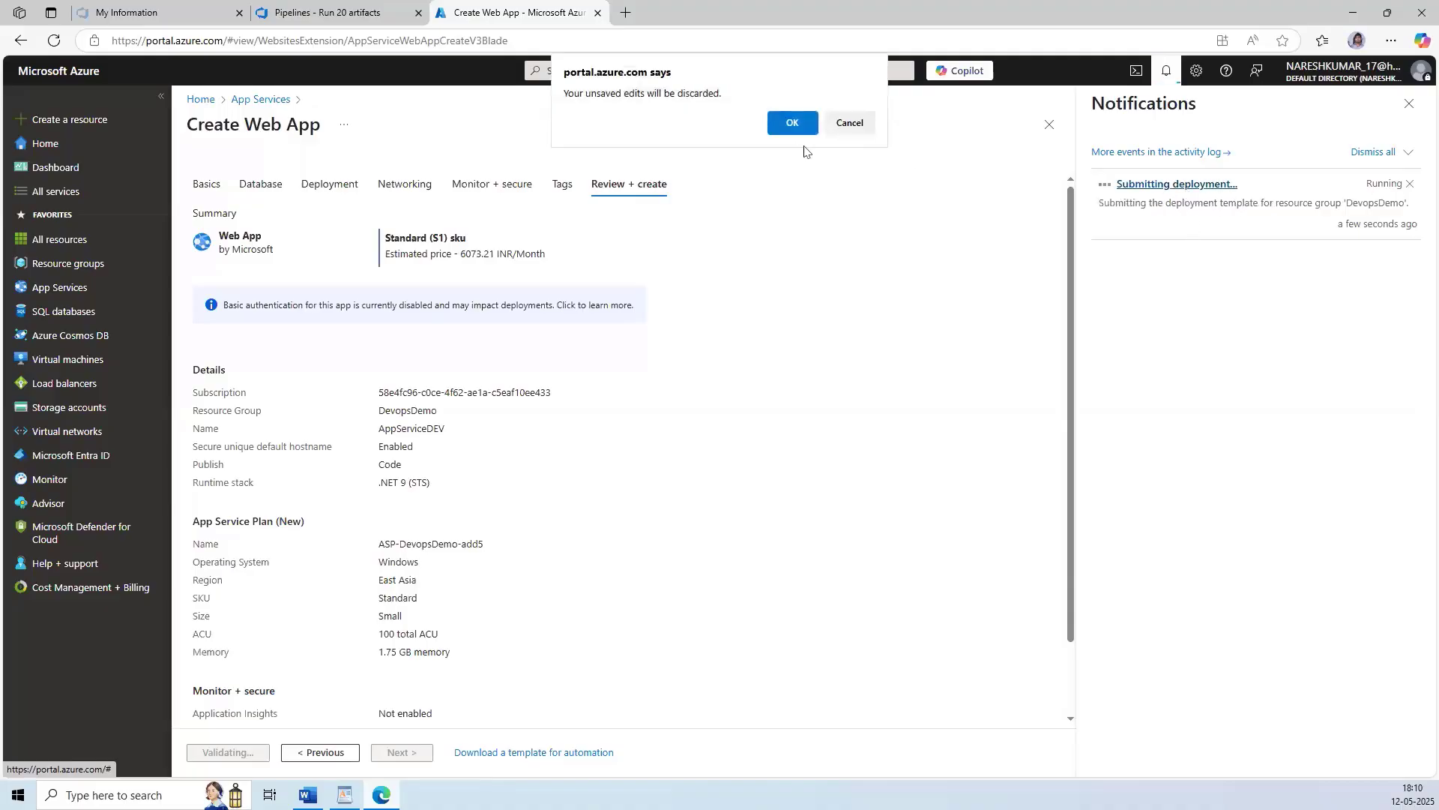
left_click(851, 124)
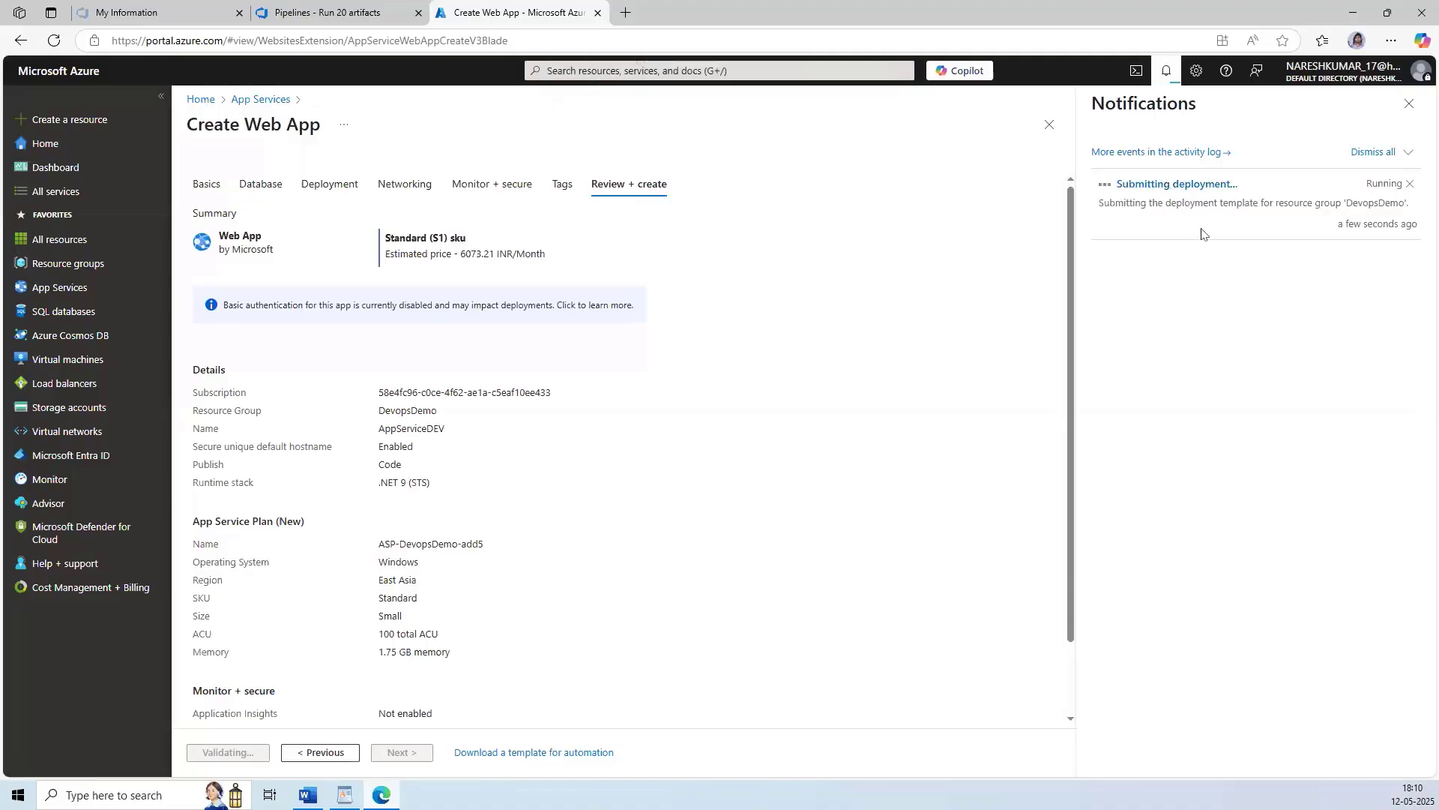
left_click(1164, 194)
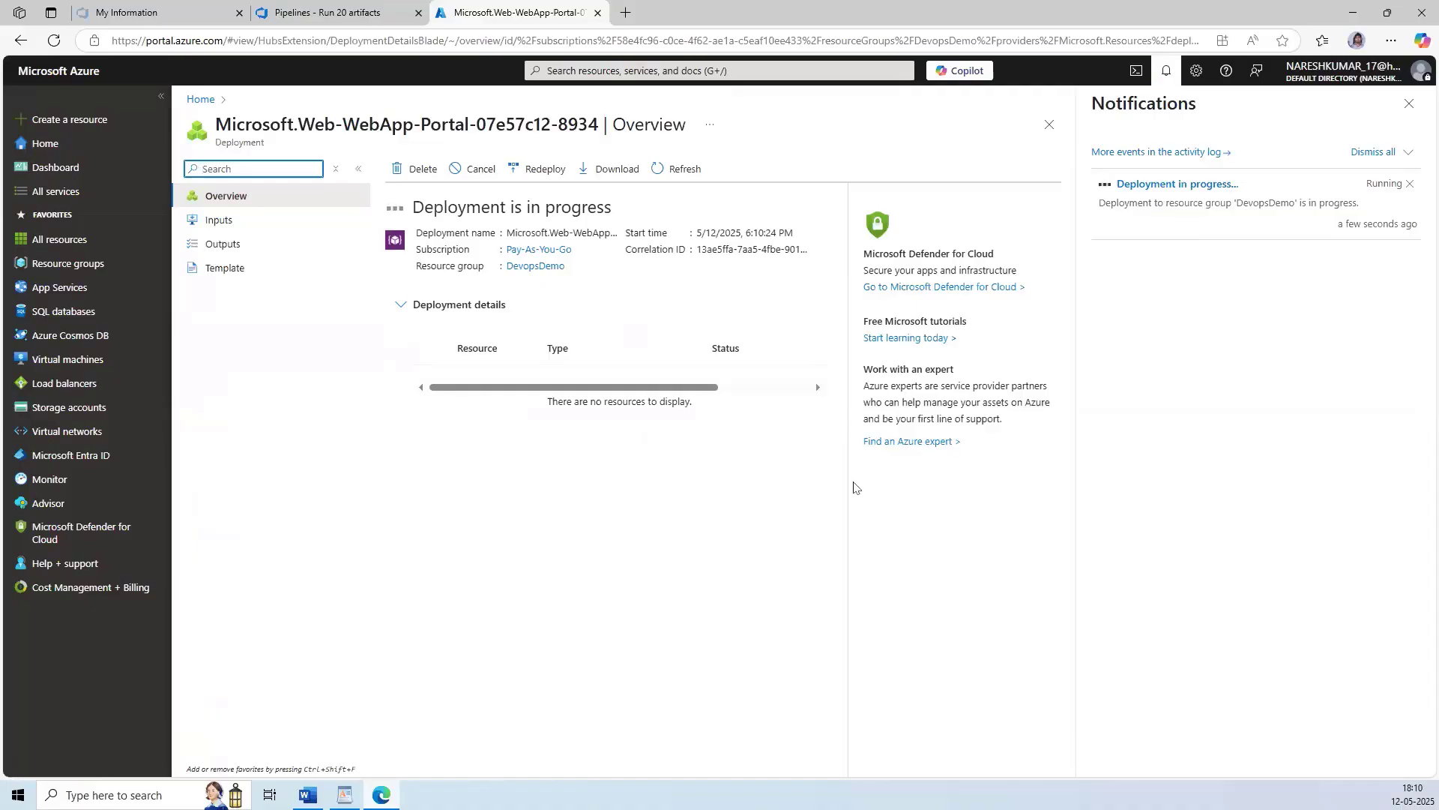
Start another web app from App Services and place it in the existing DevopsDemo resource group.
left_click(65, 292)
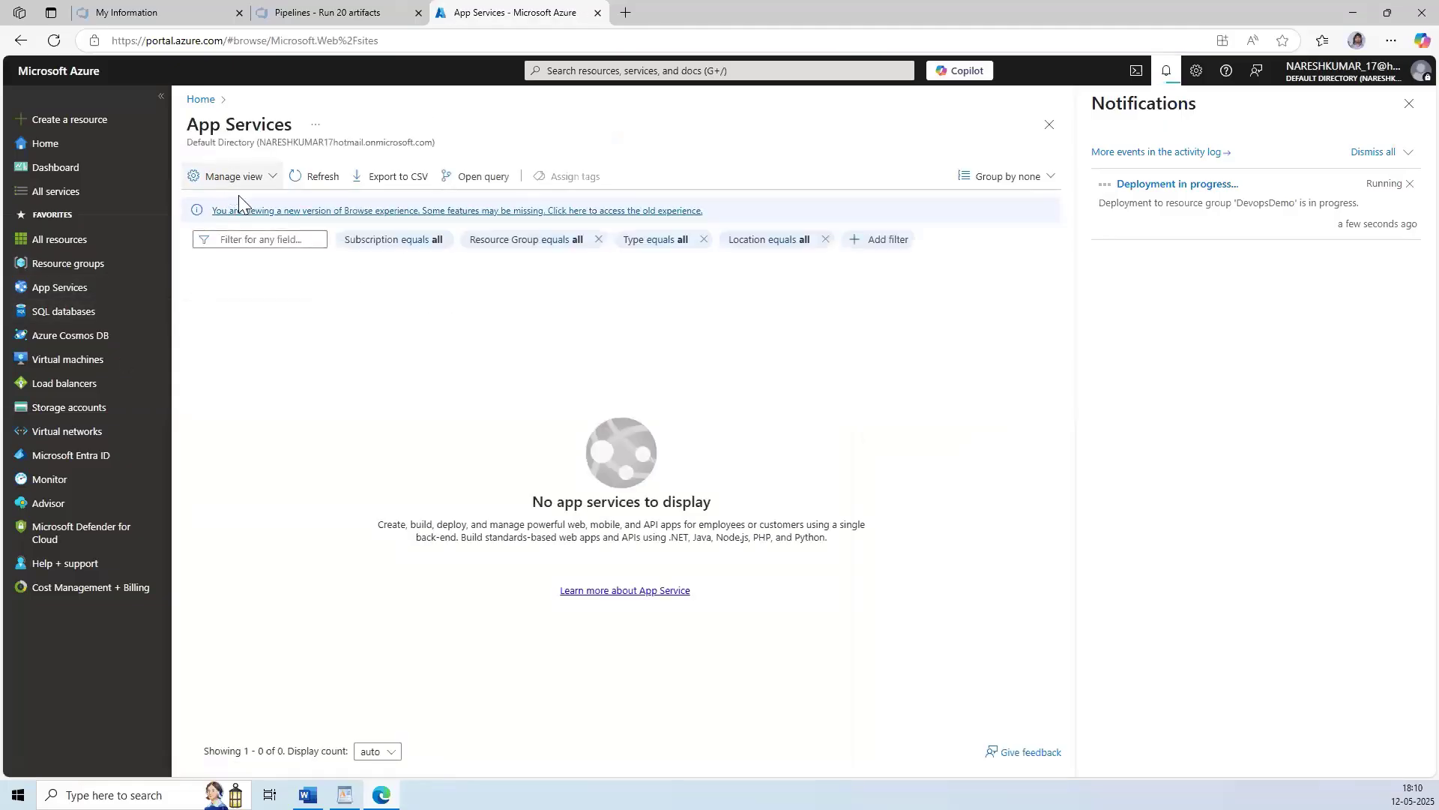
left_click(216, 176)
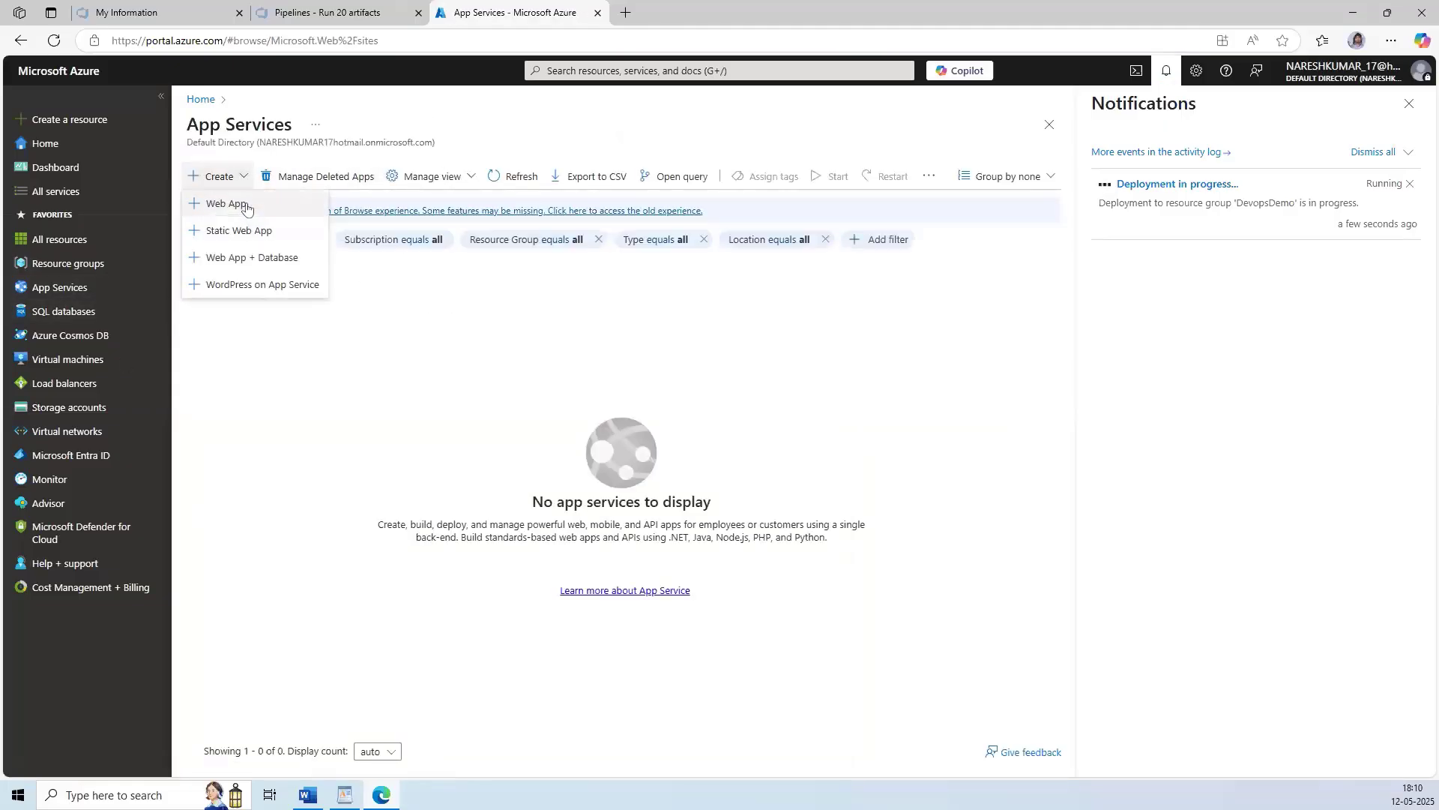
left_click(248, 216)
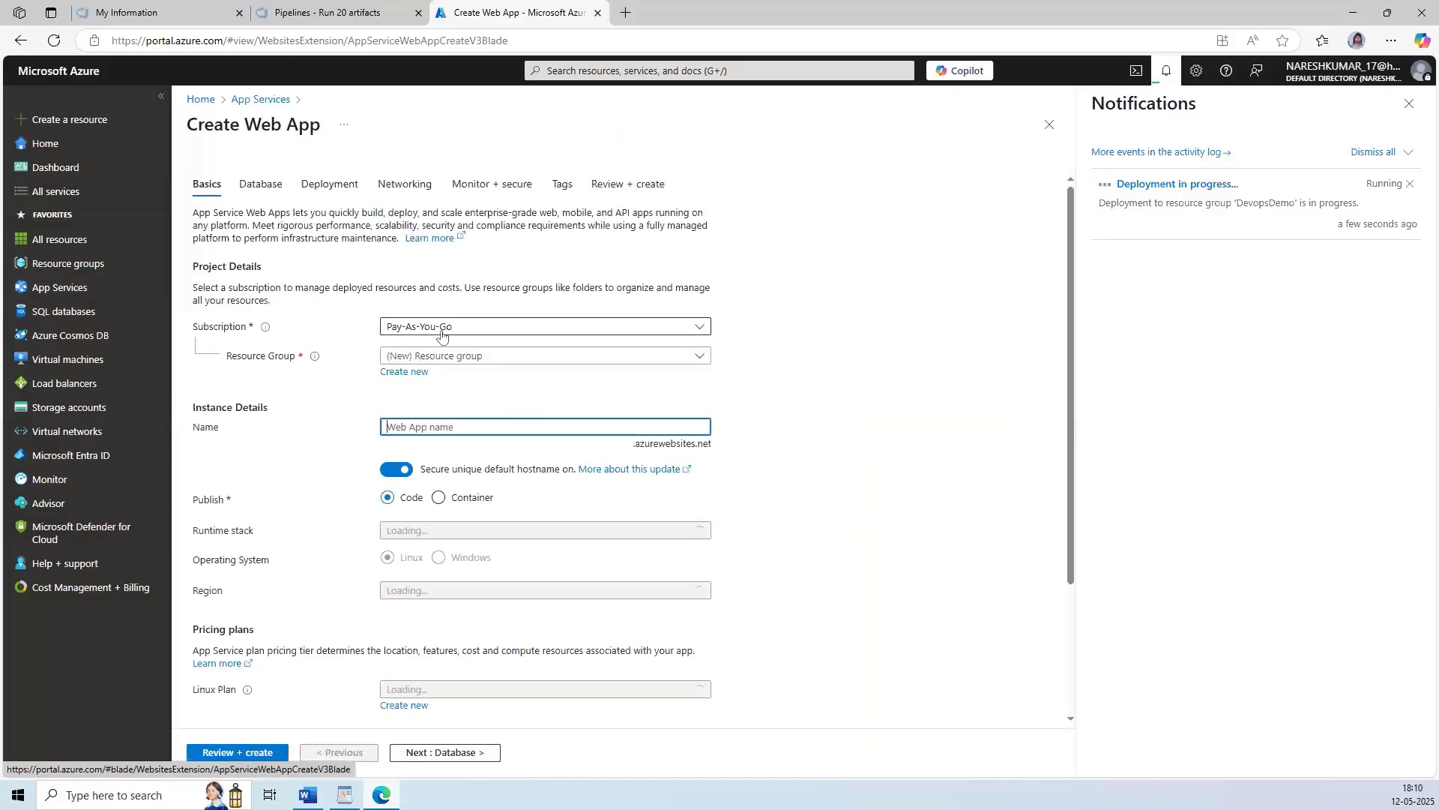
left_click(459, 357)
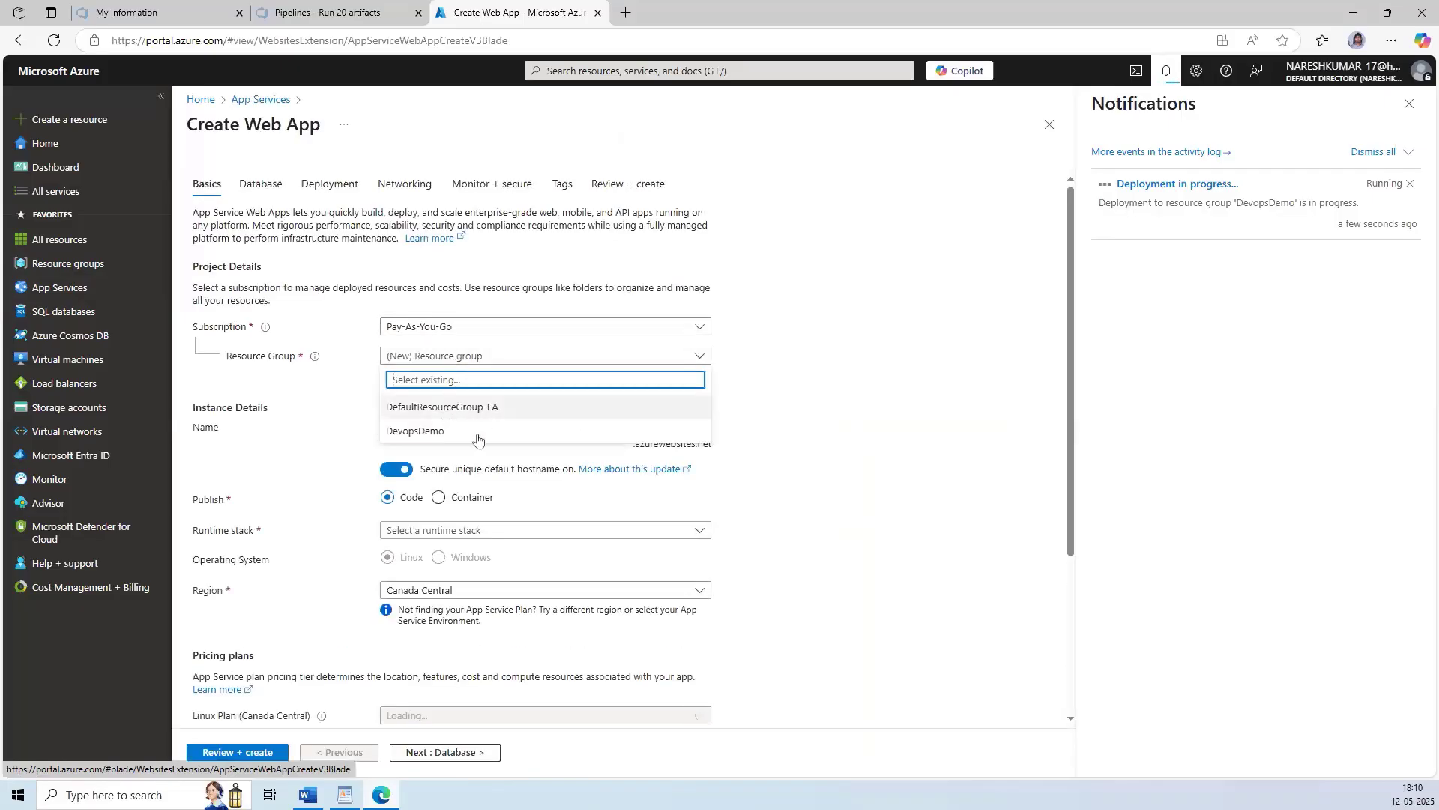
left_click(416, 431)
Name the new web app DevopsDemoQA and choose .NET 9 (STS) as its runtime stack.
scroll(465, 345, "down", 2)
left_click(425, 283)
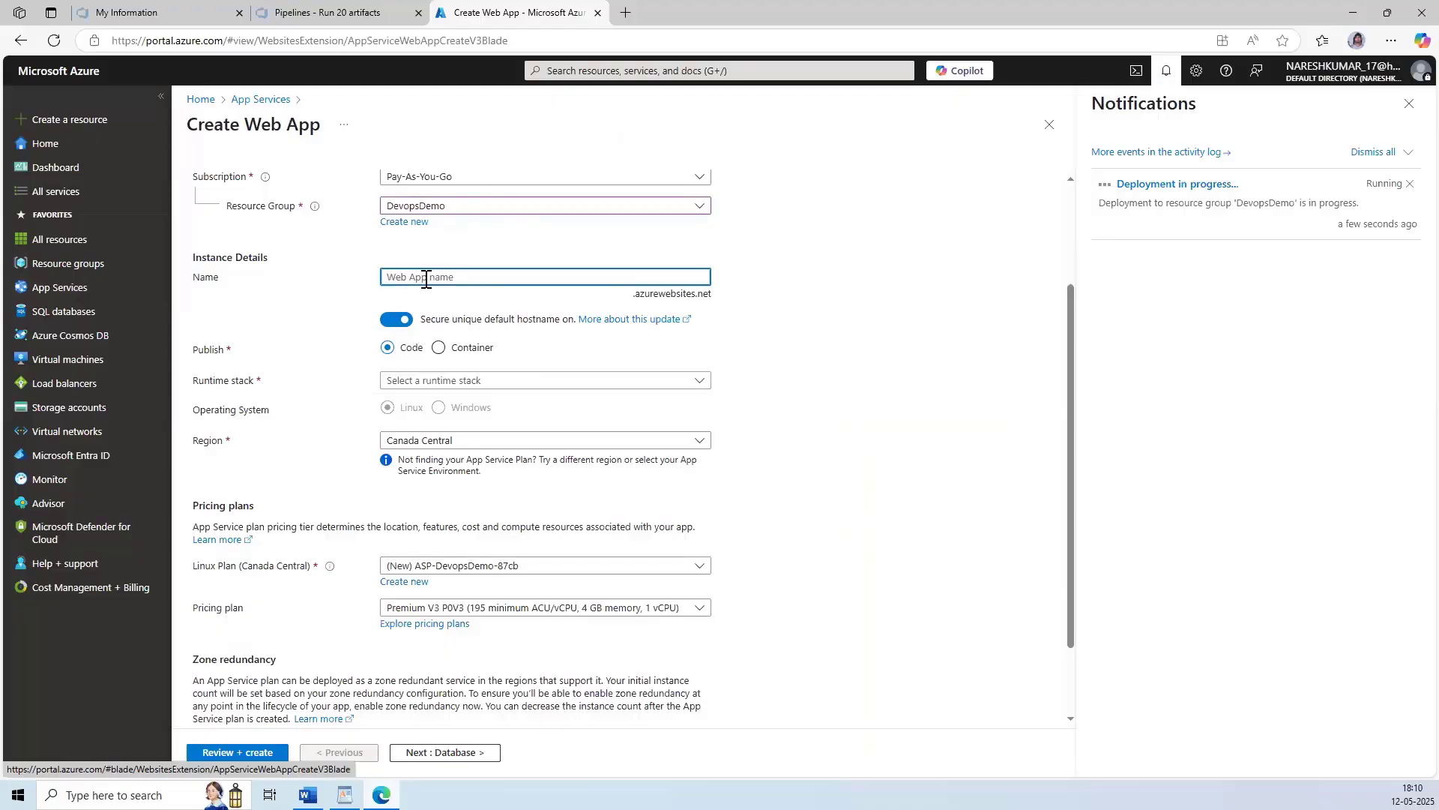
type("DevopsDemoQA")
left_click(829, 381)
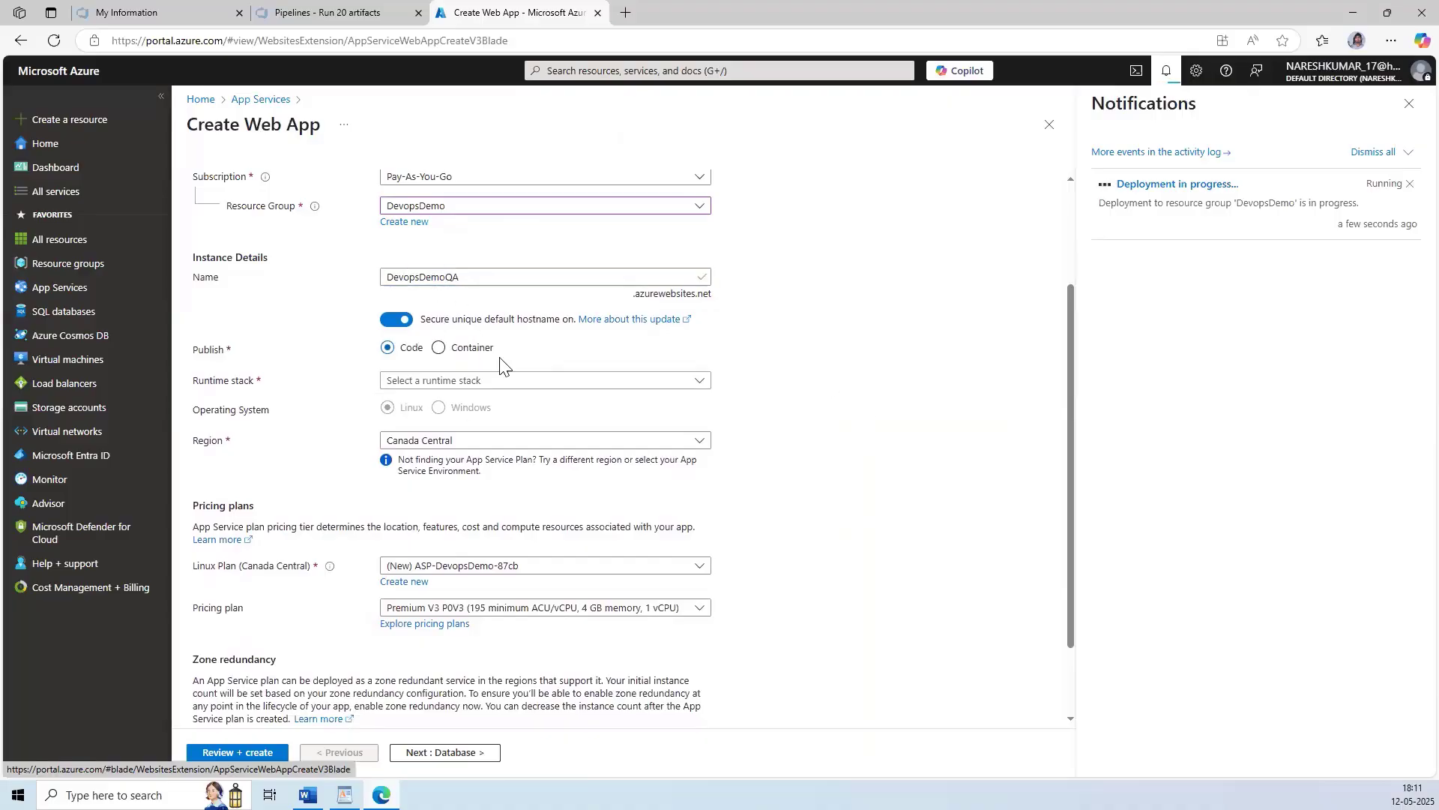
left_click(450, 381)
left_click(414, 457)
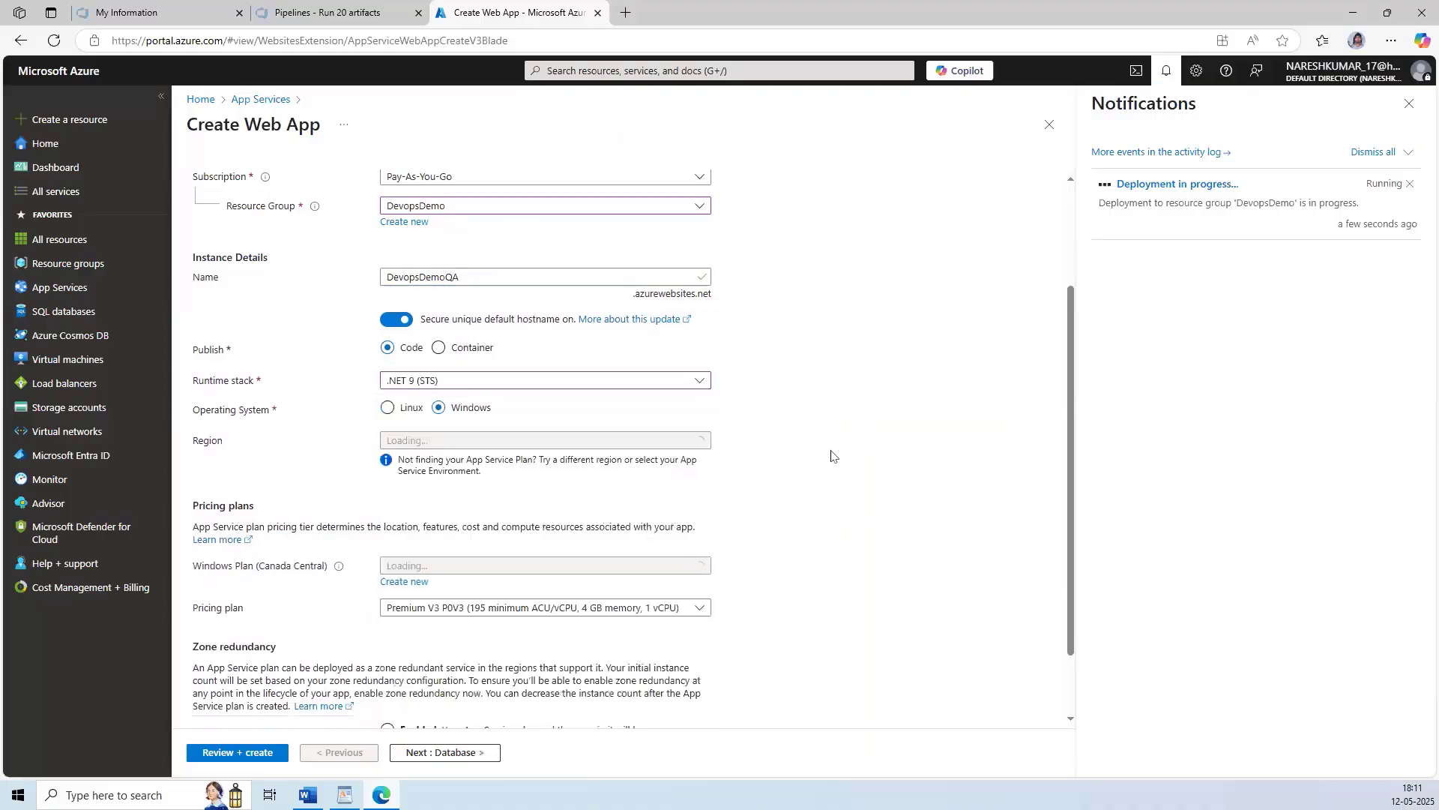
Set the DevopsDemoQA web app's region to East Asia.
scroll(572, 532, "down", 1)
left_click(454, 525)
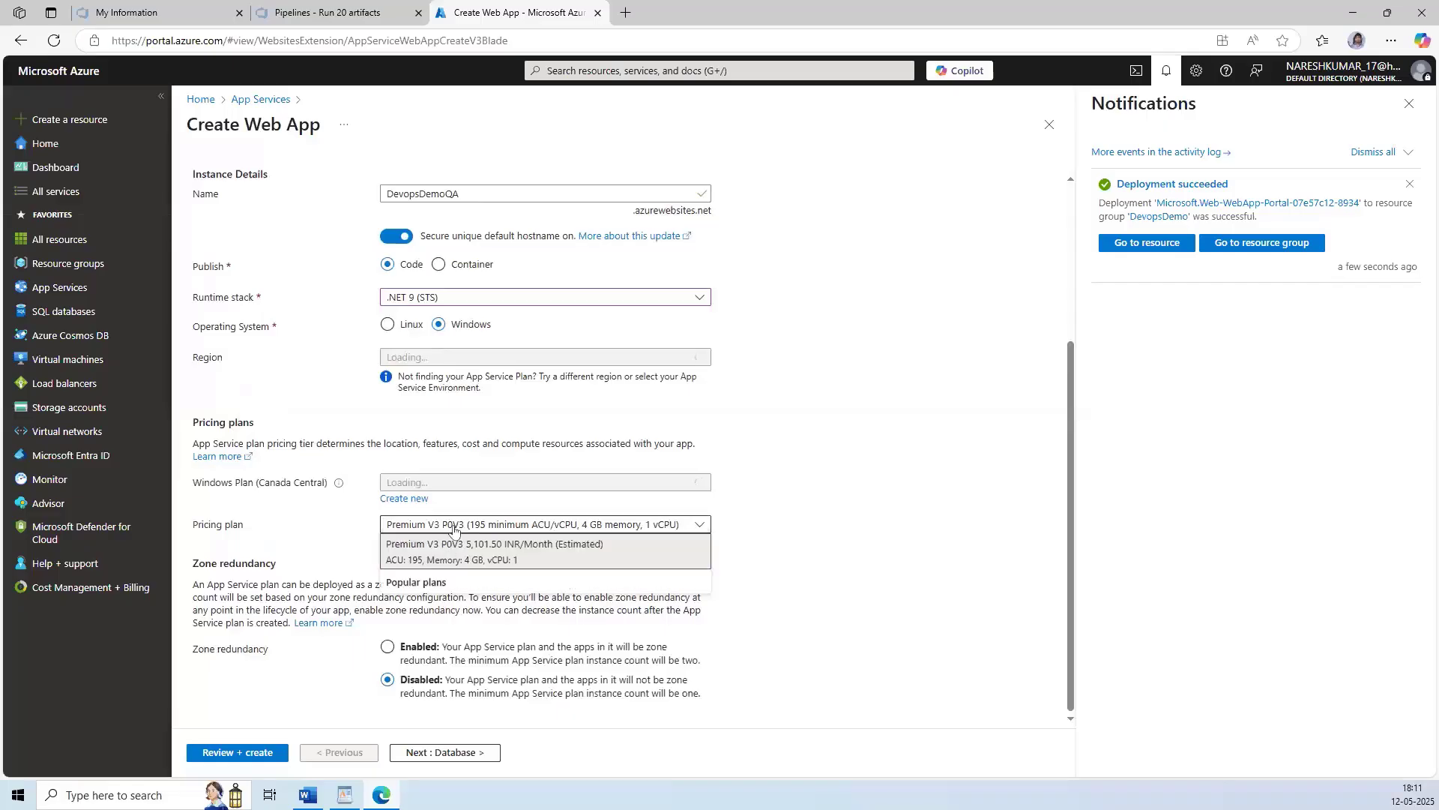
left_click(528, 559)
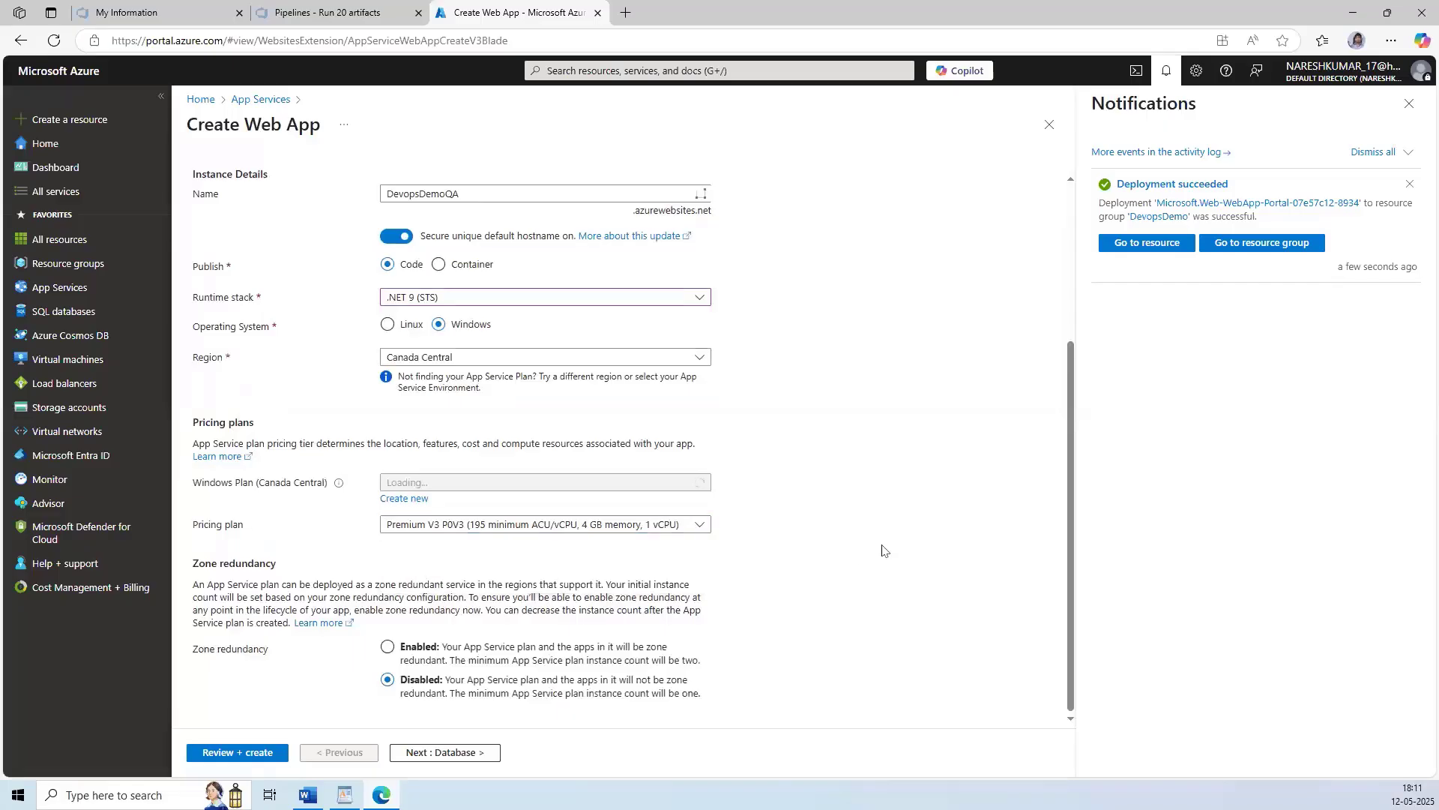
left_click(472, 358)
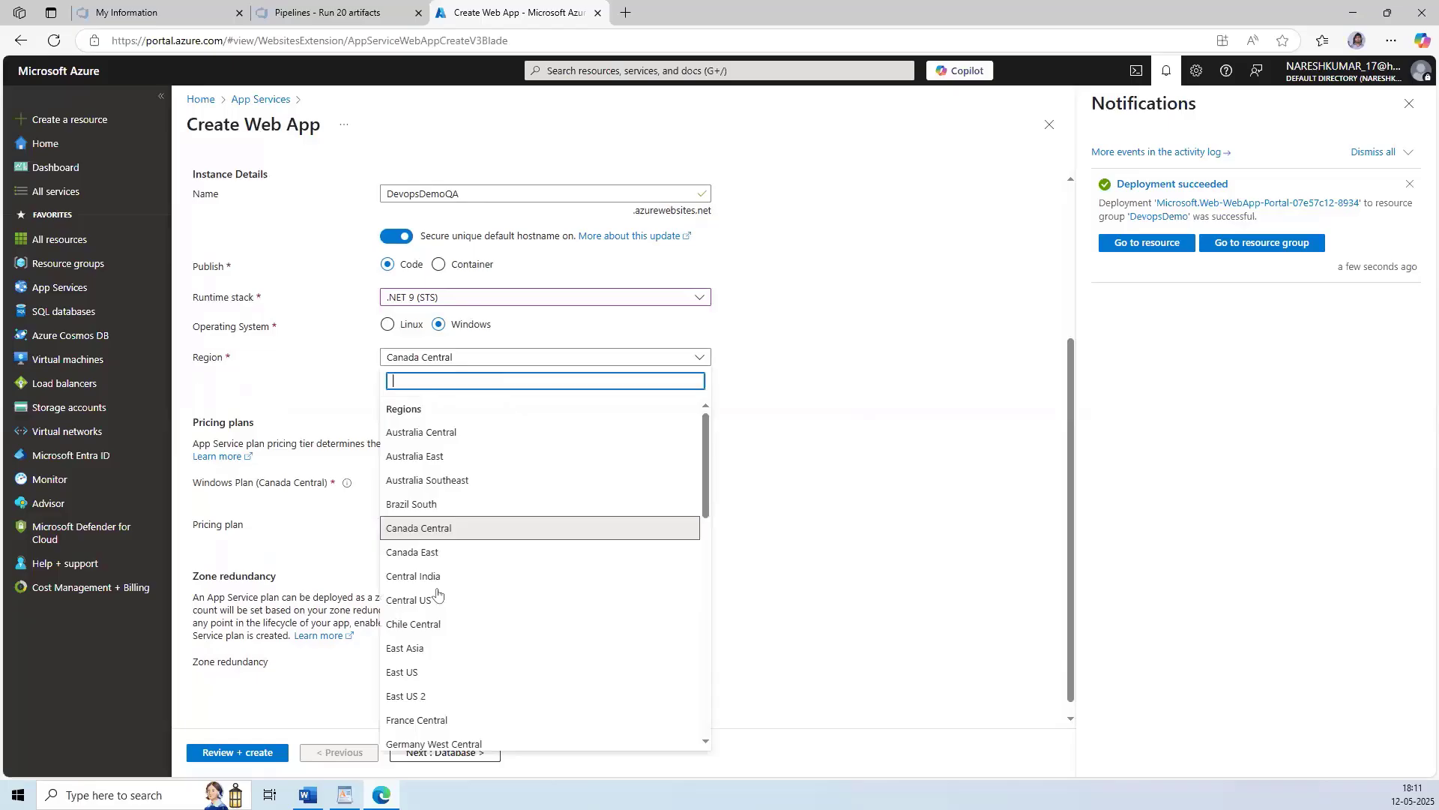
left_click(412, 649)
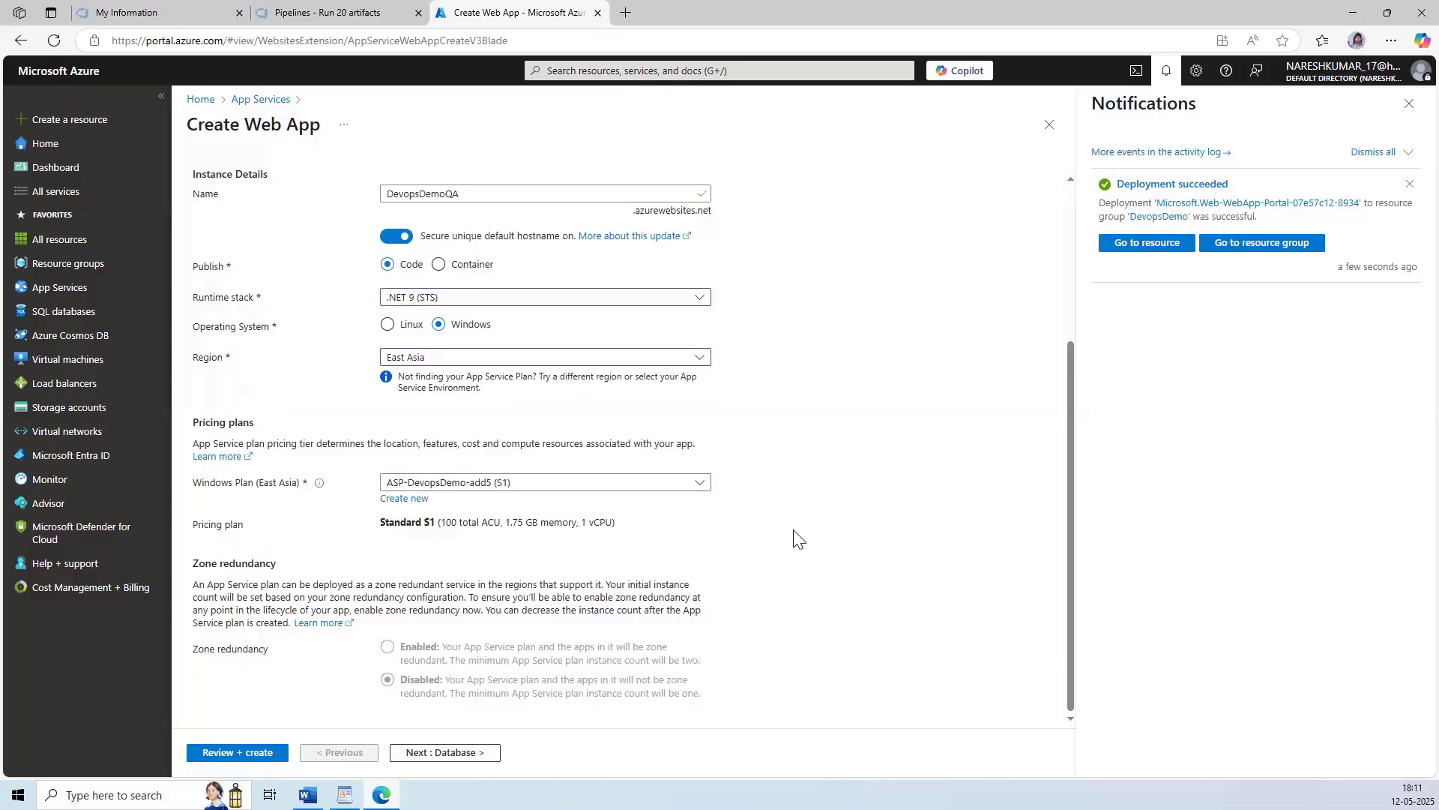
Keep the default database, deployment and networking settings for DevopsDemoQA and disable Application Insights.
left_click(460, 753)
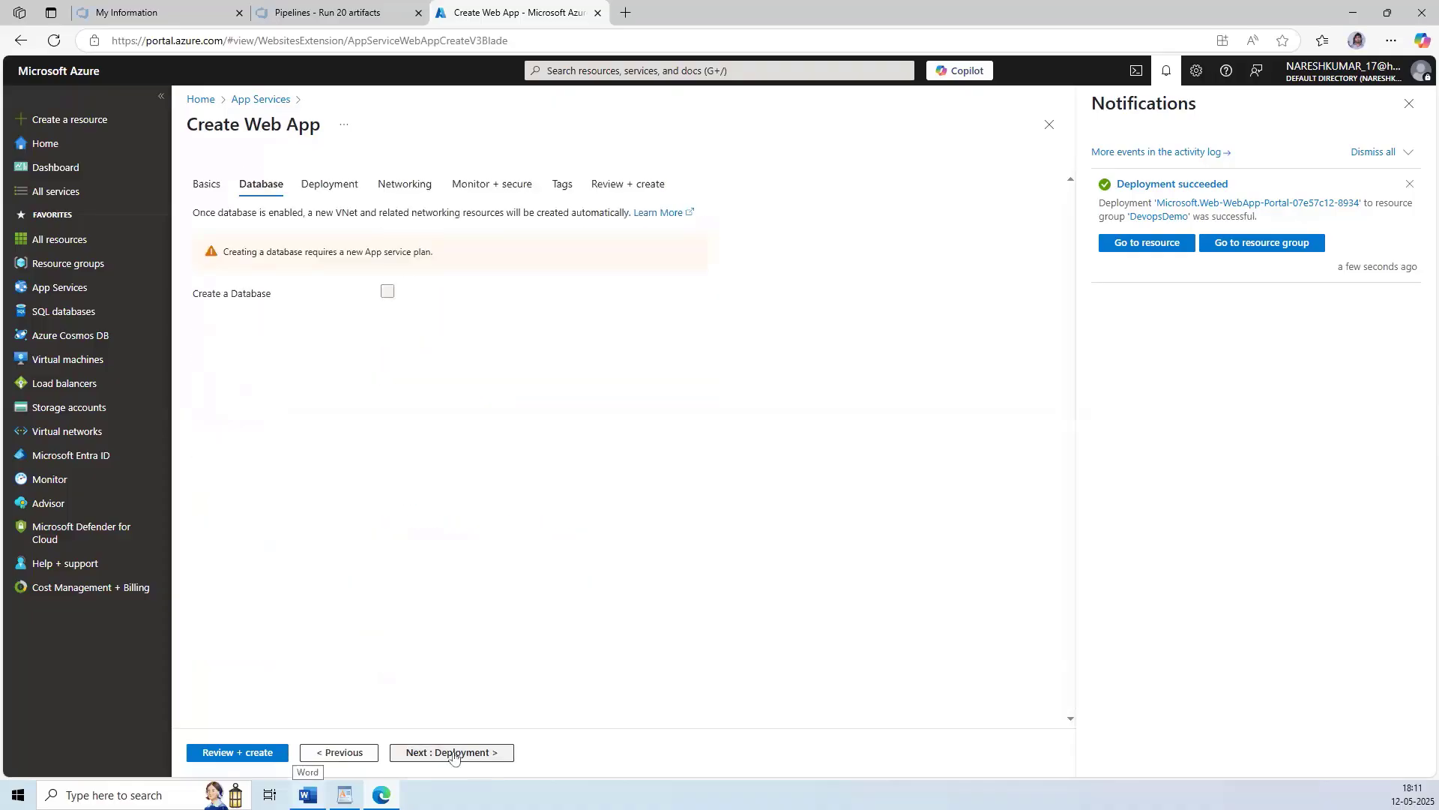
left_click(460, 753)
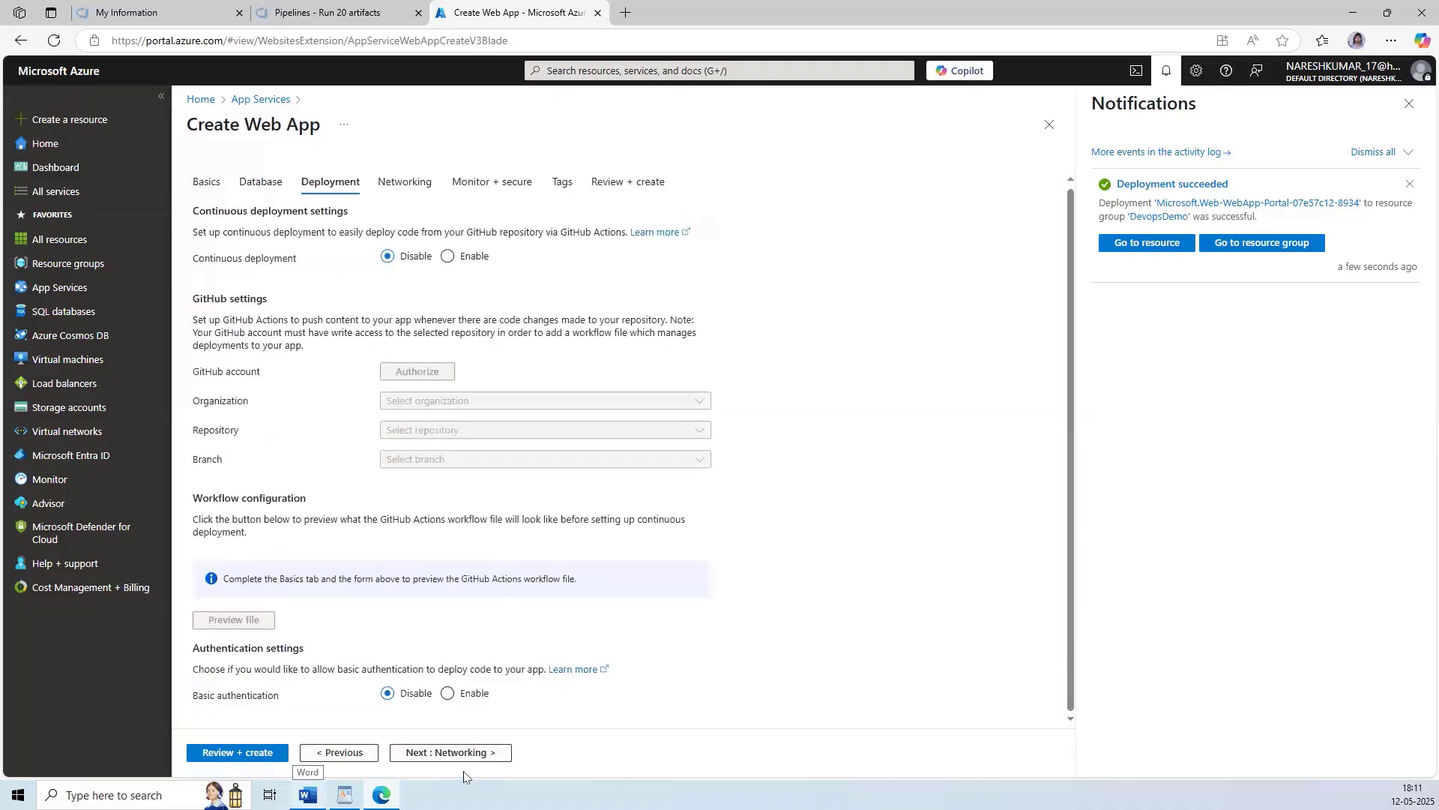
left_click(462, 753)
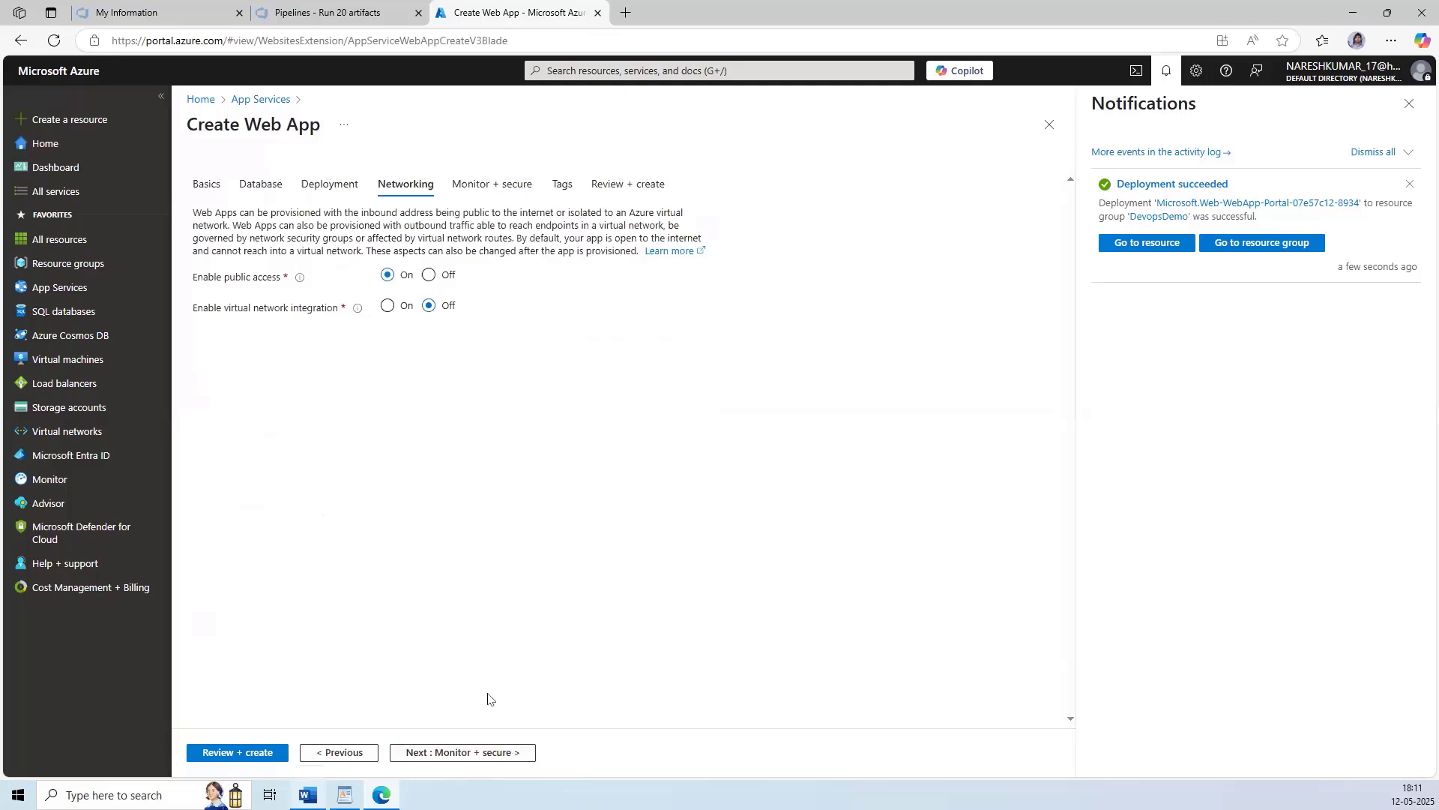
left_click(470, 753)
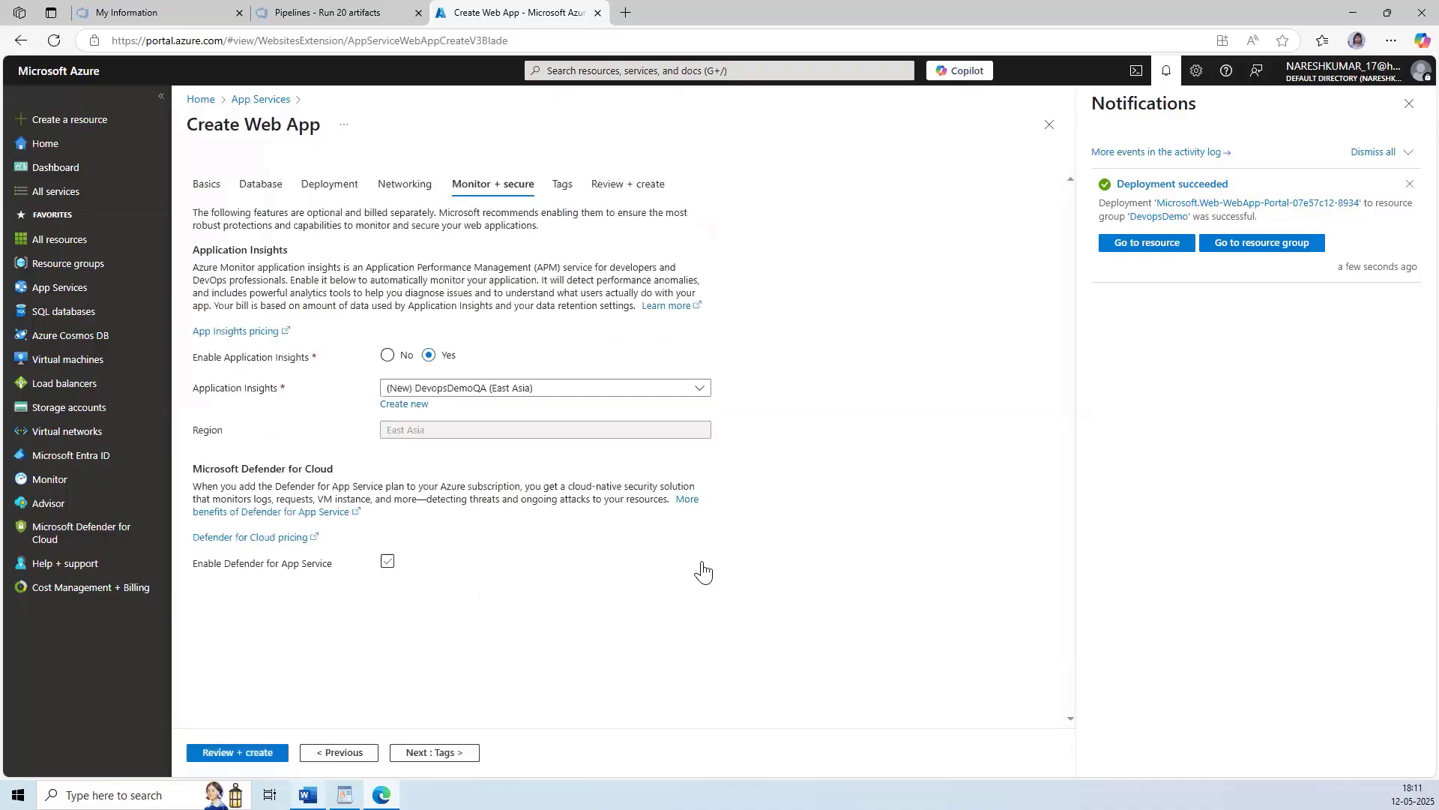
left_click(387, 356)
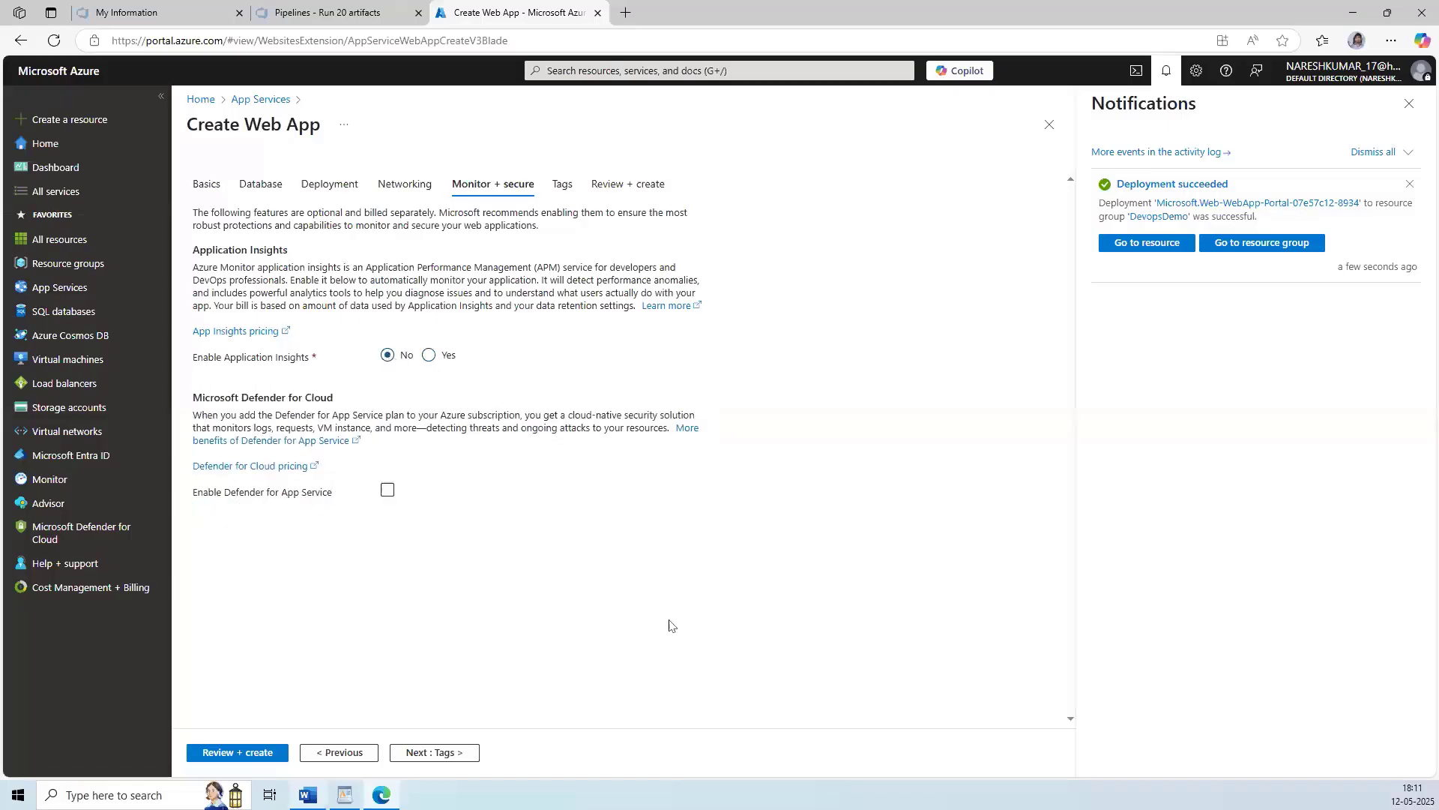
Skip the tags, review the configuration summary and create the DevopsDemoQA web app.
left_click(562, 185)
left_click(628, 185)
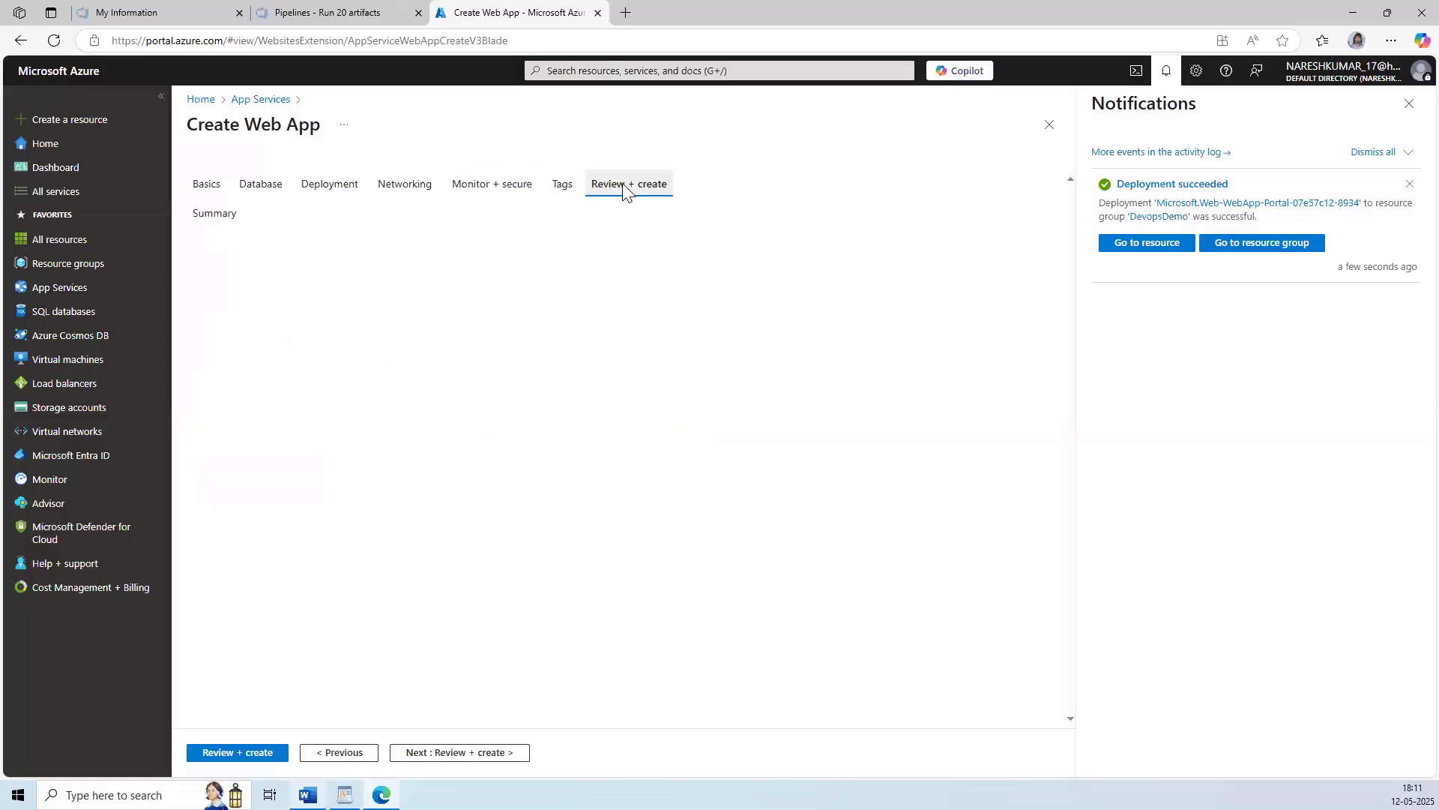
scroll(529, 570, "down", 3)
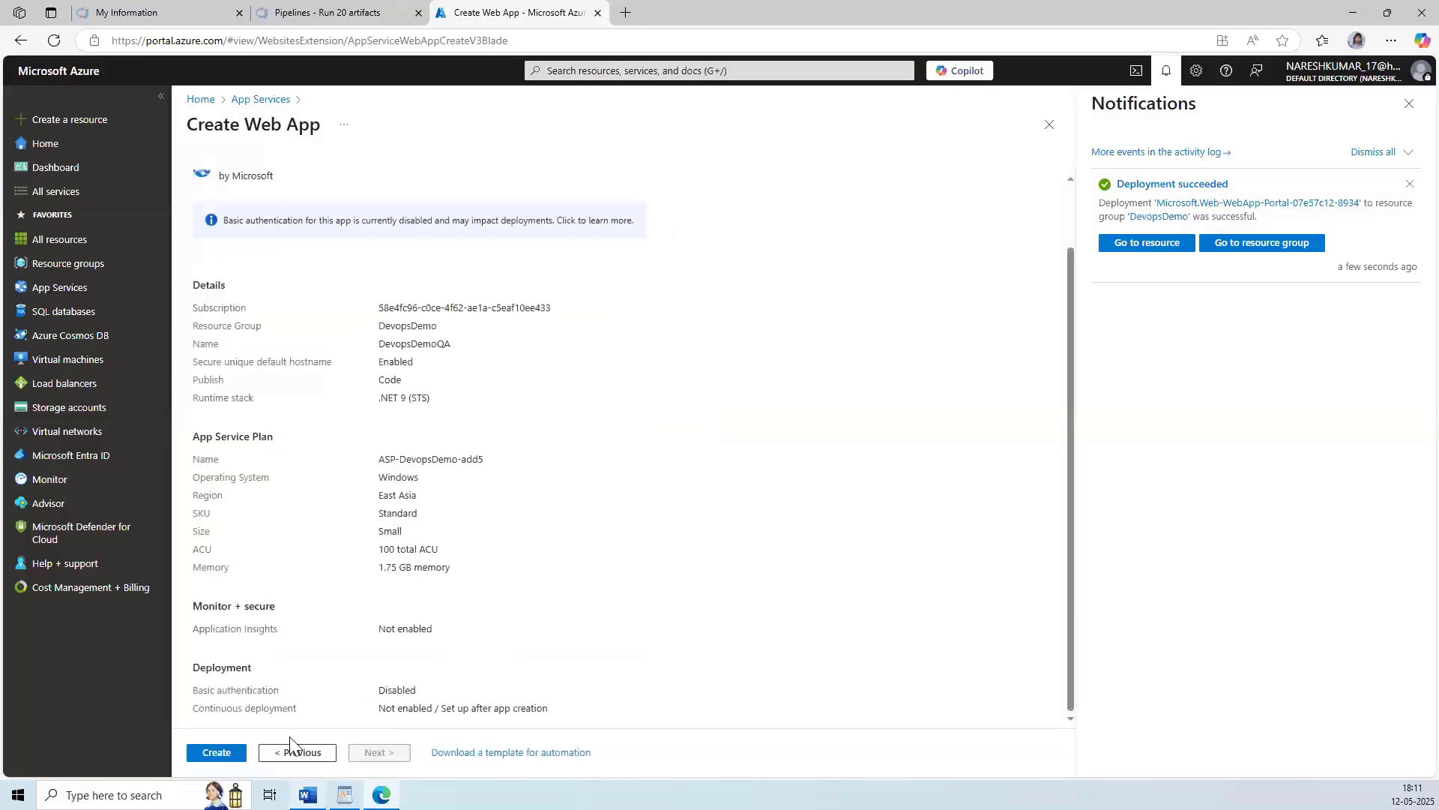
left_click(217, 753)
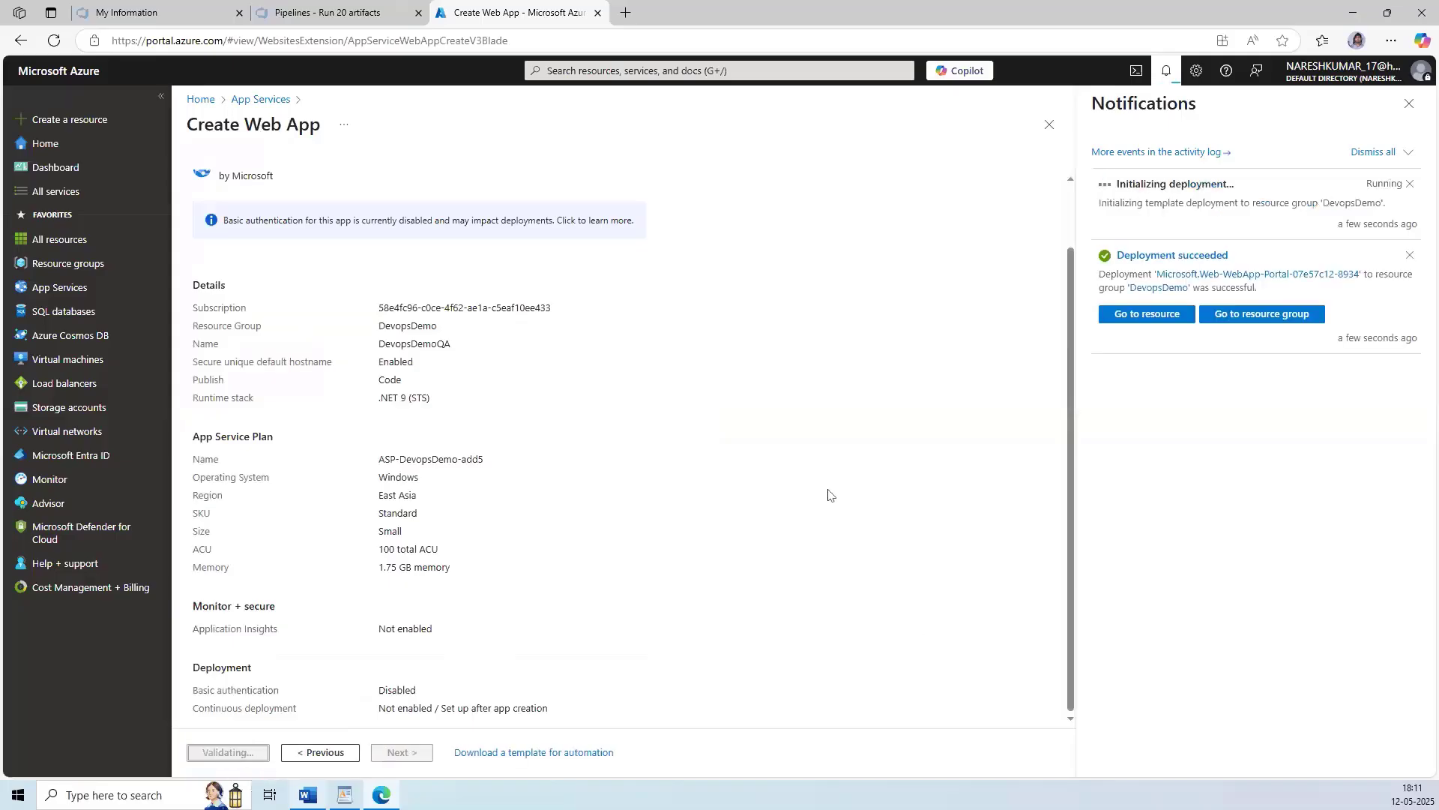
Start creating another web app from App Services and assign it to the DevopsDemo resource group.
left_click(64, 294)
key("Return")
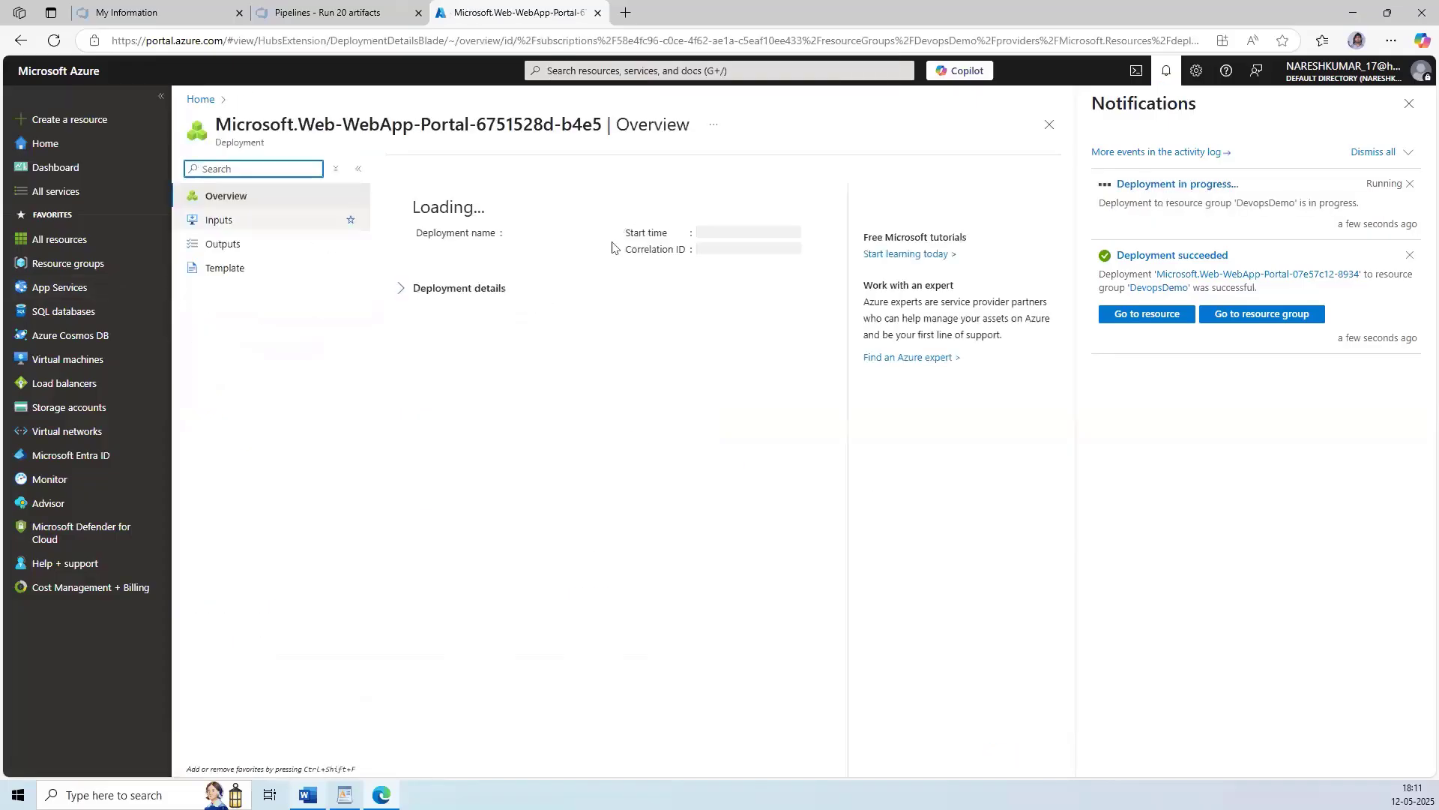
left_click(59, 287)
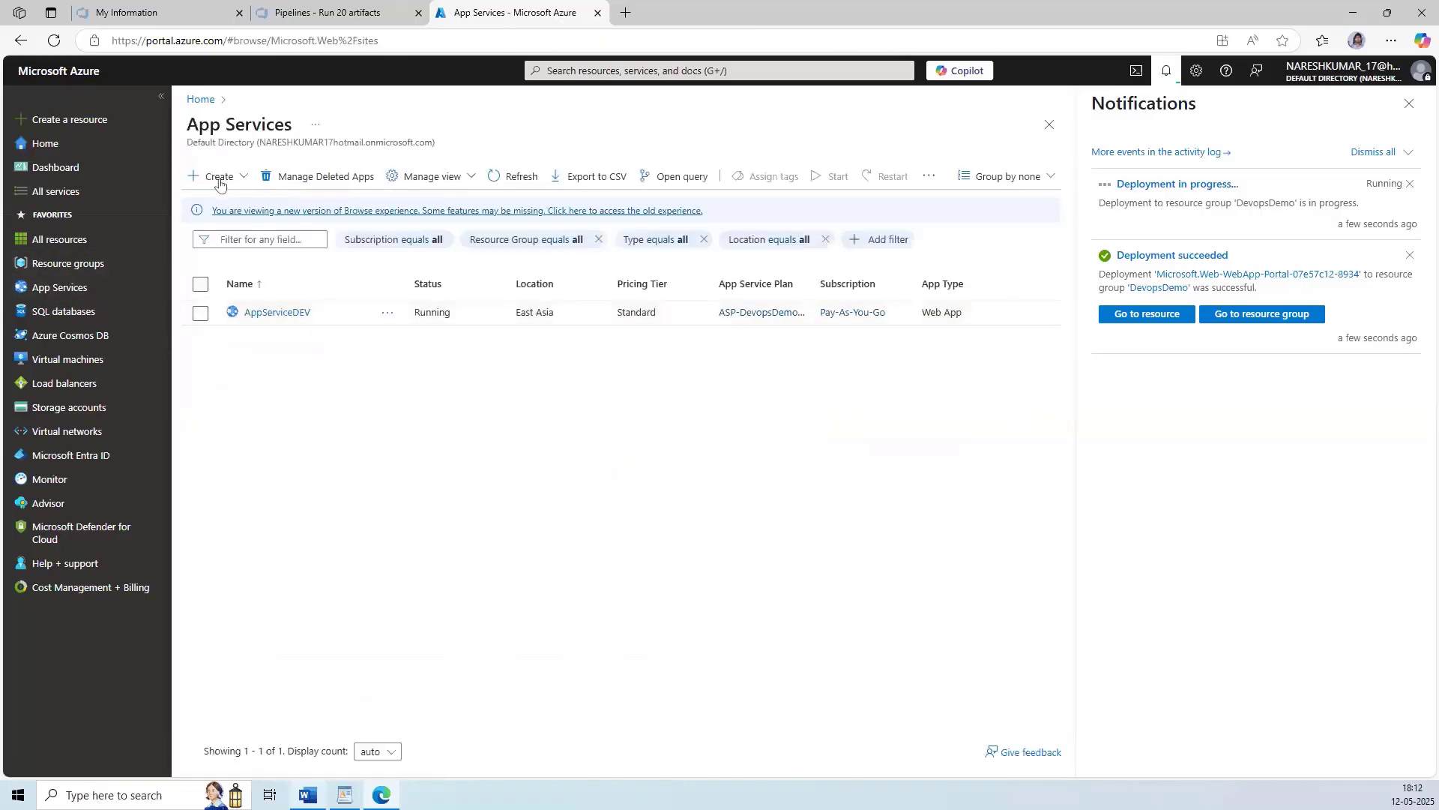
left_click(220, 180)
left_click(225, 202)
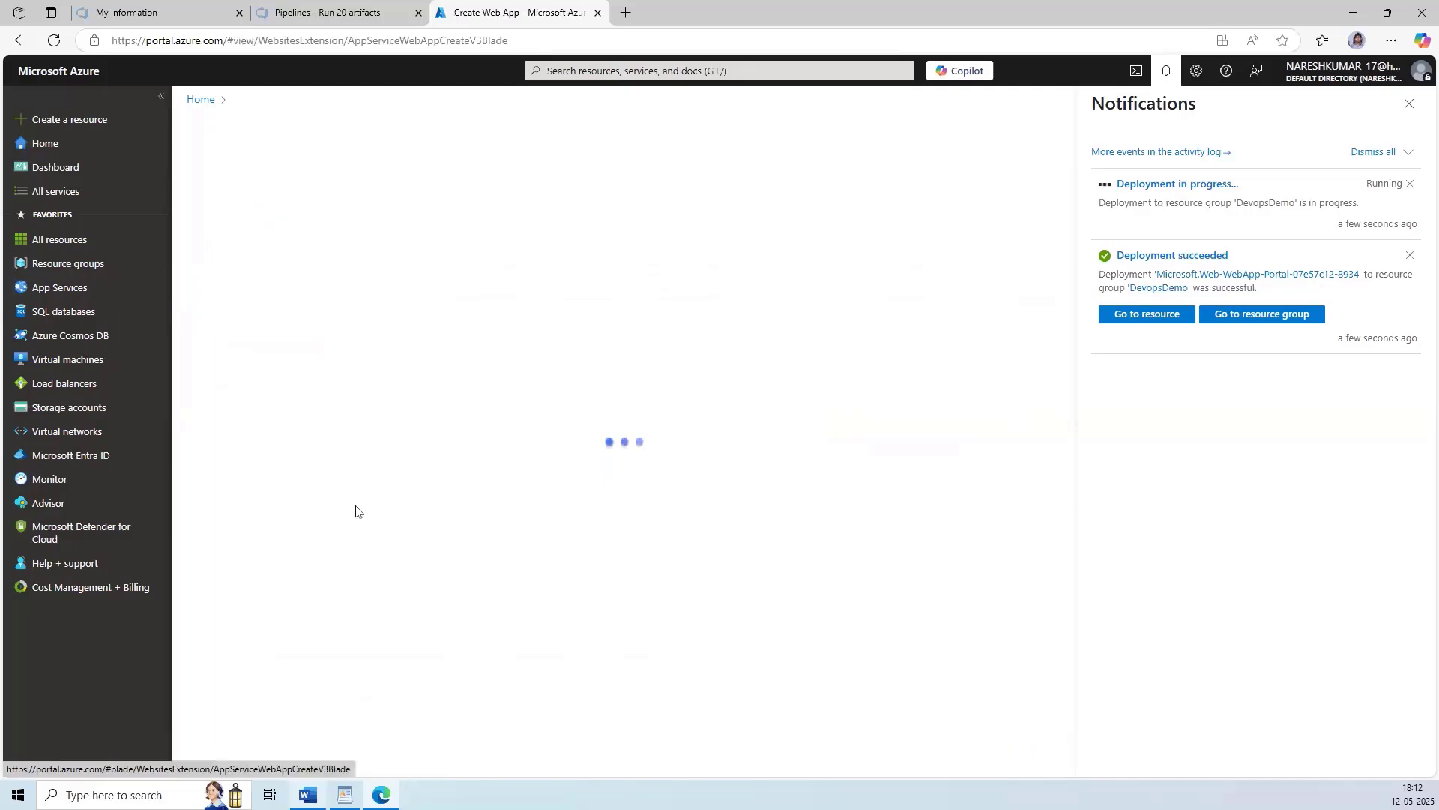
left_click(438, 357)
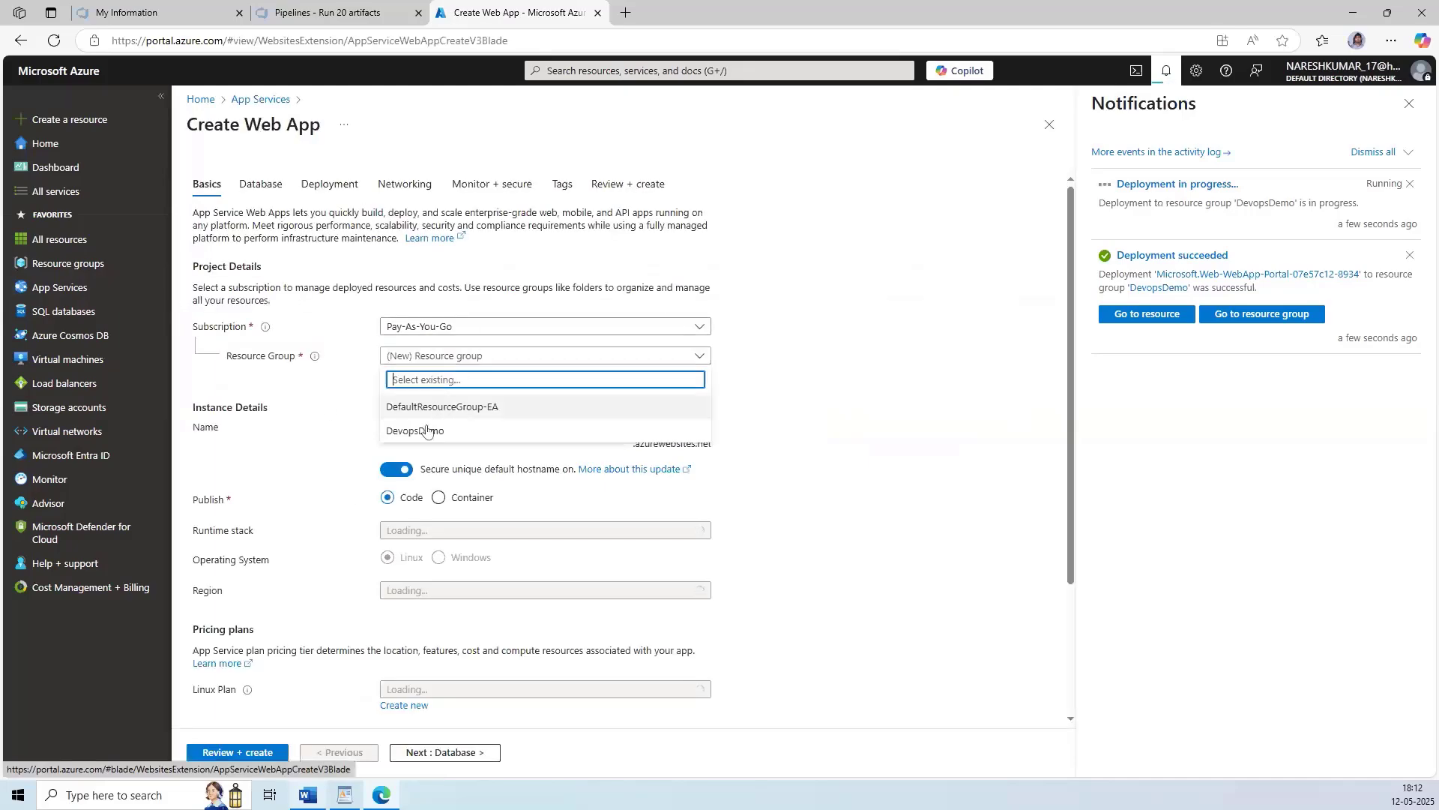
left_click(427, 431)
Name the new web app DevopsdemoPROD.
left_click(418, 425)
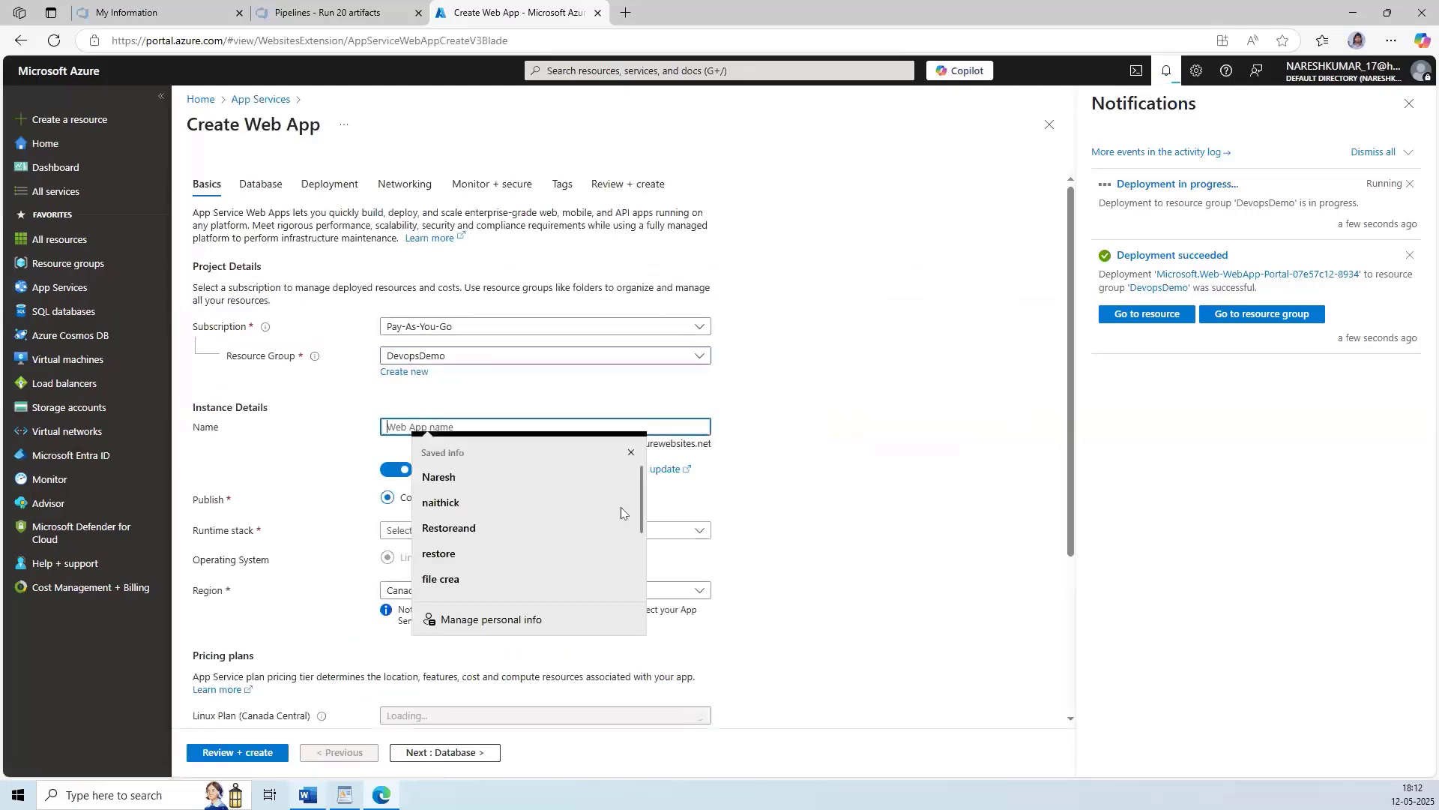
type("Devopsdemo")
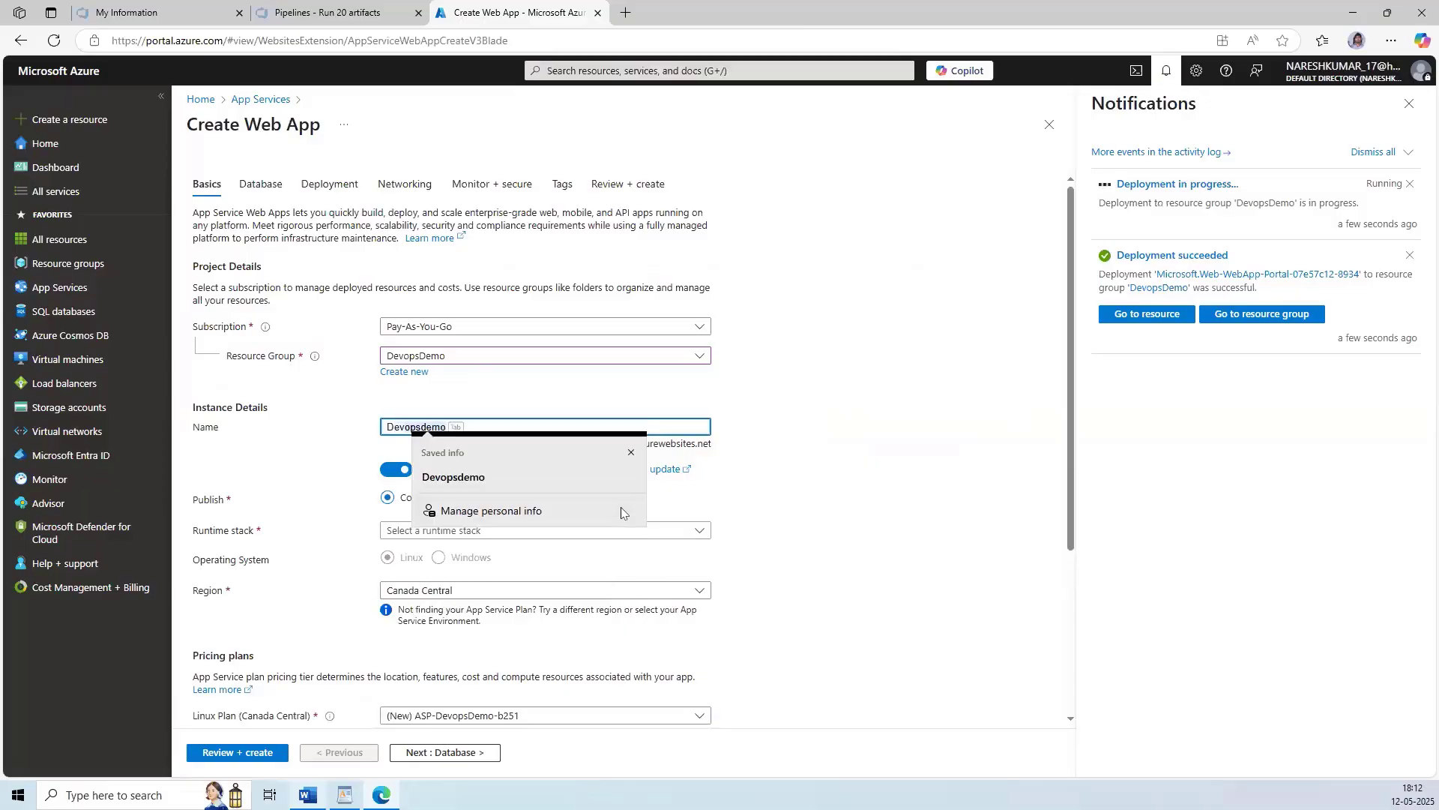
left_click(621, 508)
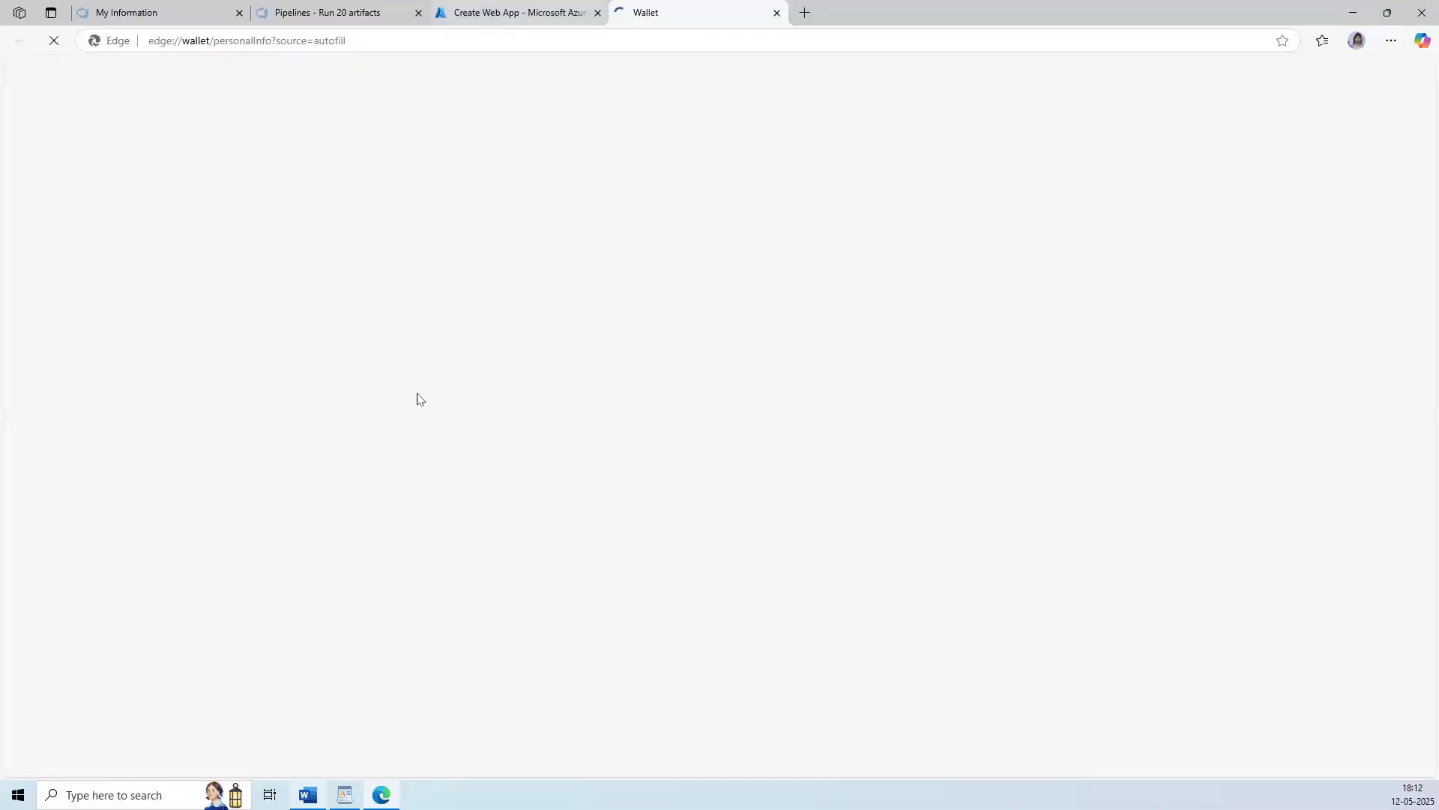
key("ctrl+shift+Tab")
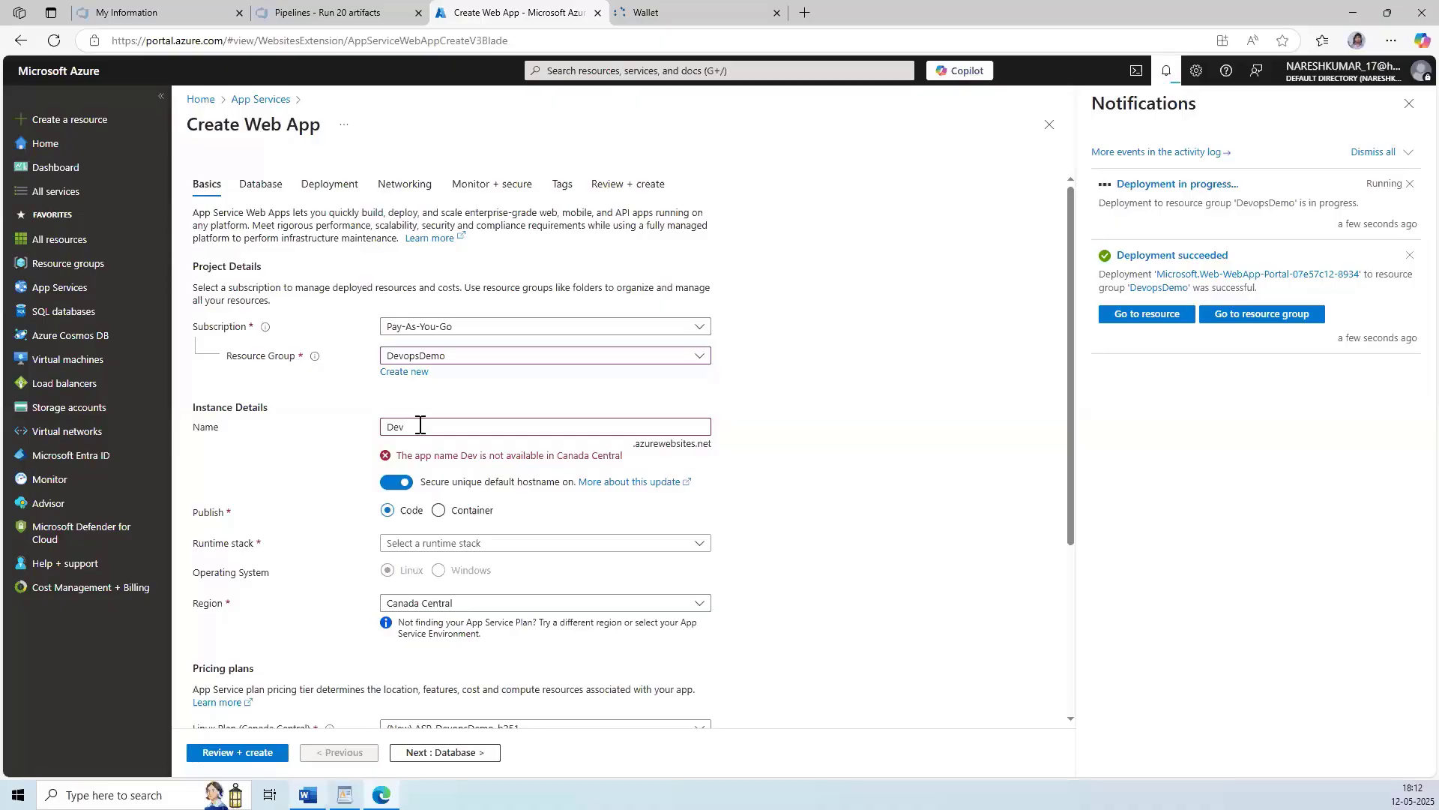
left_click(420, 425)
left_click(443, 469)
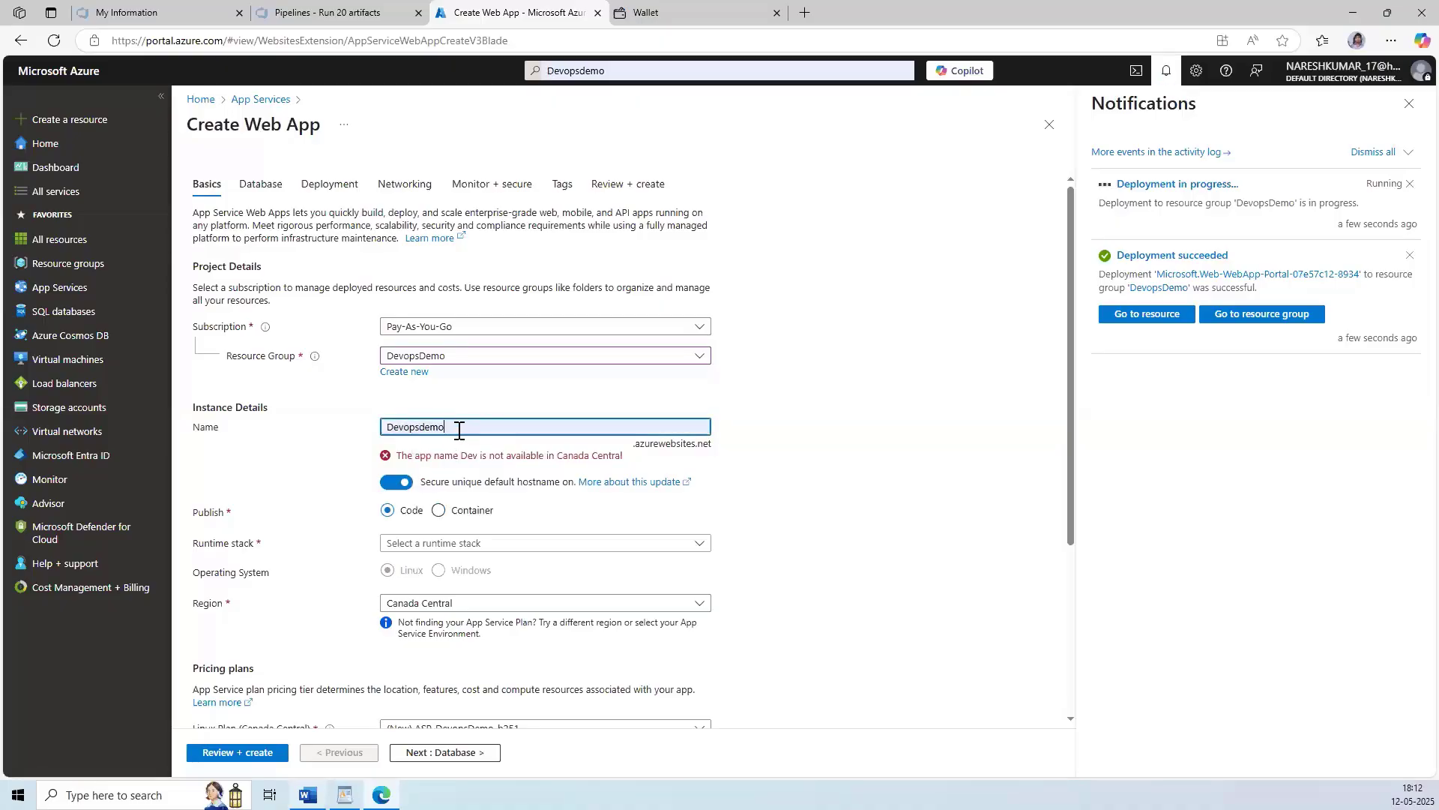
type("p")
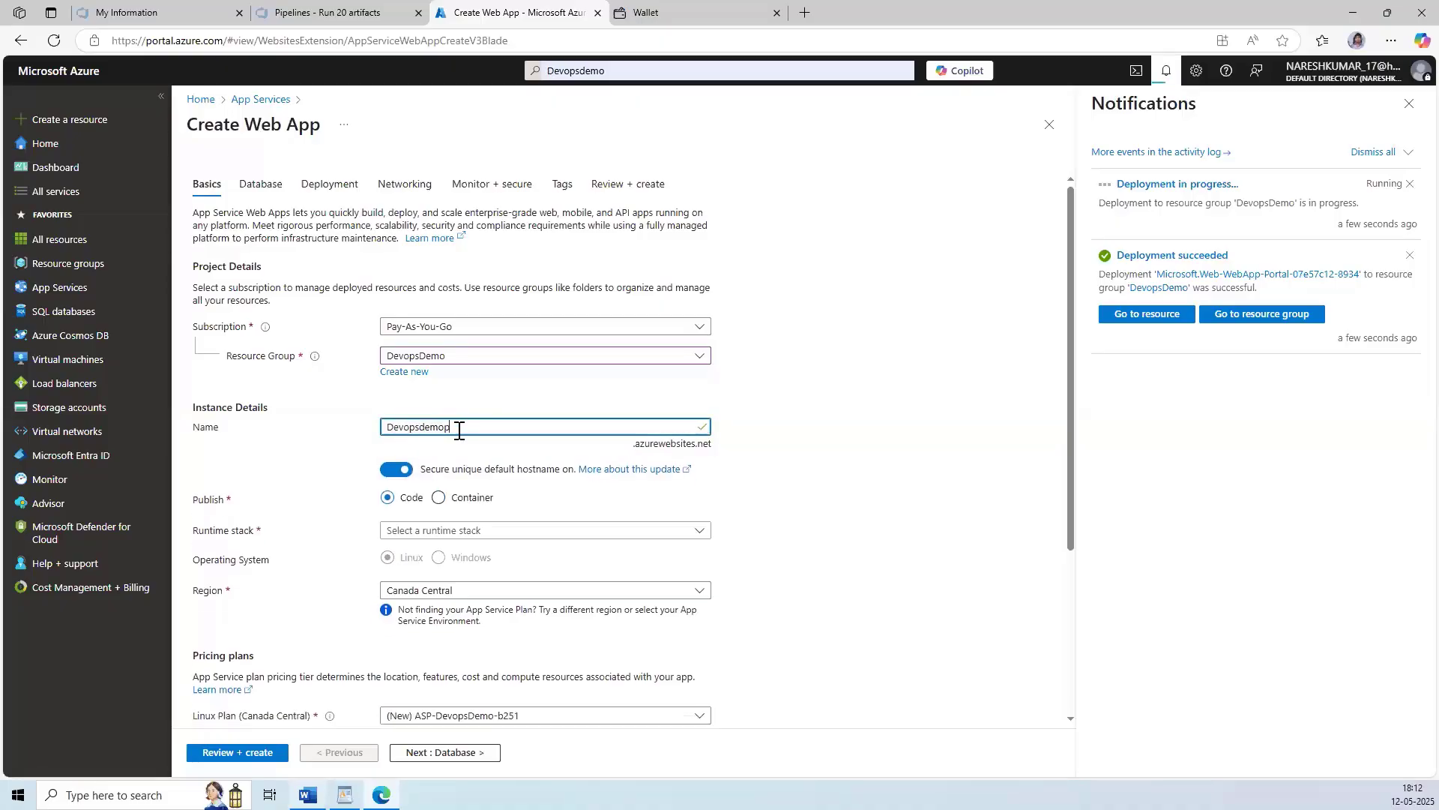
key("BackSpace")
type("PROD")
Choose .NET 9 (STS) as the runtime stack for DevopsdemoPROD.
left_click(817, 491)
scroll(839, 507, "down", 3)
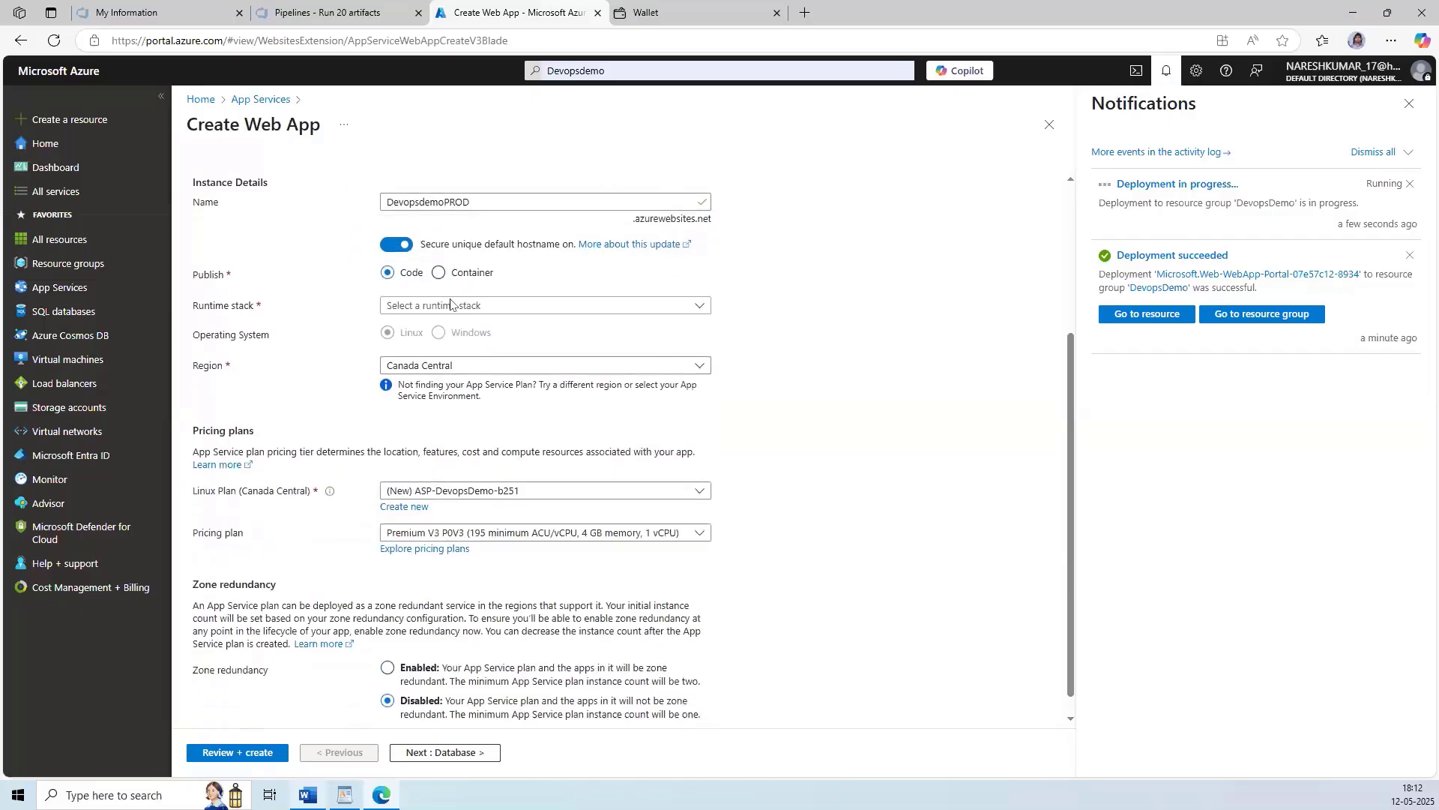
left_click(450, 305)
left_click(418, 380)
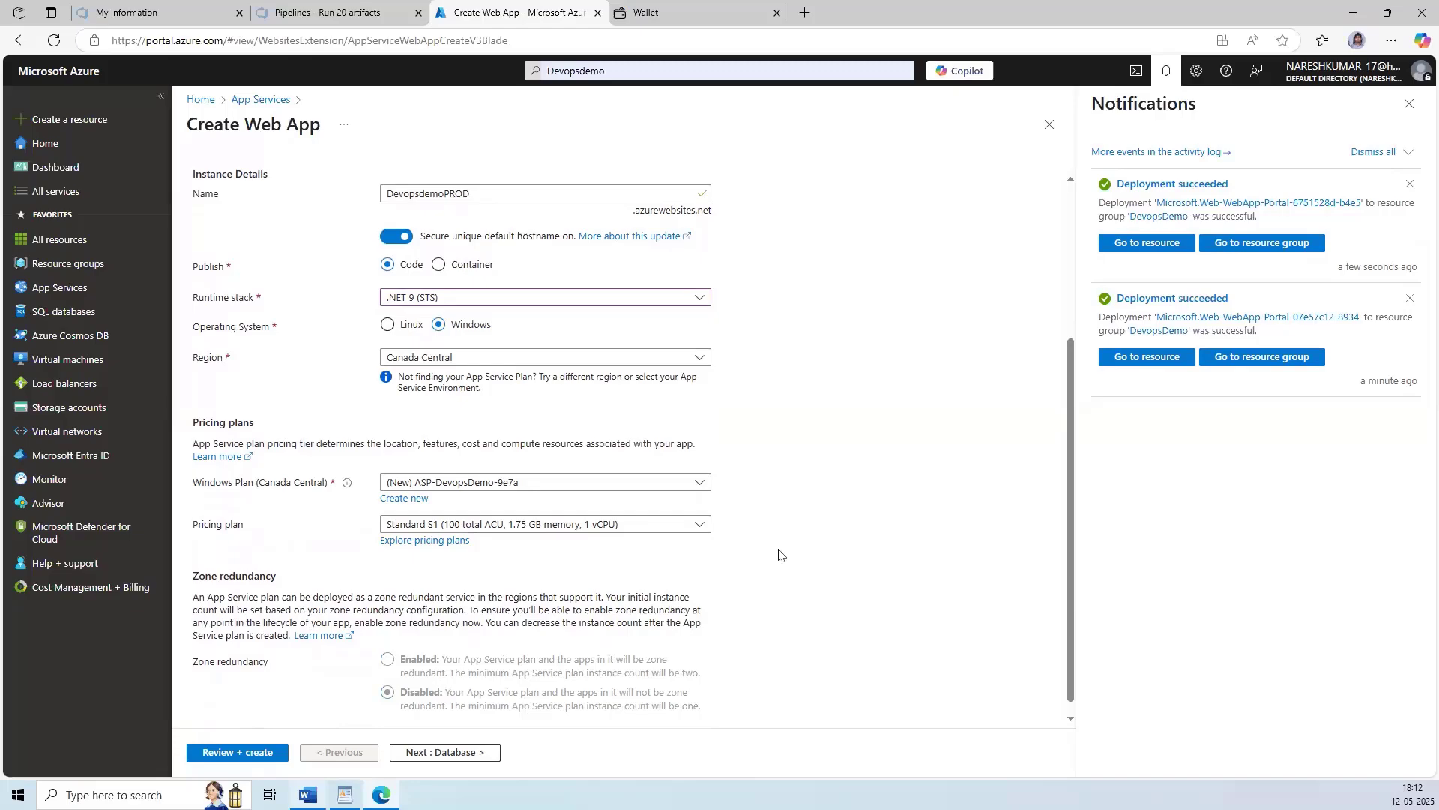
Set the DevopsdemoPROD web app's region to East Asia.
left_click(462, 487)
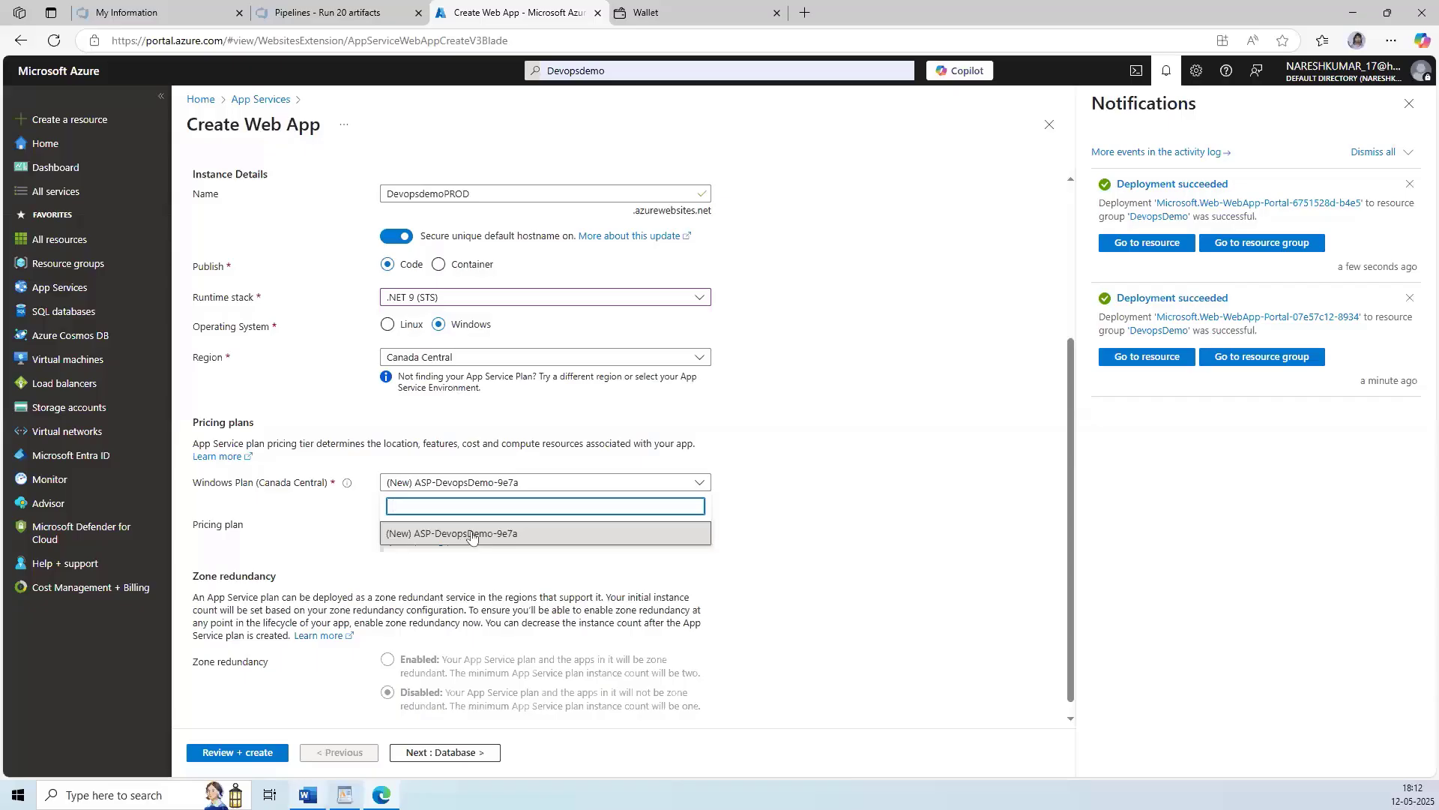
left_click(470, 534)
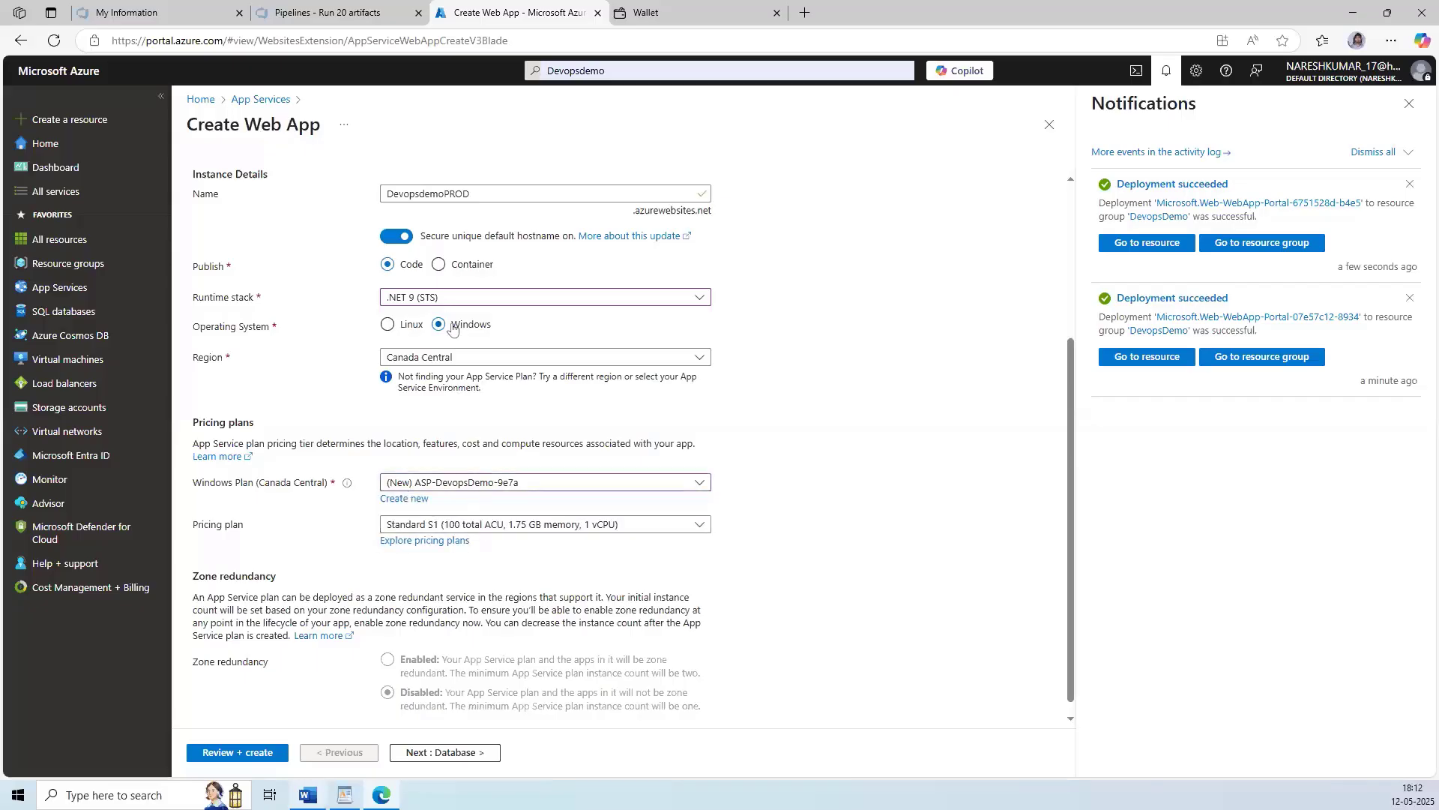
scroll(452, 330, "up", 2)
left_click(483, 507)
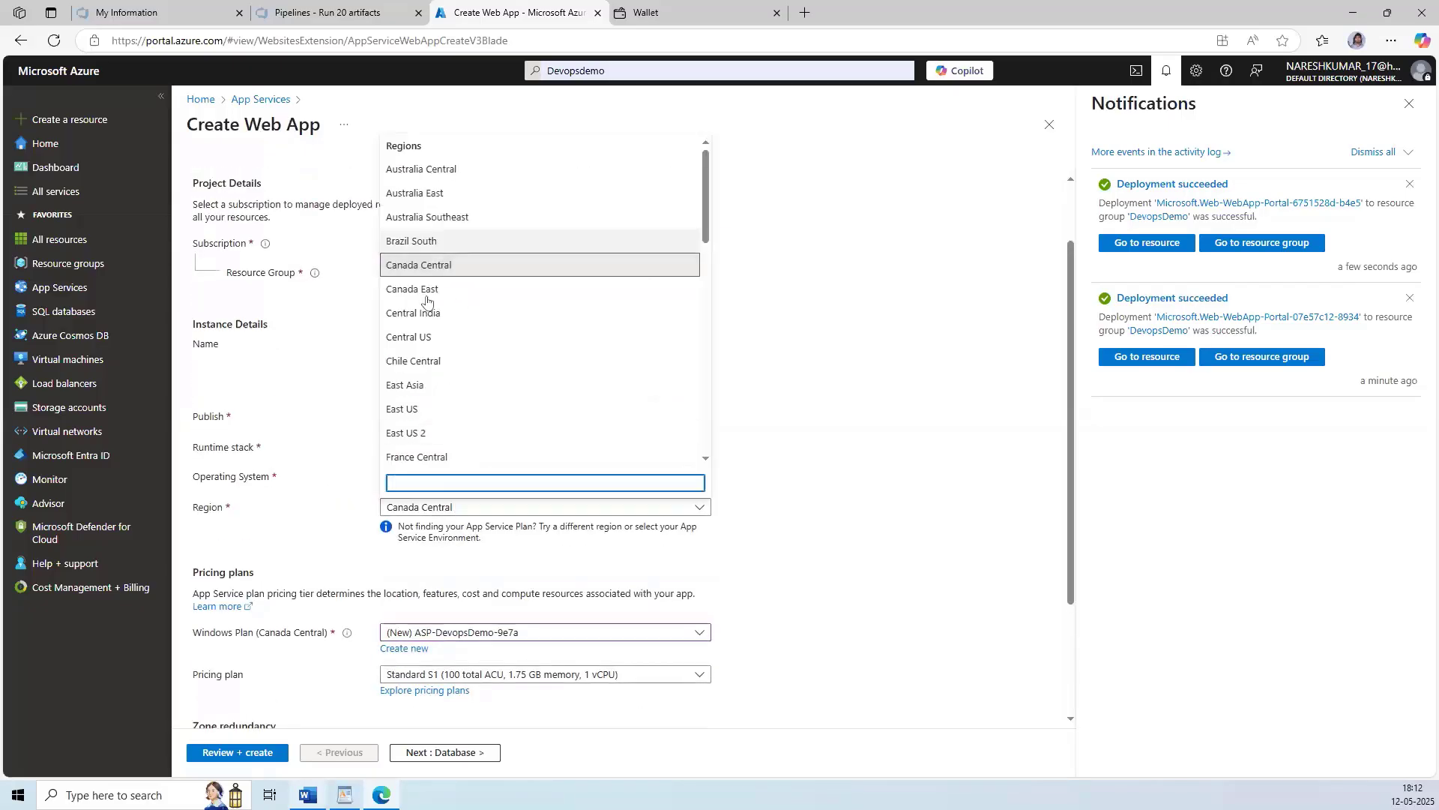
left_click(408, 385)
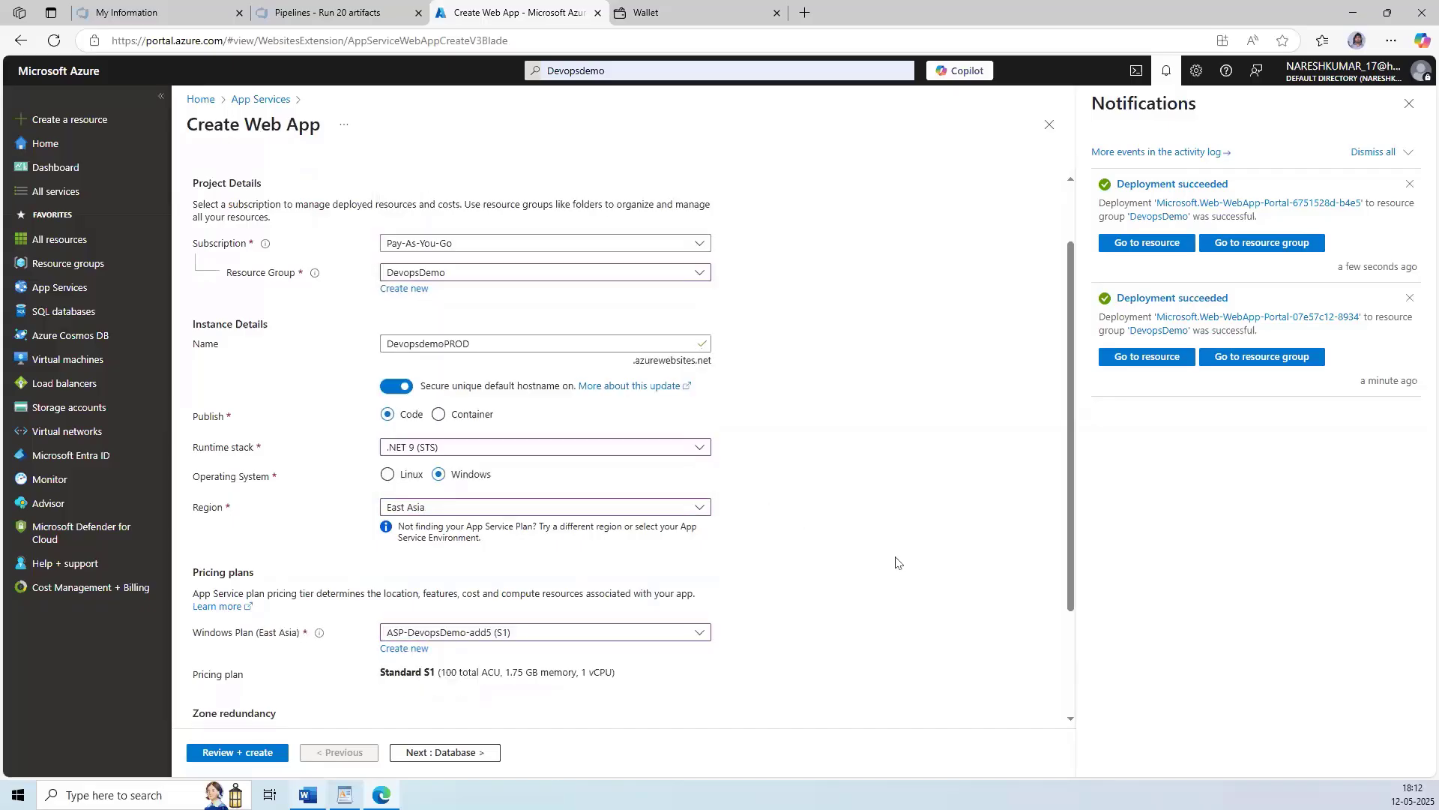
Keep the remaining basic settings of DevopsdemoPROD and disable Application Insights for it.
scroll(823, 488, "down", 2)
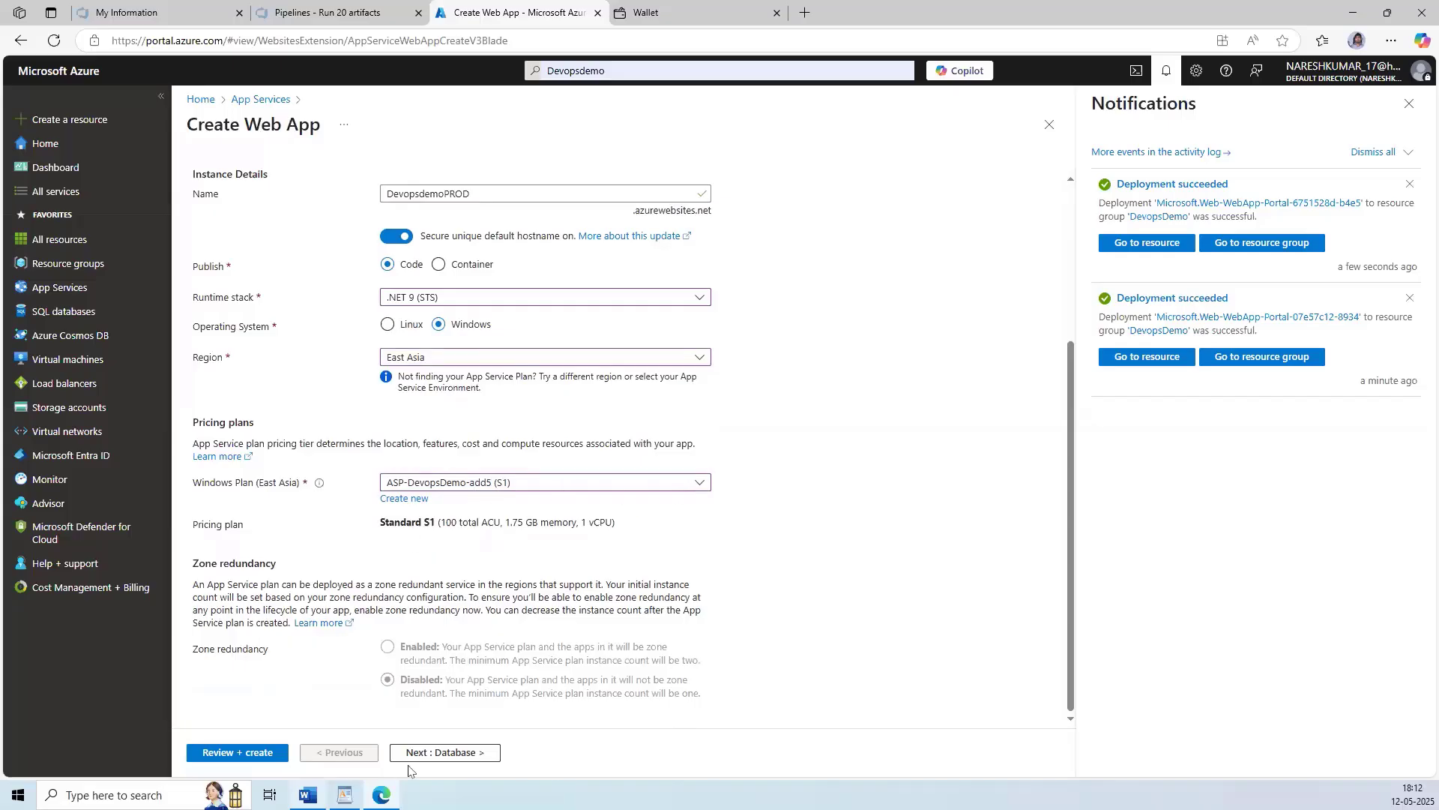
scroll(585, 322, "up", 3)
left_click(492, 184)
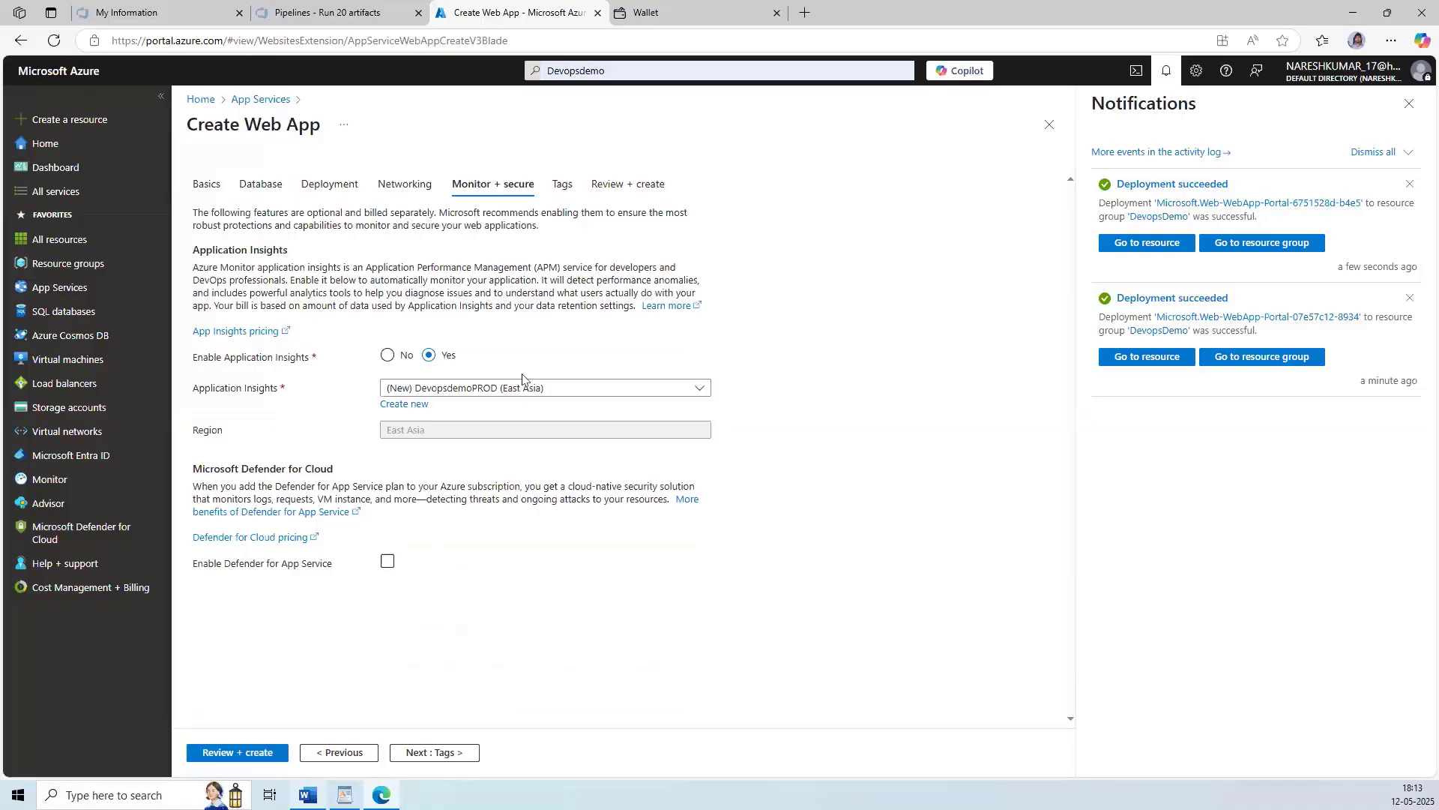
left_click(387, 355)
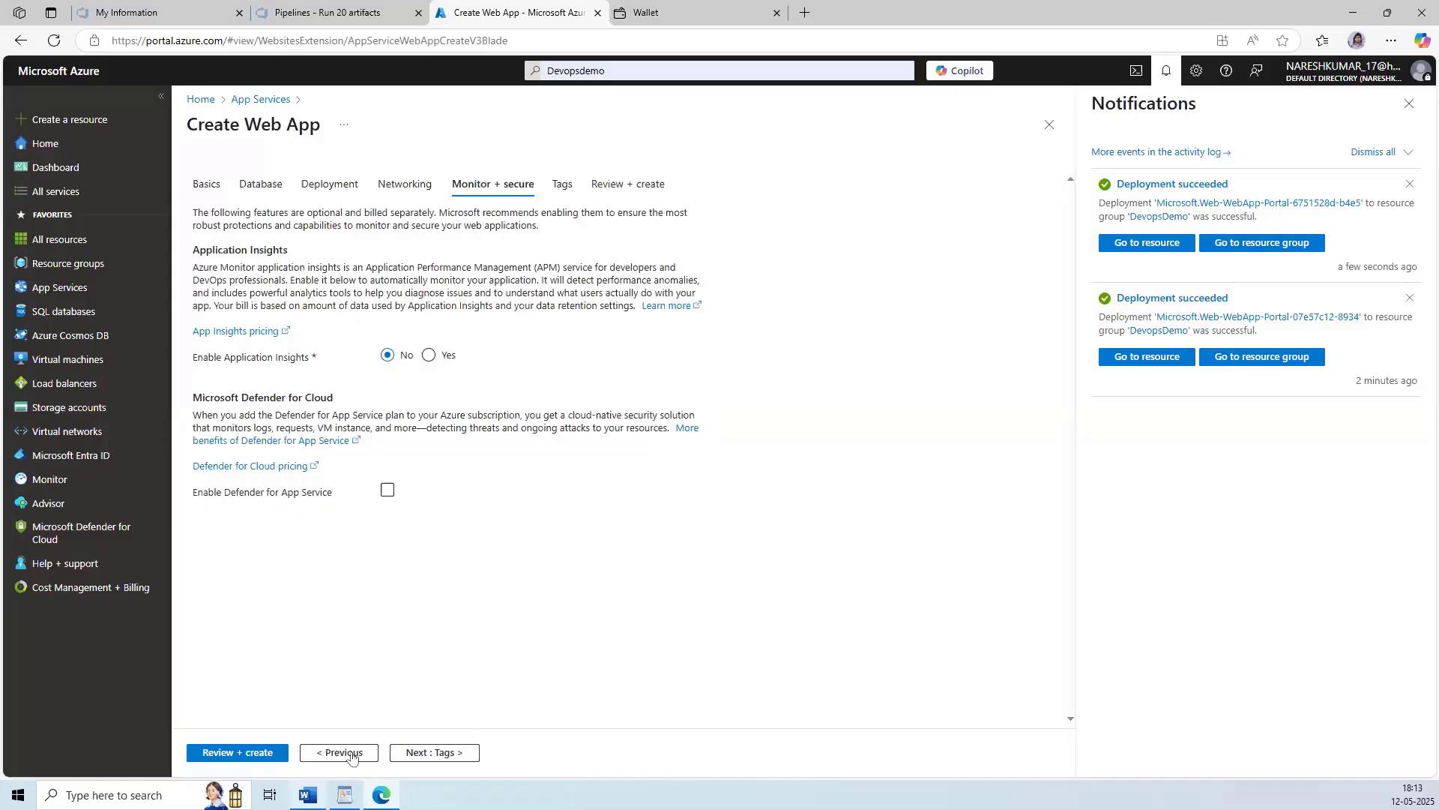
Review the configuration summary and create the DevopsdemoPROD web app.
left_click(630, 186)
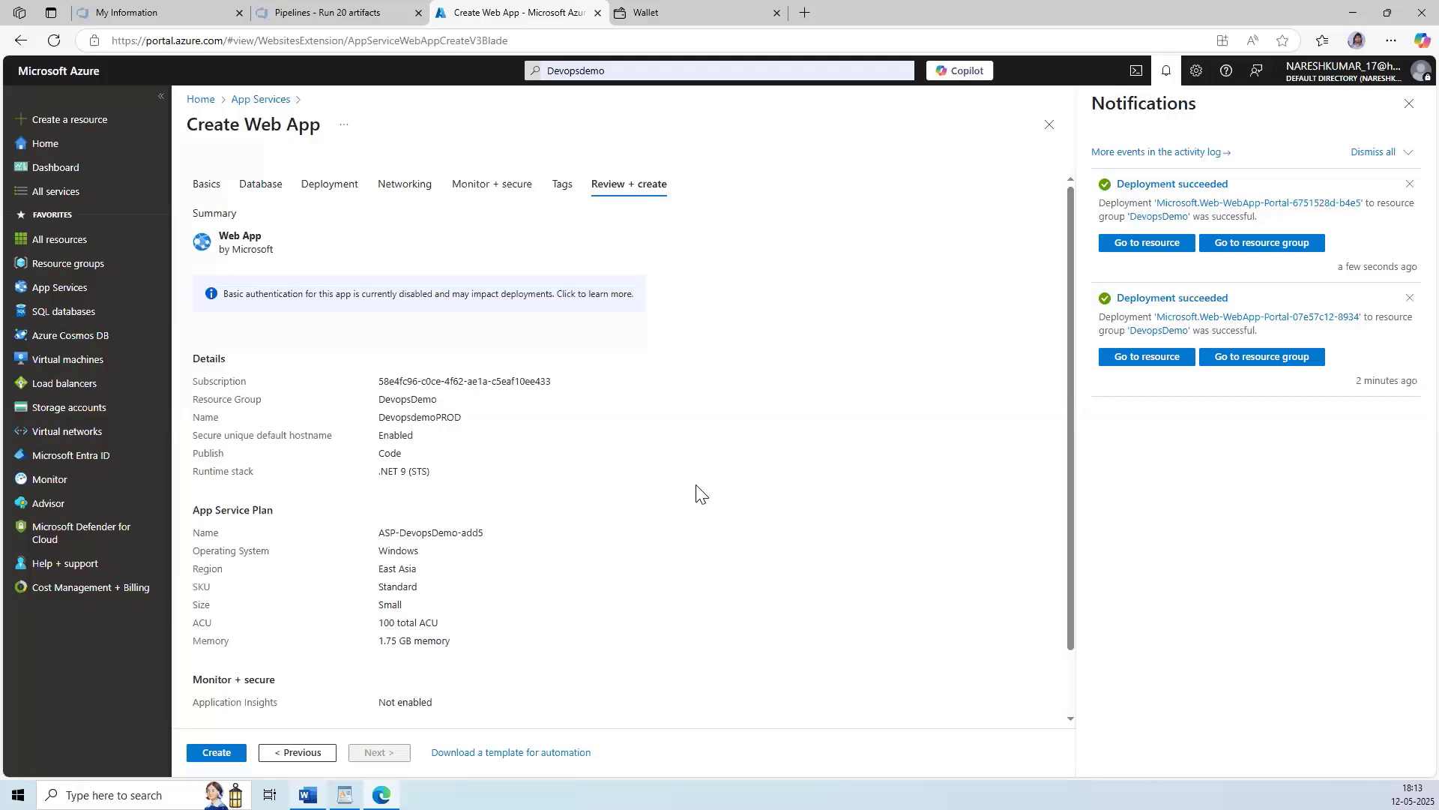
left_click(216, 752)
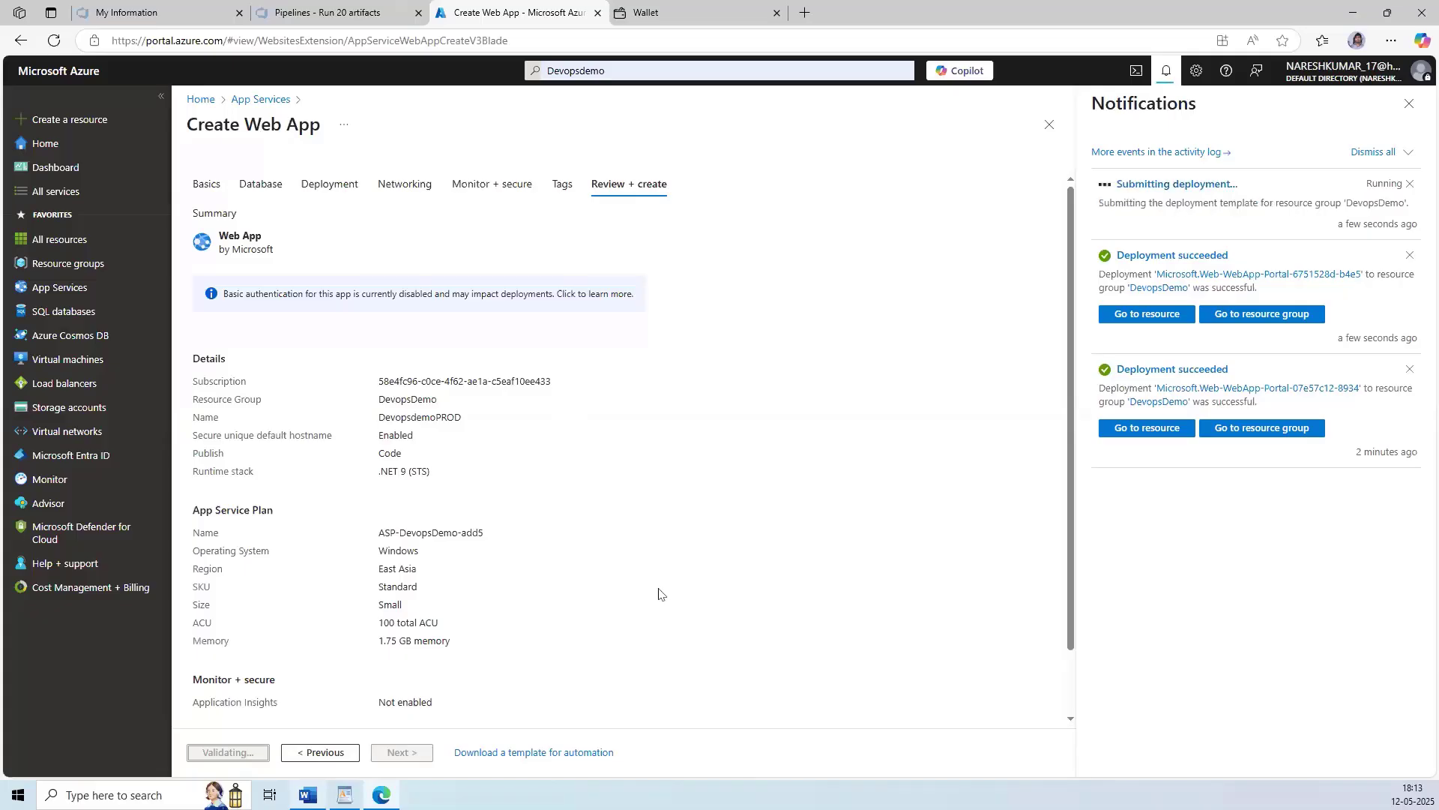
scroll(622, 630, "down", 1)
scroll(612, 650, "up", 1)
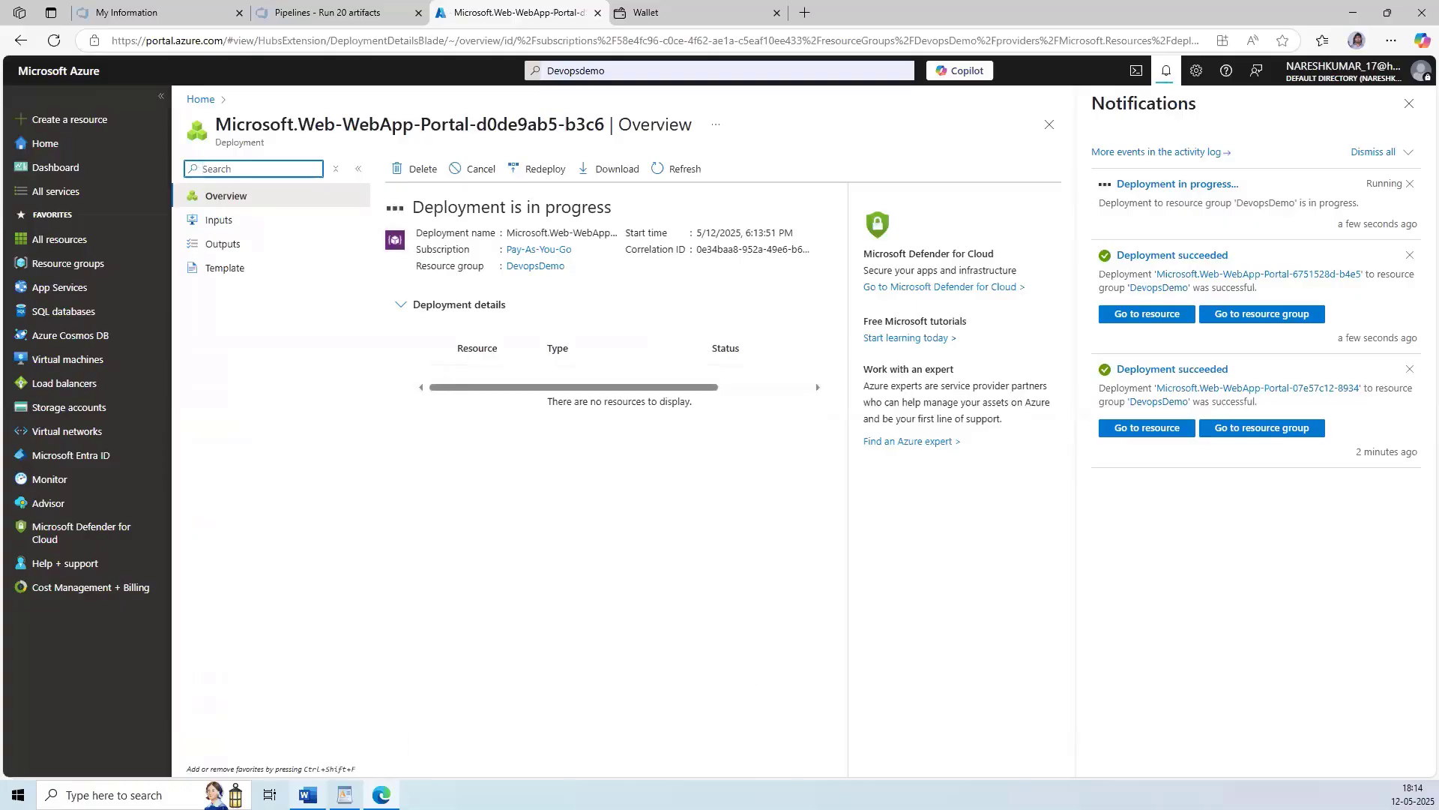
Switch to the WordPad document and examine the pipeline diagram with its Dev, QA and Prod stages.
left_click(344, 794)
scroll(775, 479, "up", 1)
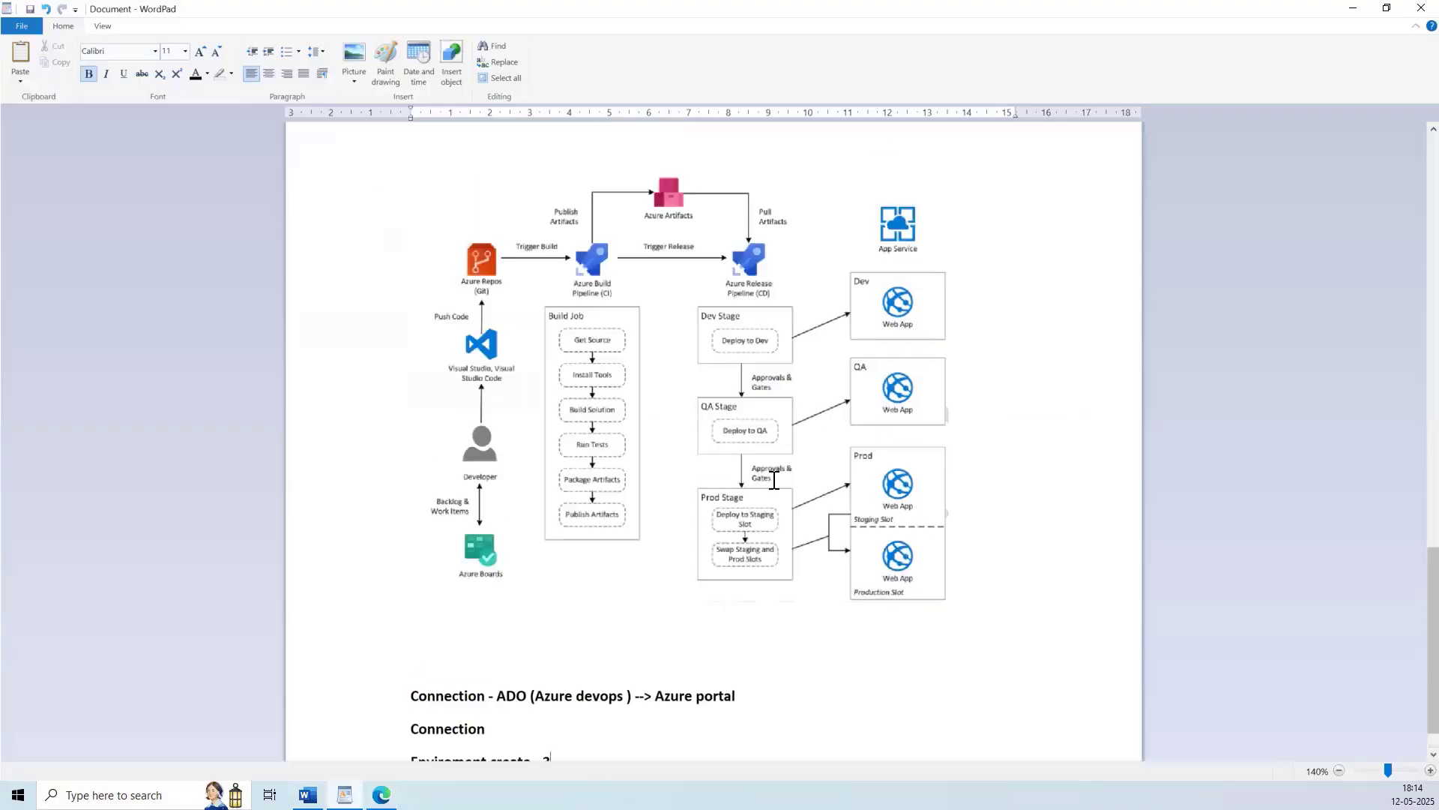
left_click(499, 353)
scroll(309, 611, "down", 1)
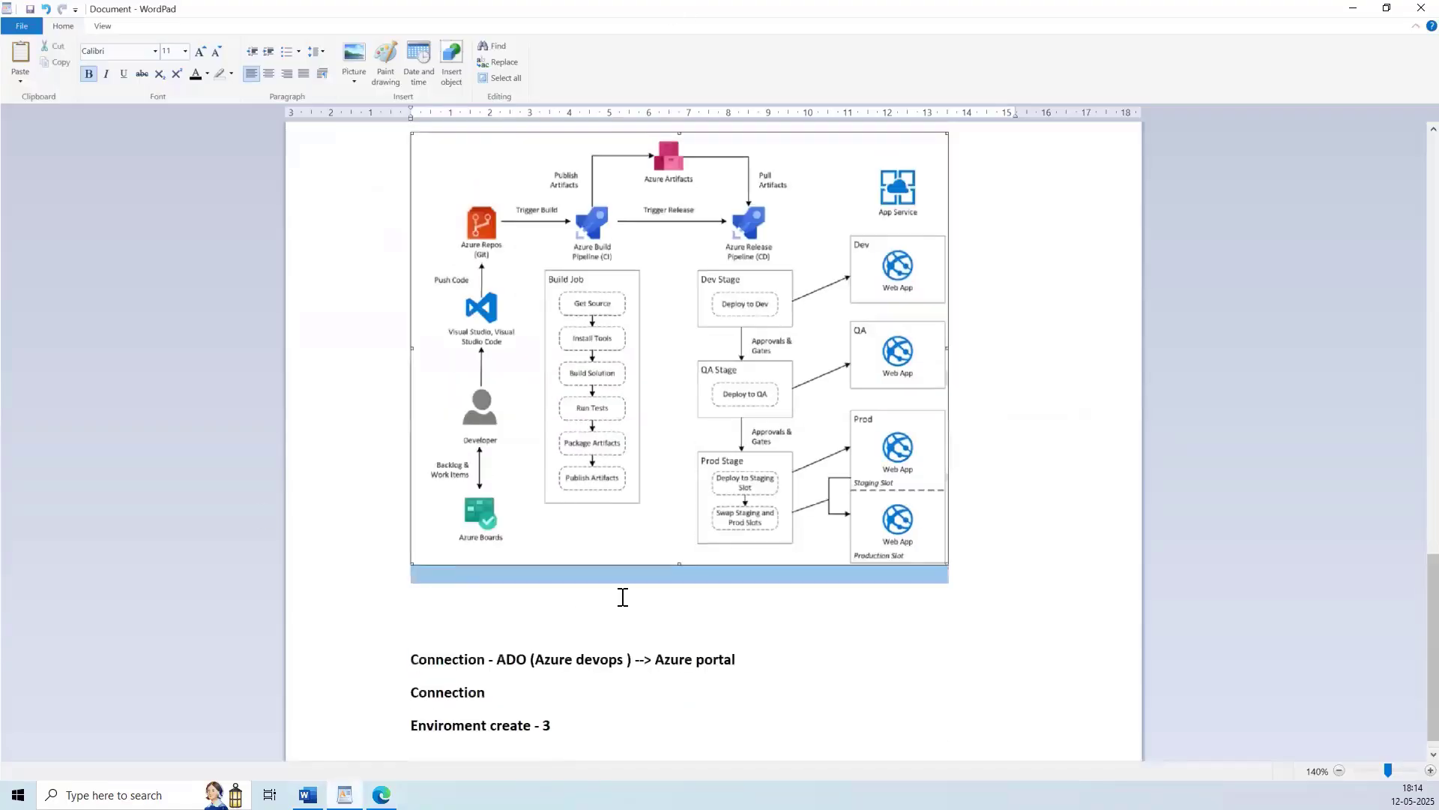
scroll(622, 596, "up", 3)
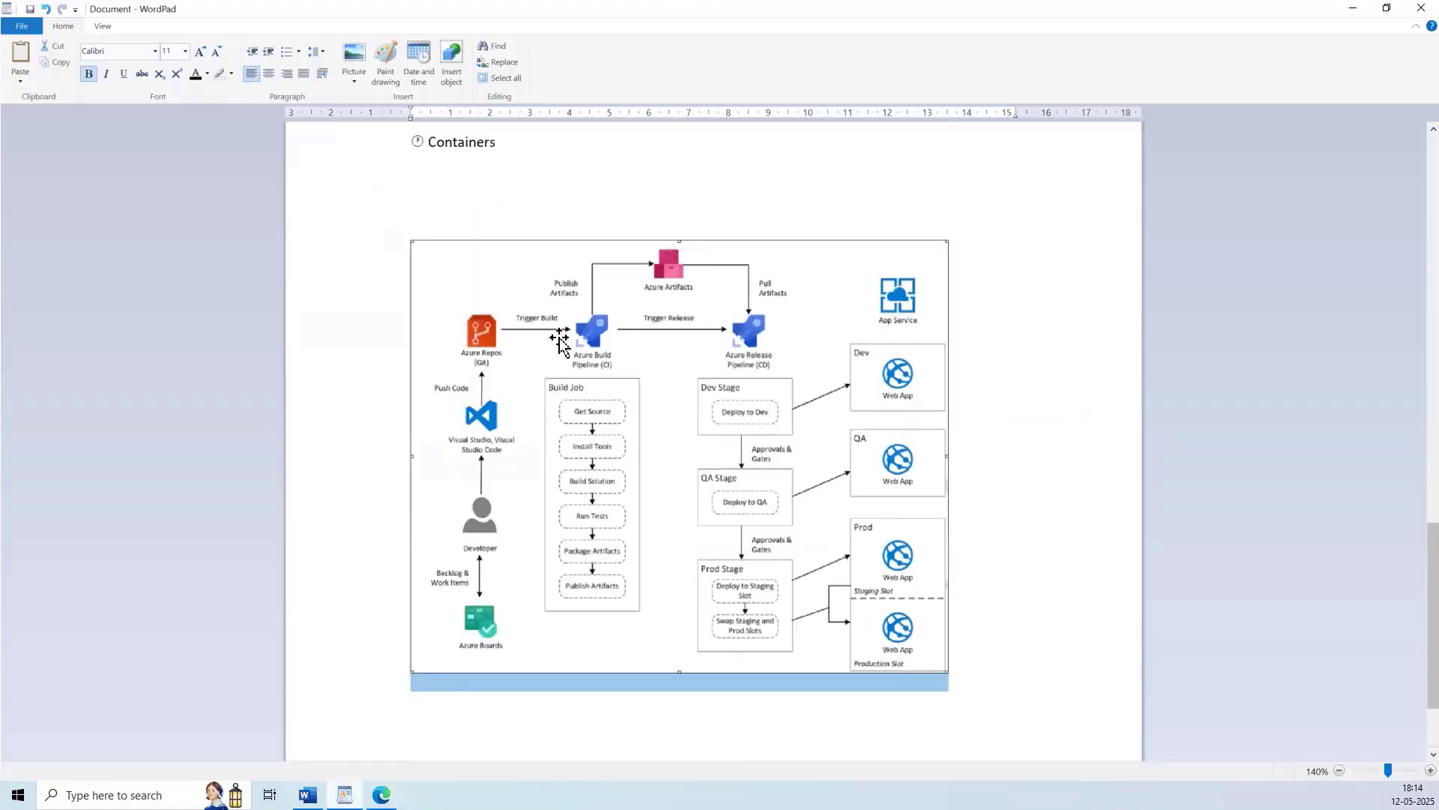
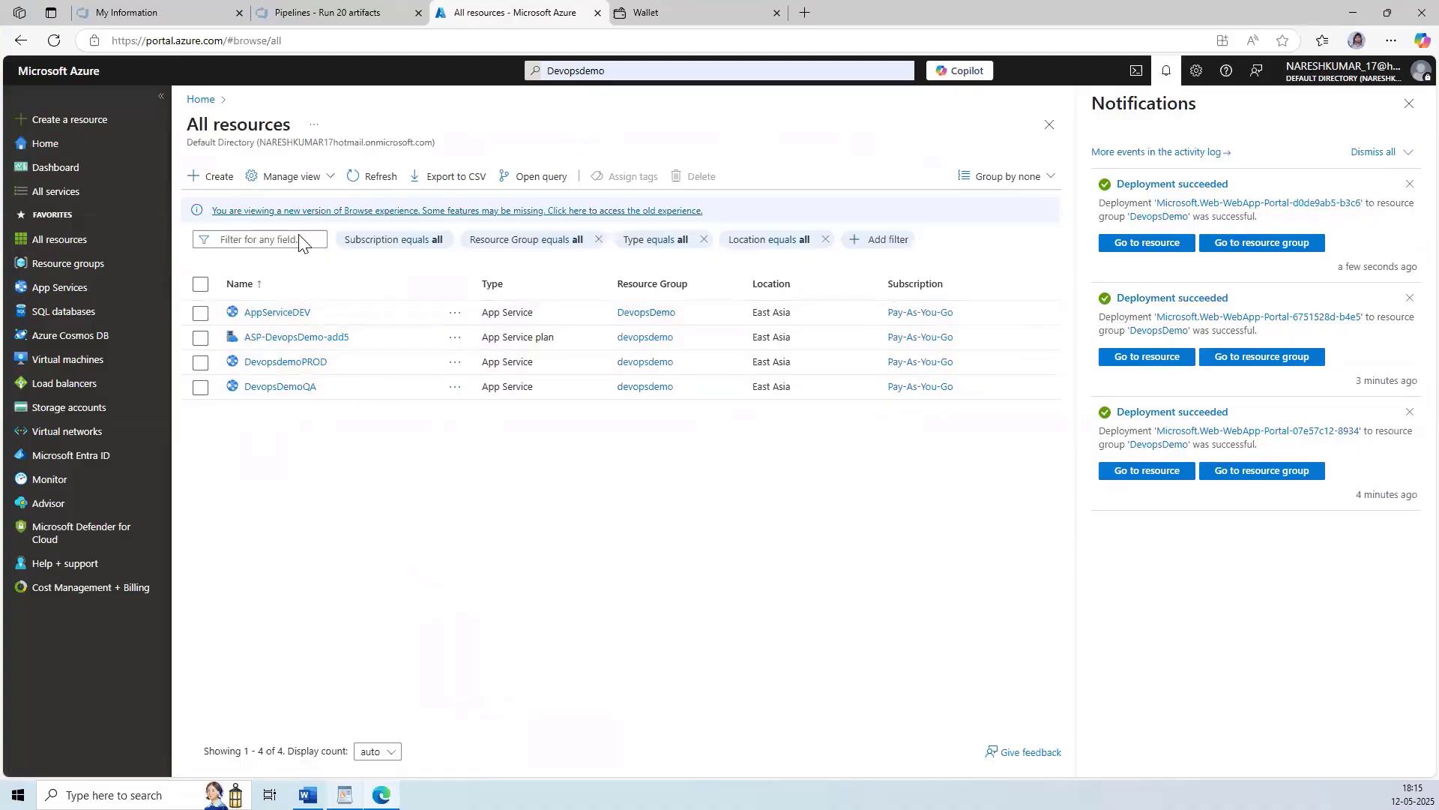
Open the AppServiceDEV web app from the DevopsDemo resource group and close the notifications.
left_click(64, 266)
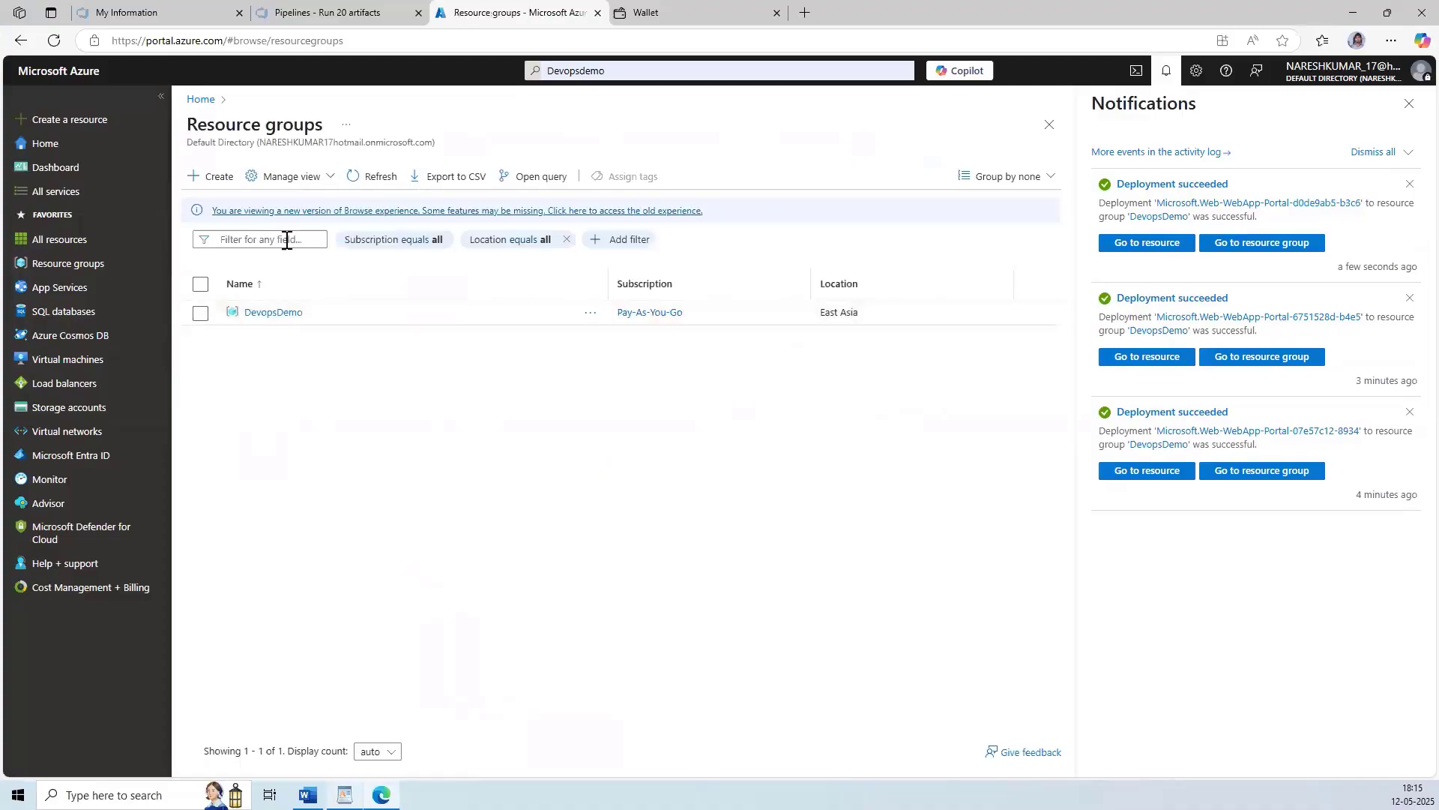
left_click(273, 314)
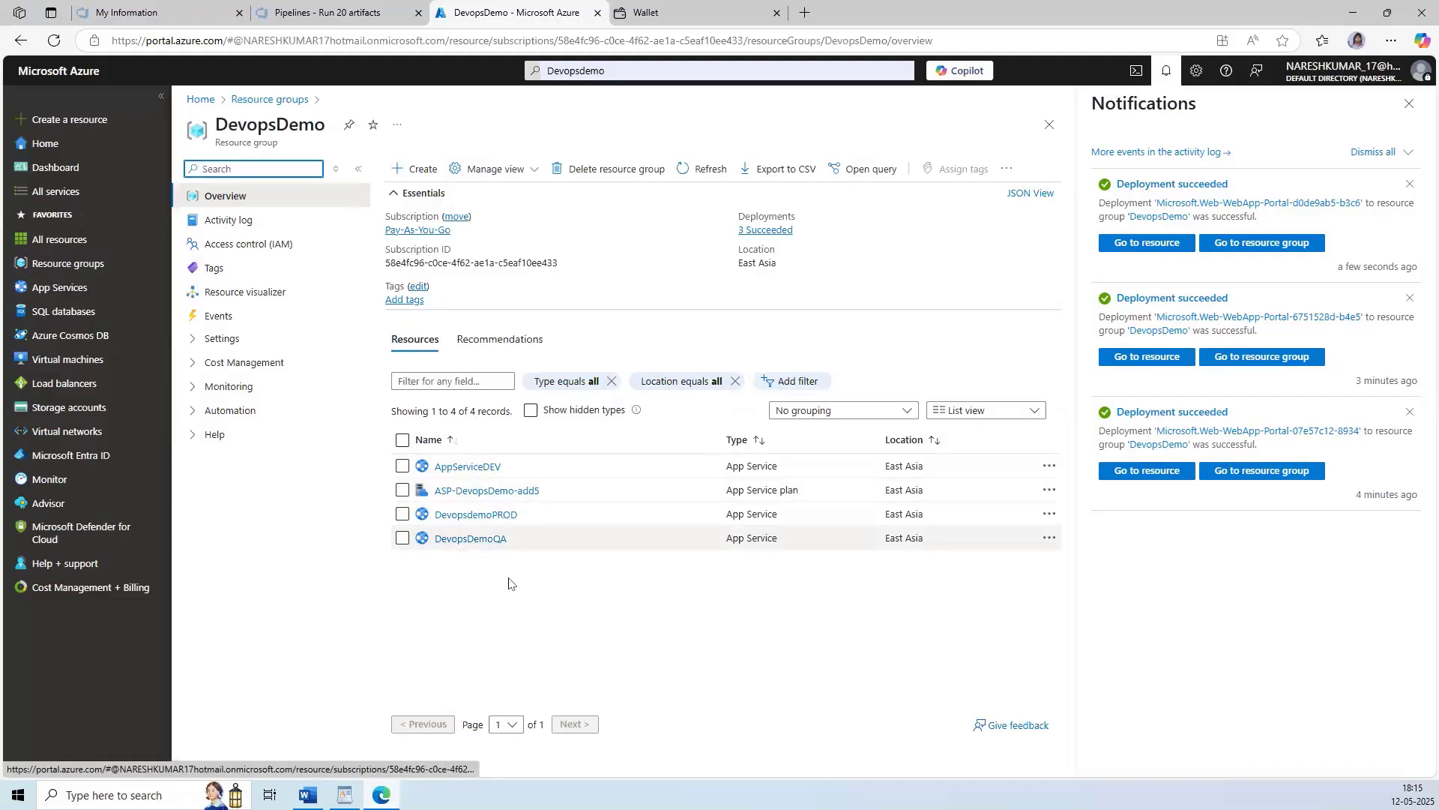
left_click(480, 466)
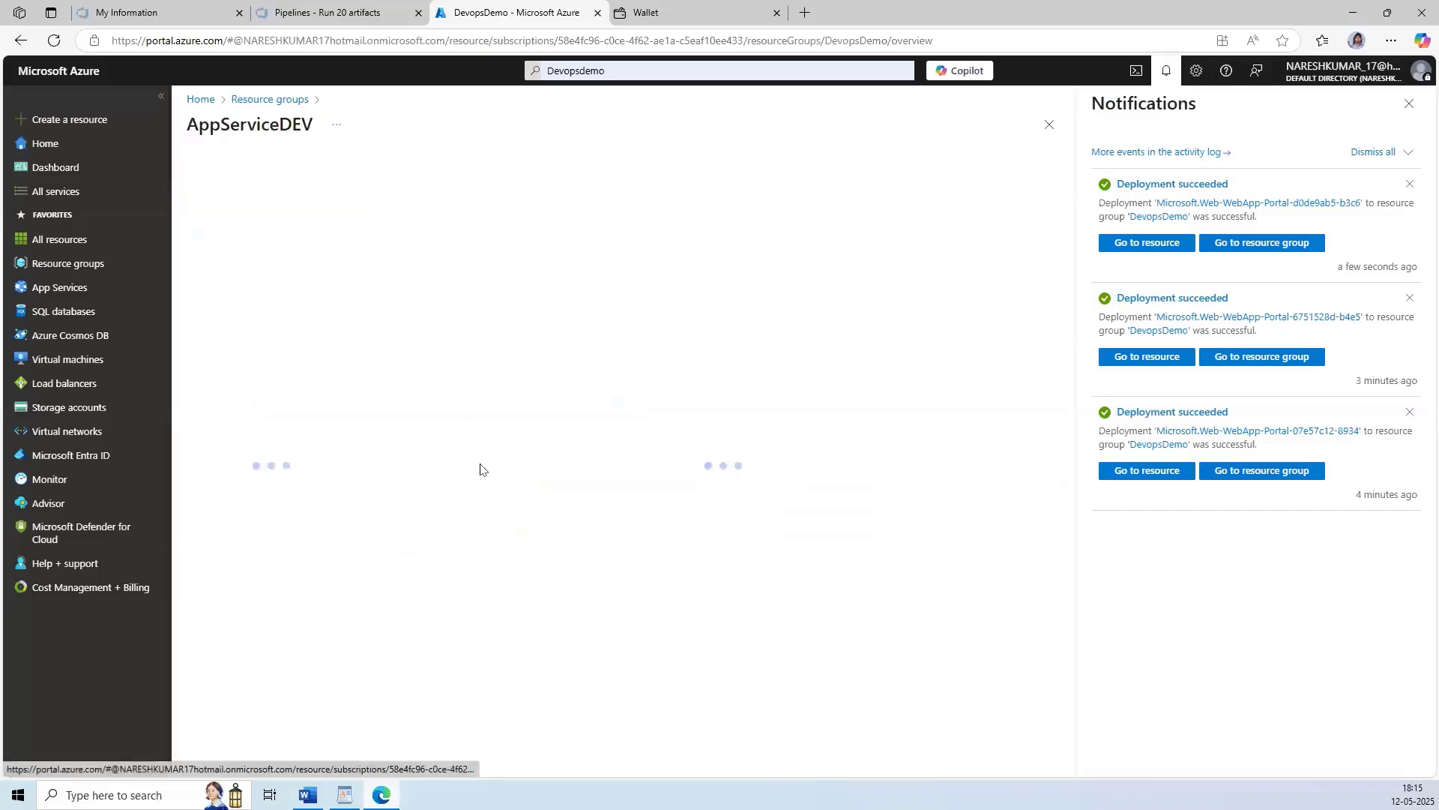
left_click(1409, 189)
left_click(1409, 103)
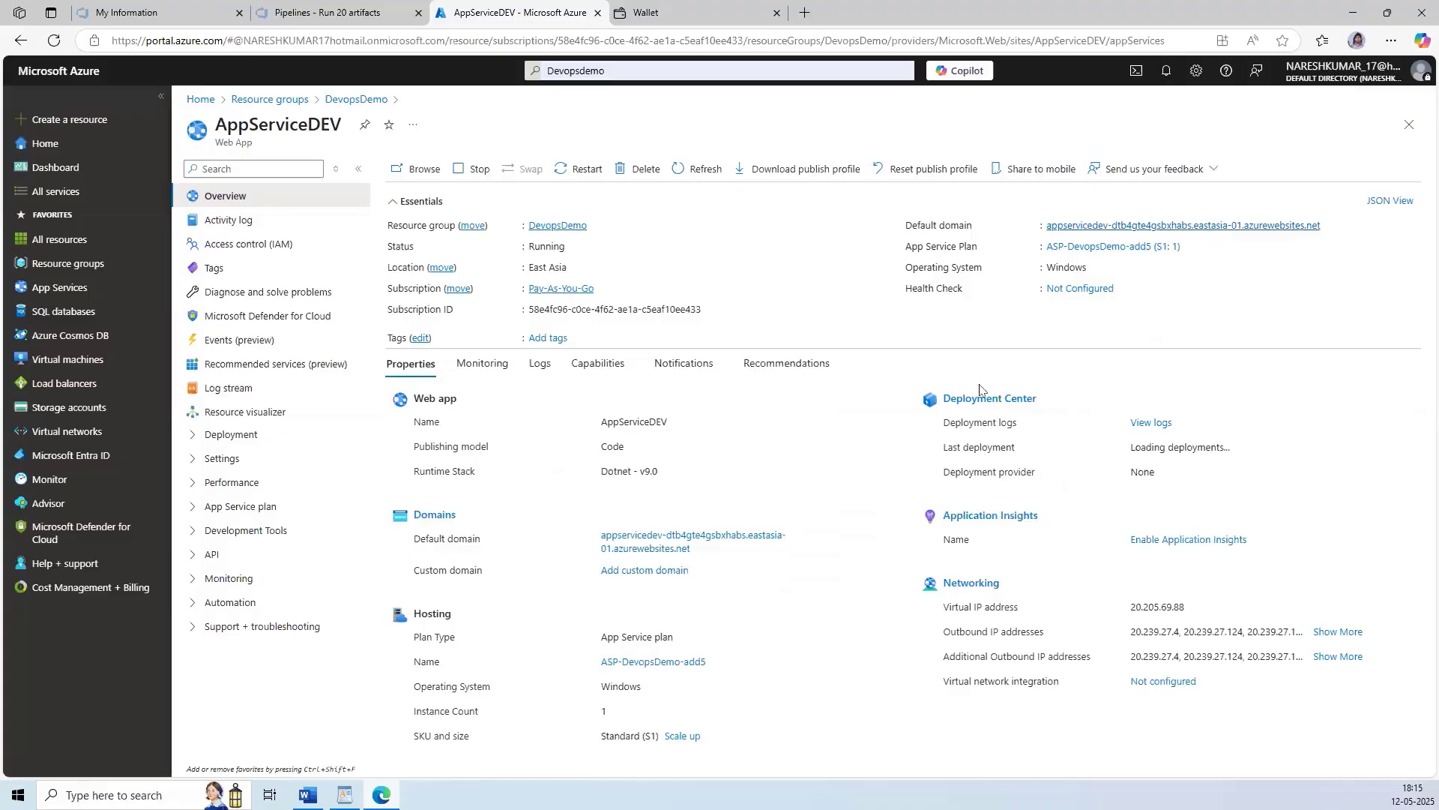
Open AppServiceDEV's default domain and examine the site's address and the heading of its landing page.
left_click(1202, 228)
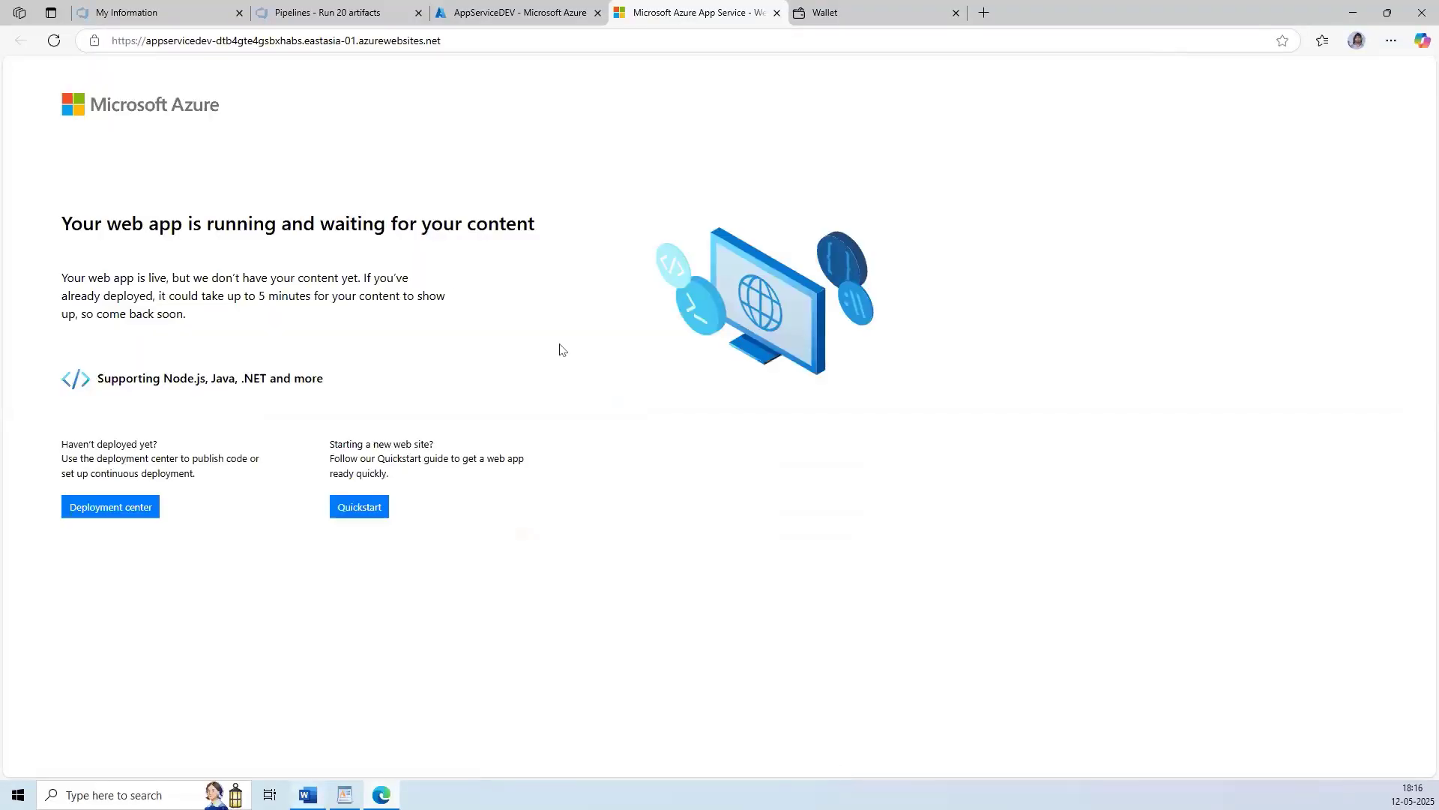
left_click_drag(149, 113, 128, 76)
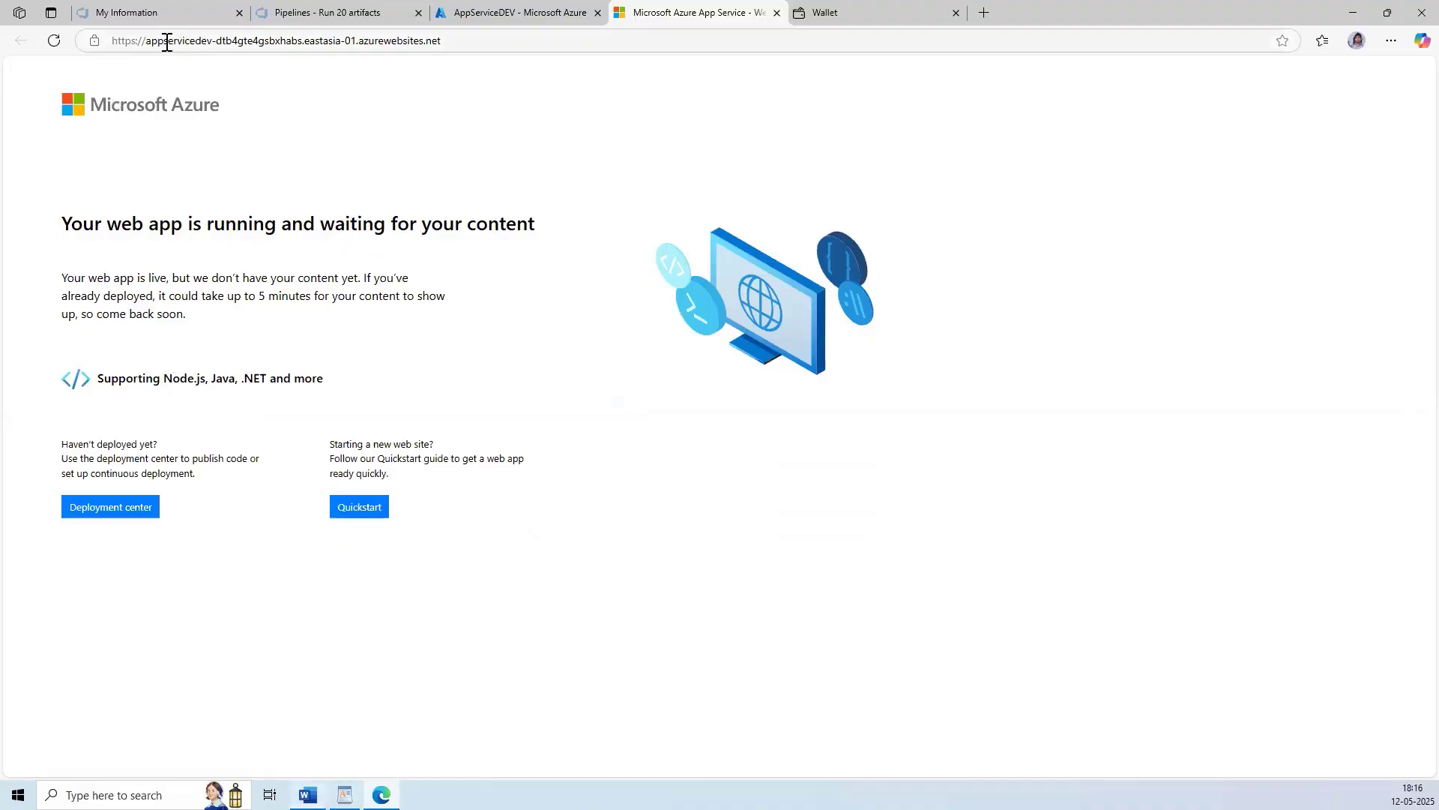
left_click_drag(166, 41, 530, 44)
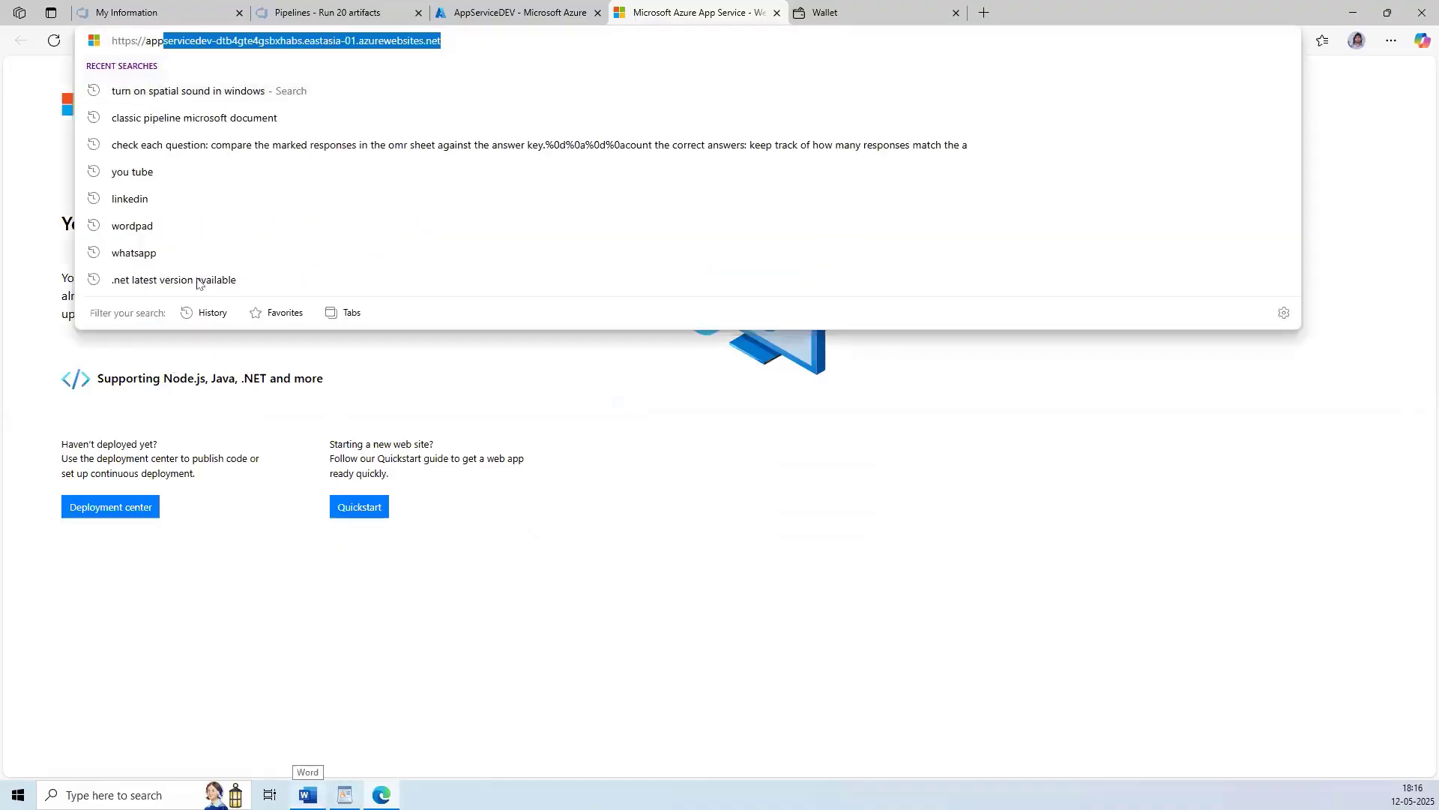
left_click(150, 349)
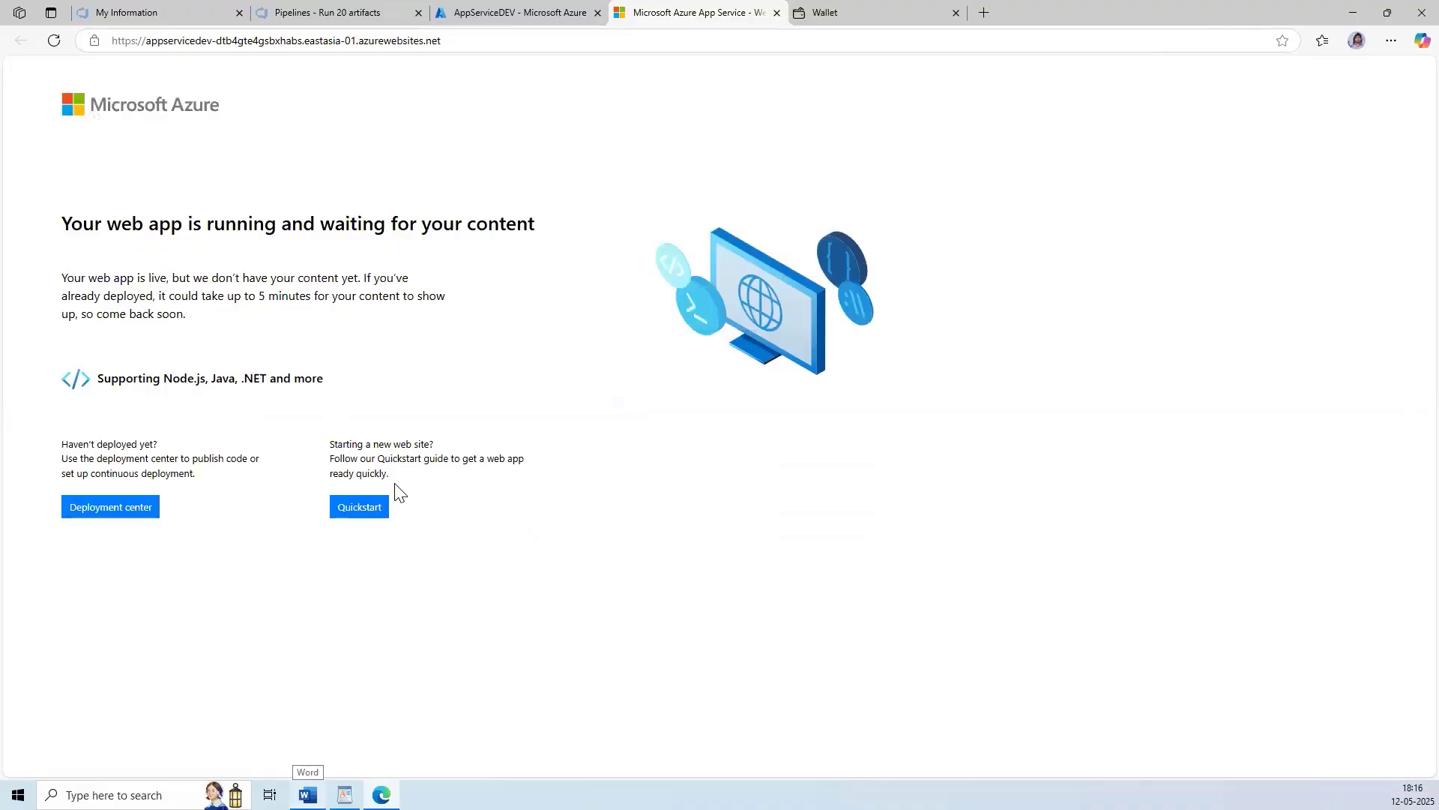
left_click_drag(84, 225, 578, 229)
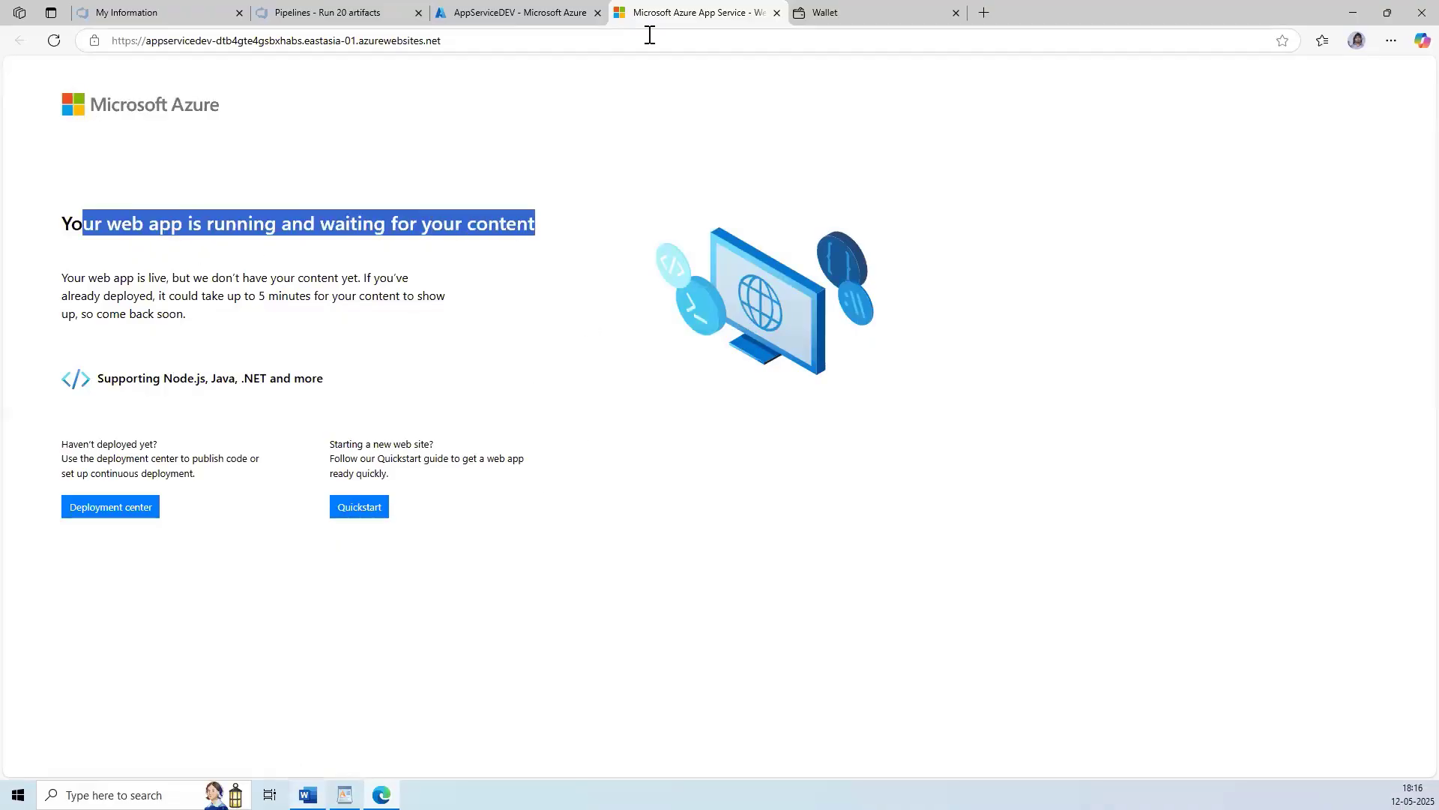
Return to the Azure portal, check AppServiceDEV's notifications and open the DevopsDemo resource group.
key("ctrl+shift+Tab")
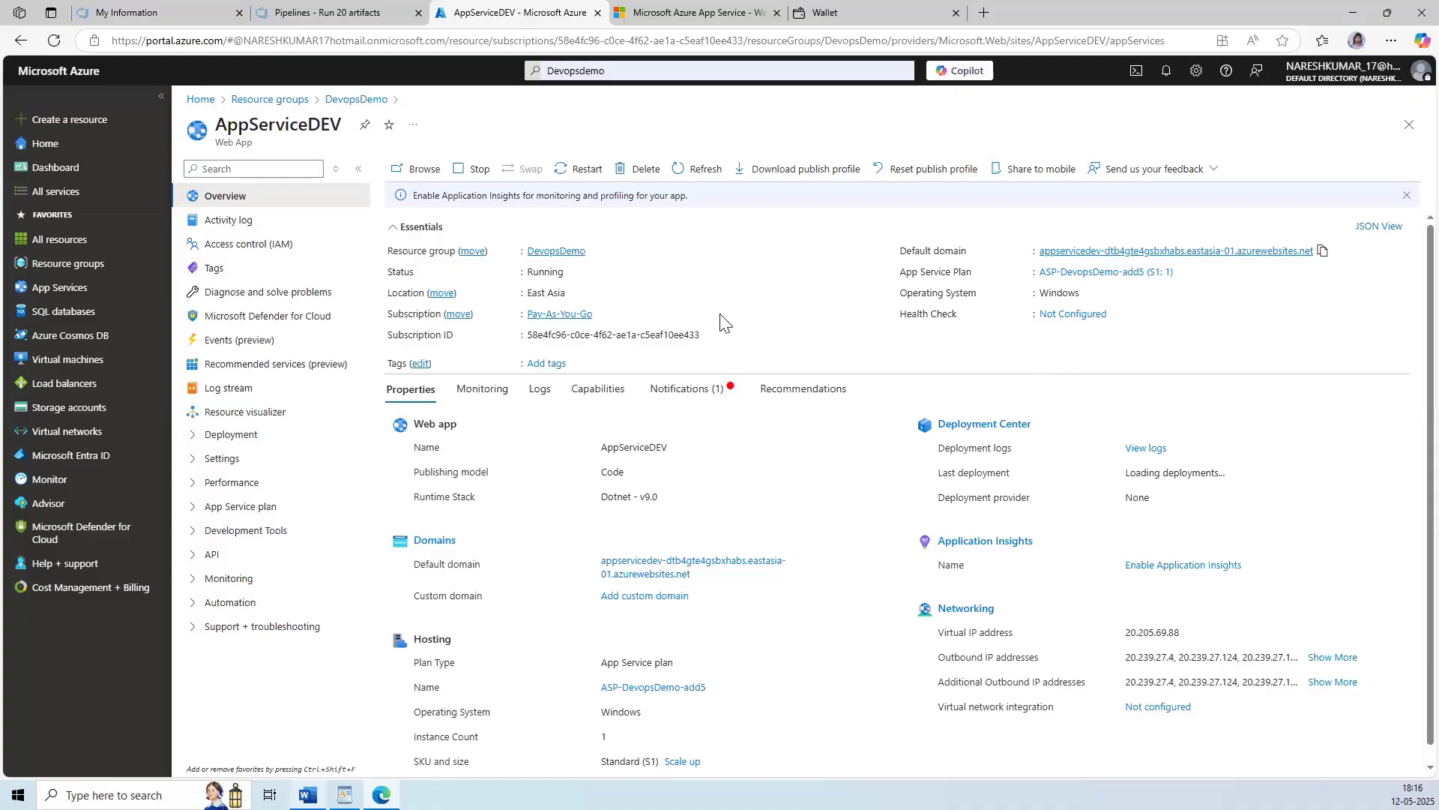
left_click(675, 393)
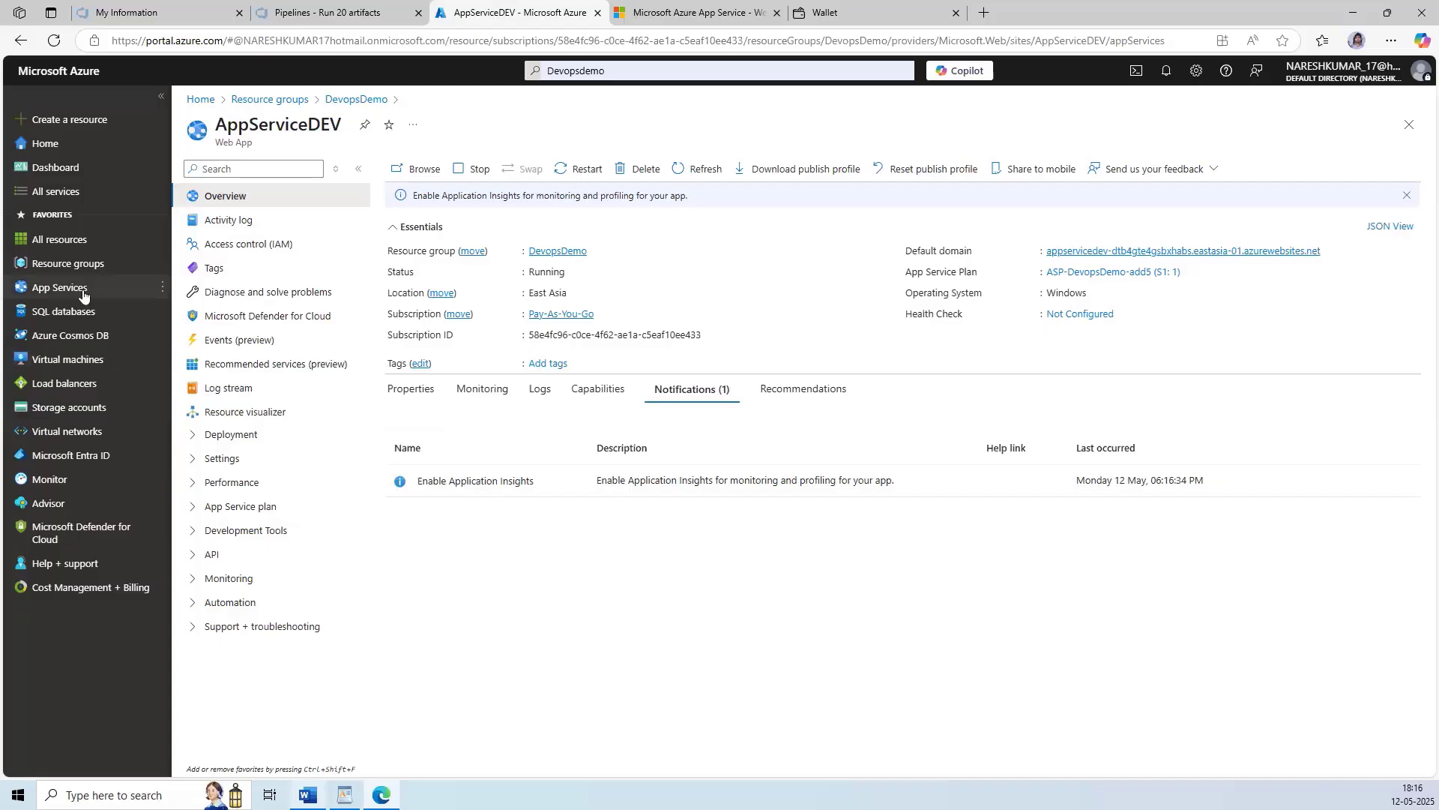
left_click(72, 264)
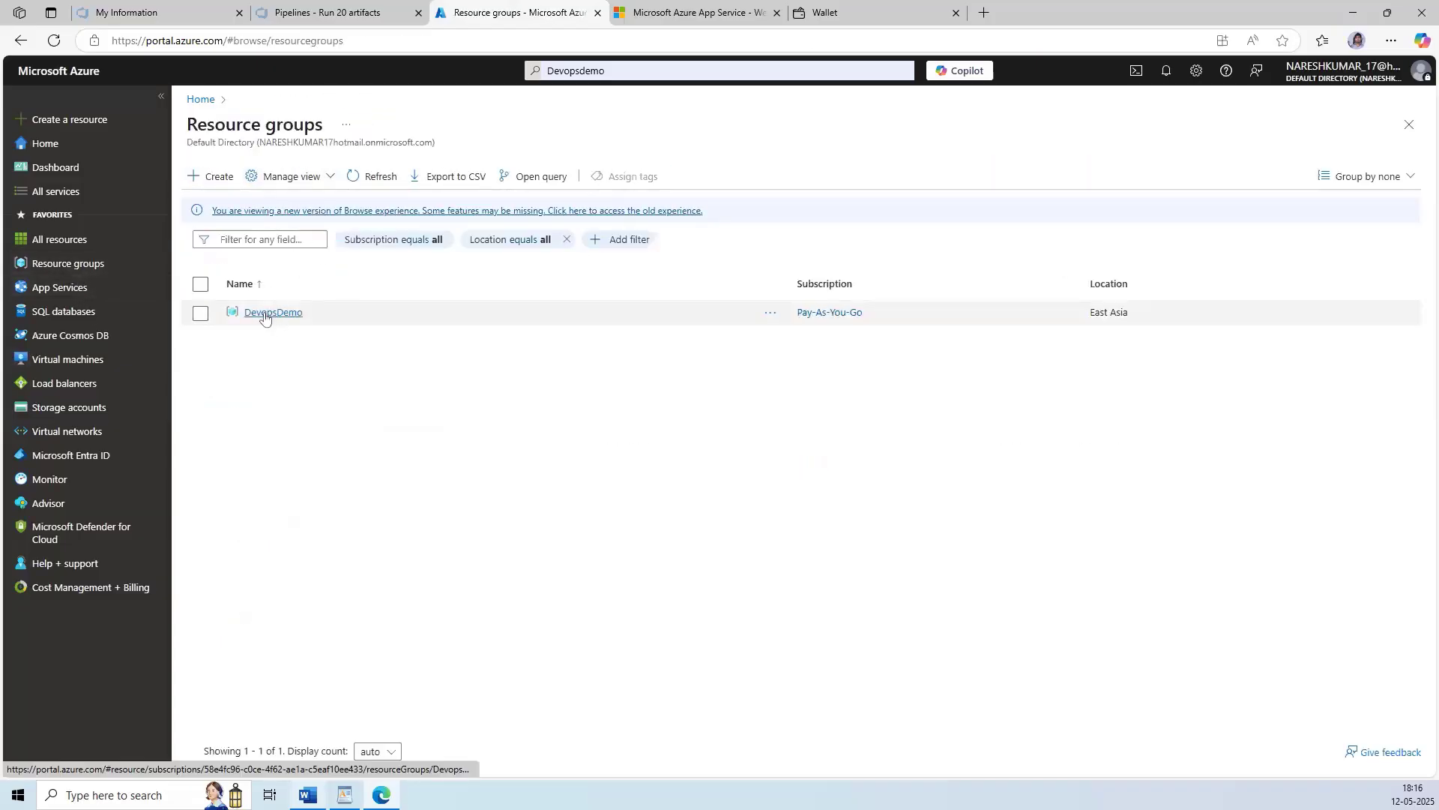
left_click(266, 312)
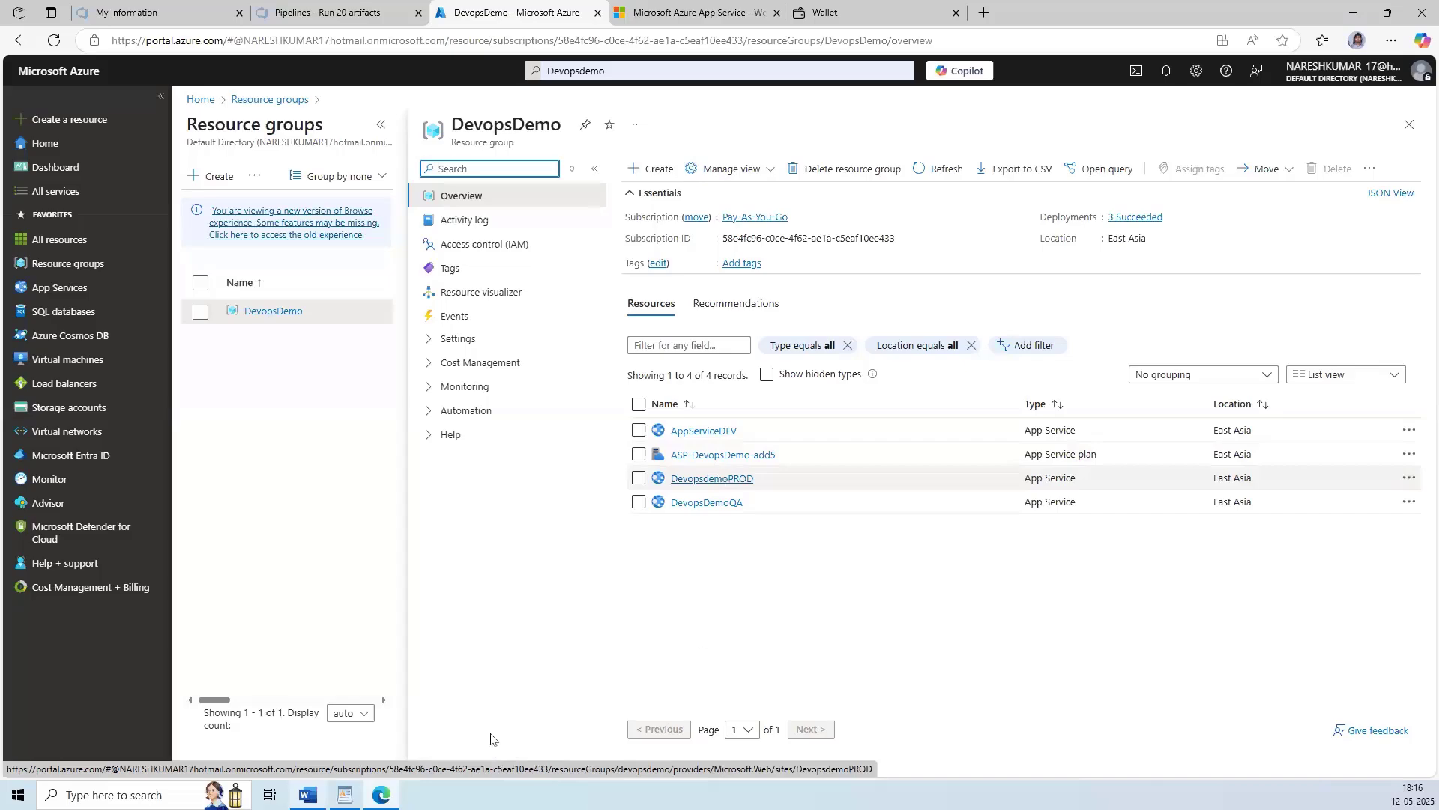
Switch to the WordPad document and examine the Prod stage with its staging and production slots in the pipeline diagram.
key("alt+Tab")
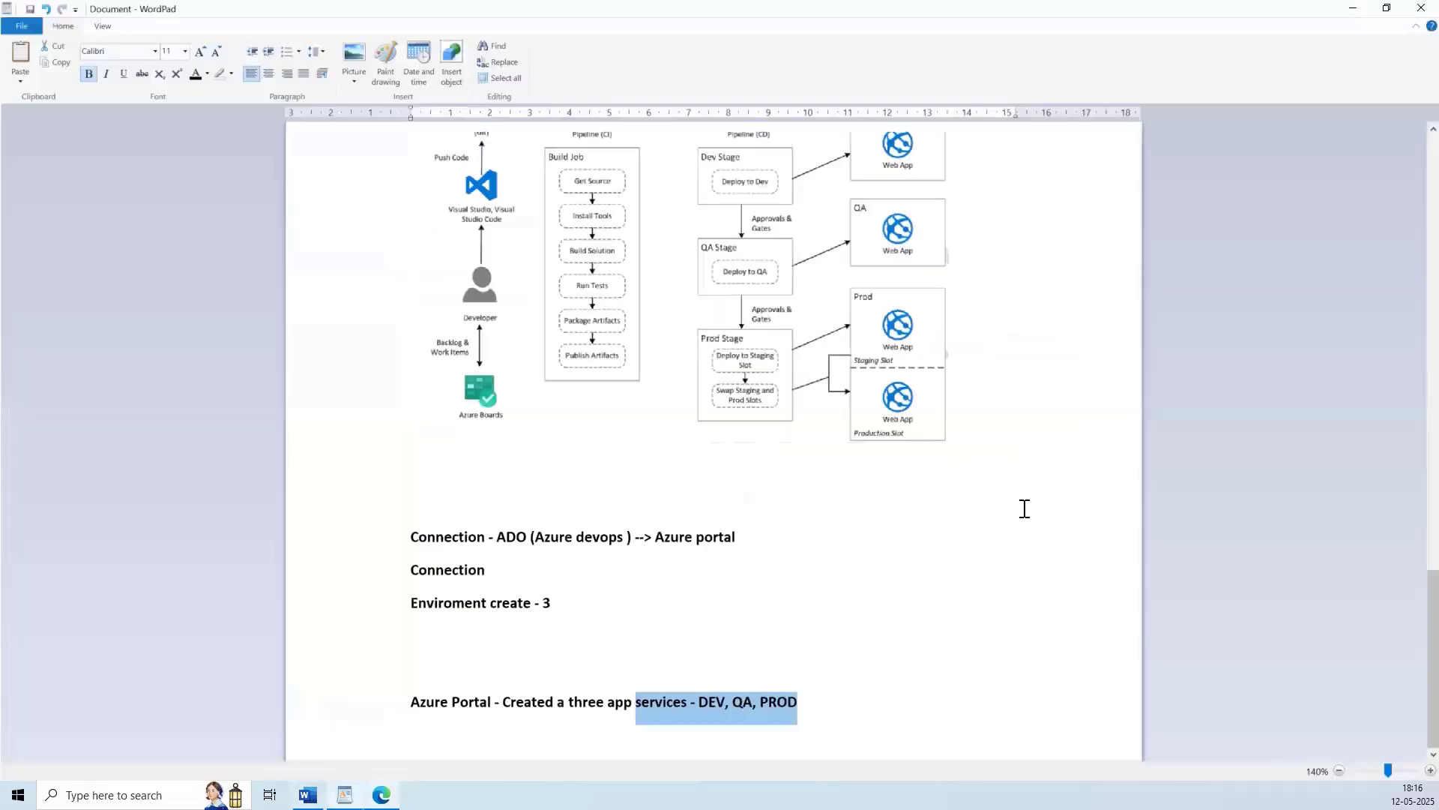
scroll(919, 309, "up", 2)
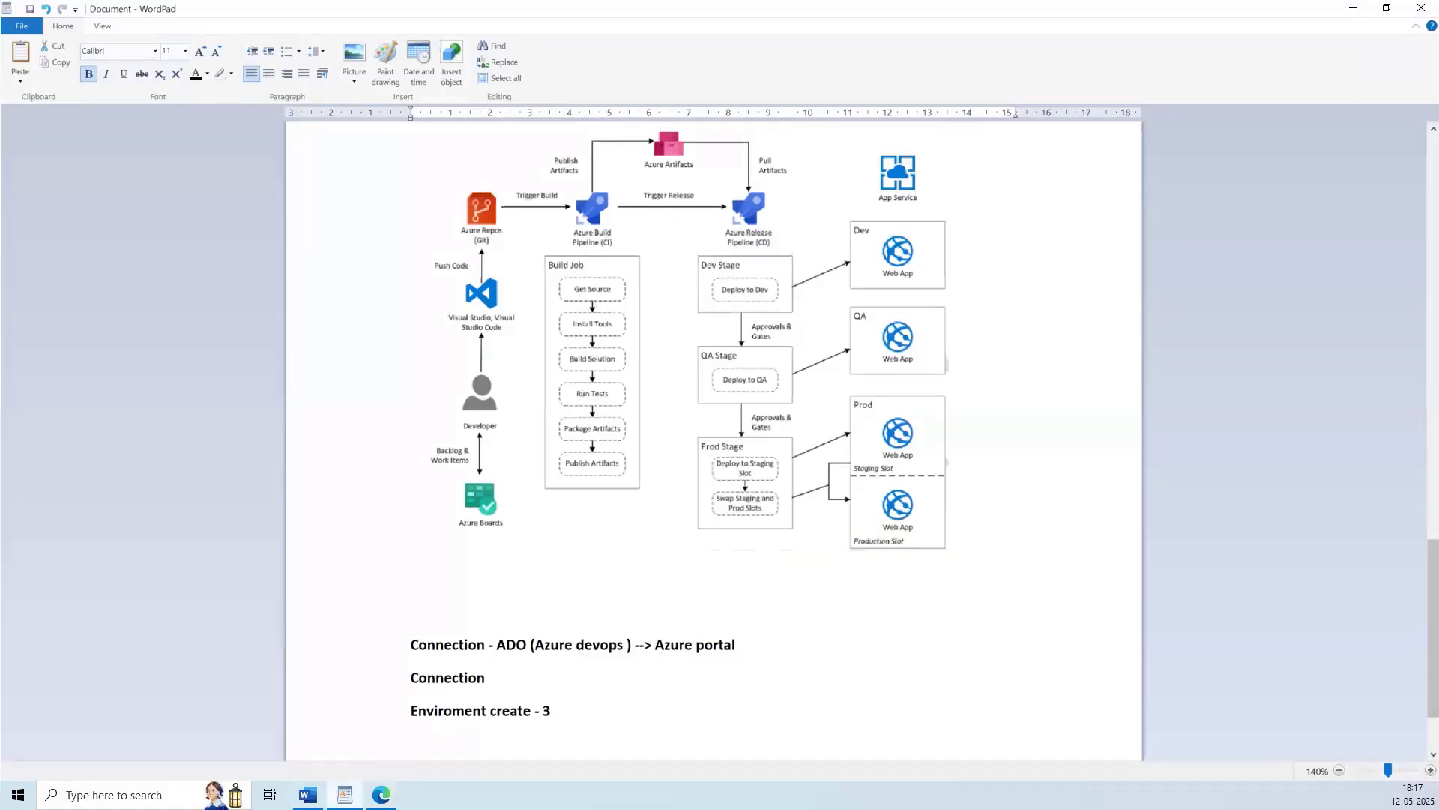
Switch back to the Azure portal and open the deployment slots page of the DevopsdemoPROD web app.
left_click(381, 795)
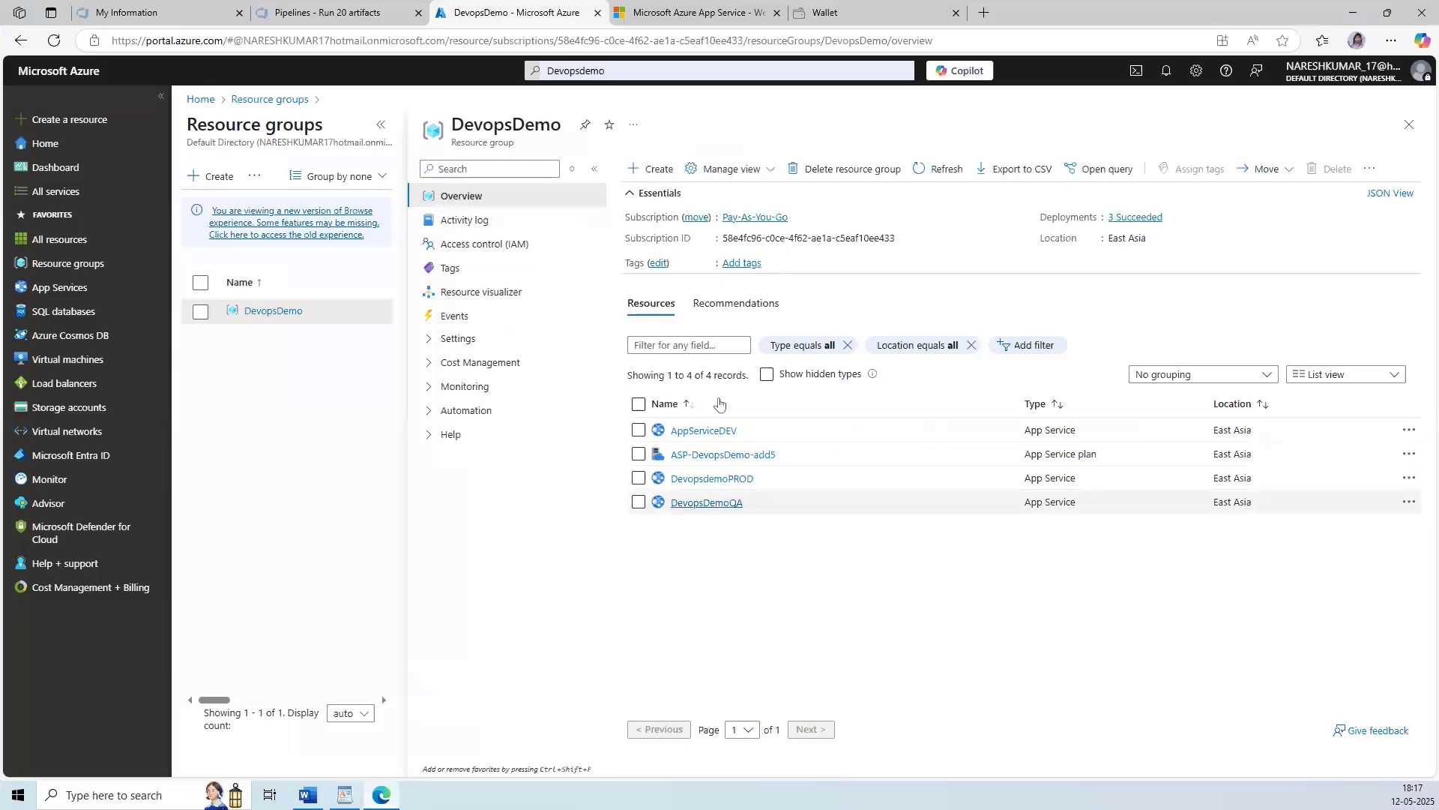
left_click(723, 484)
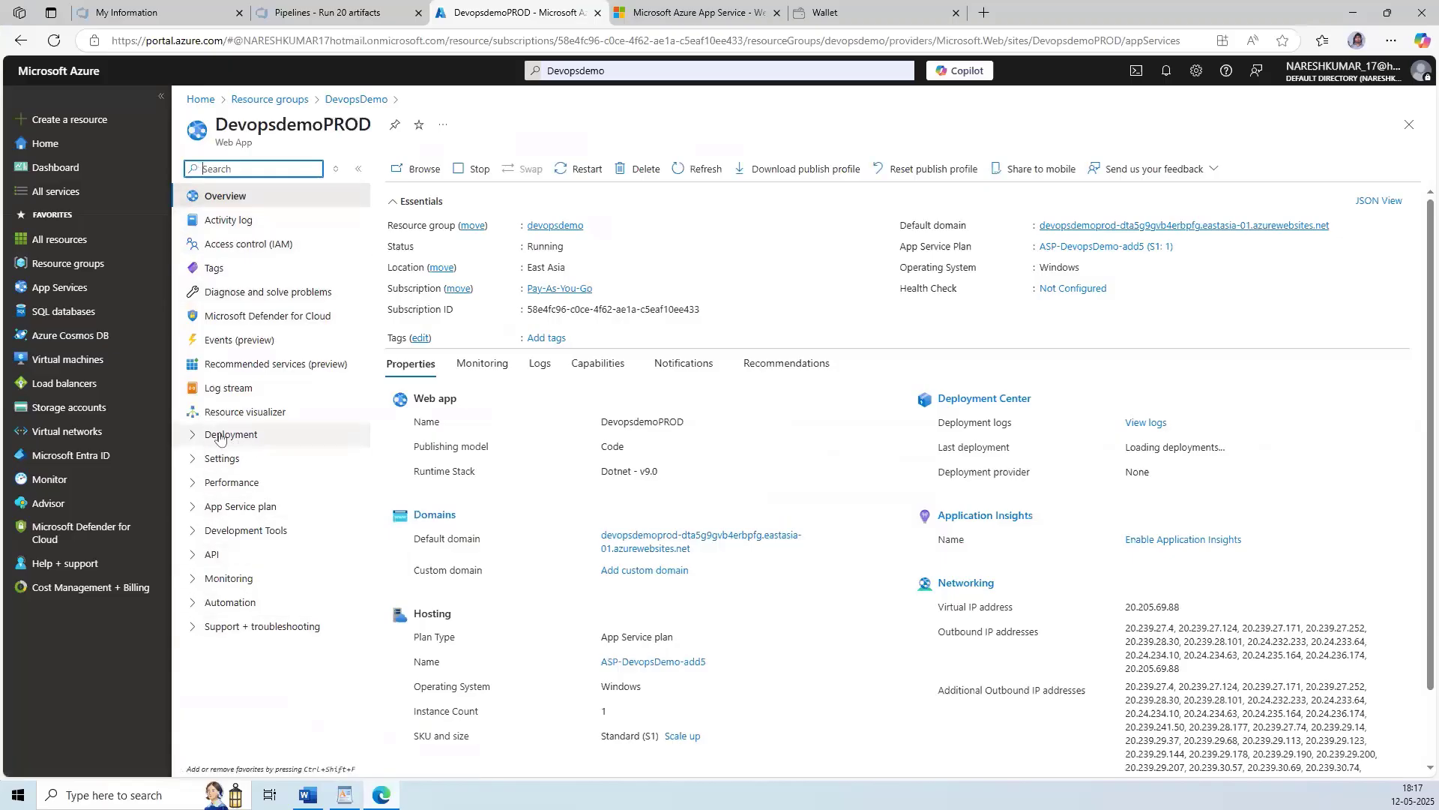
left_click(193, 436)
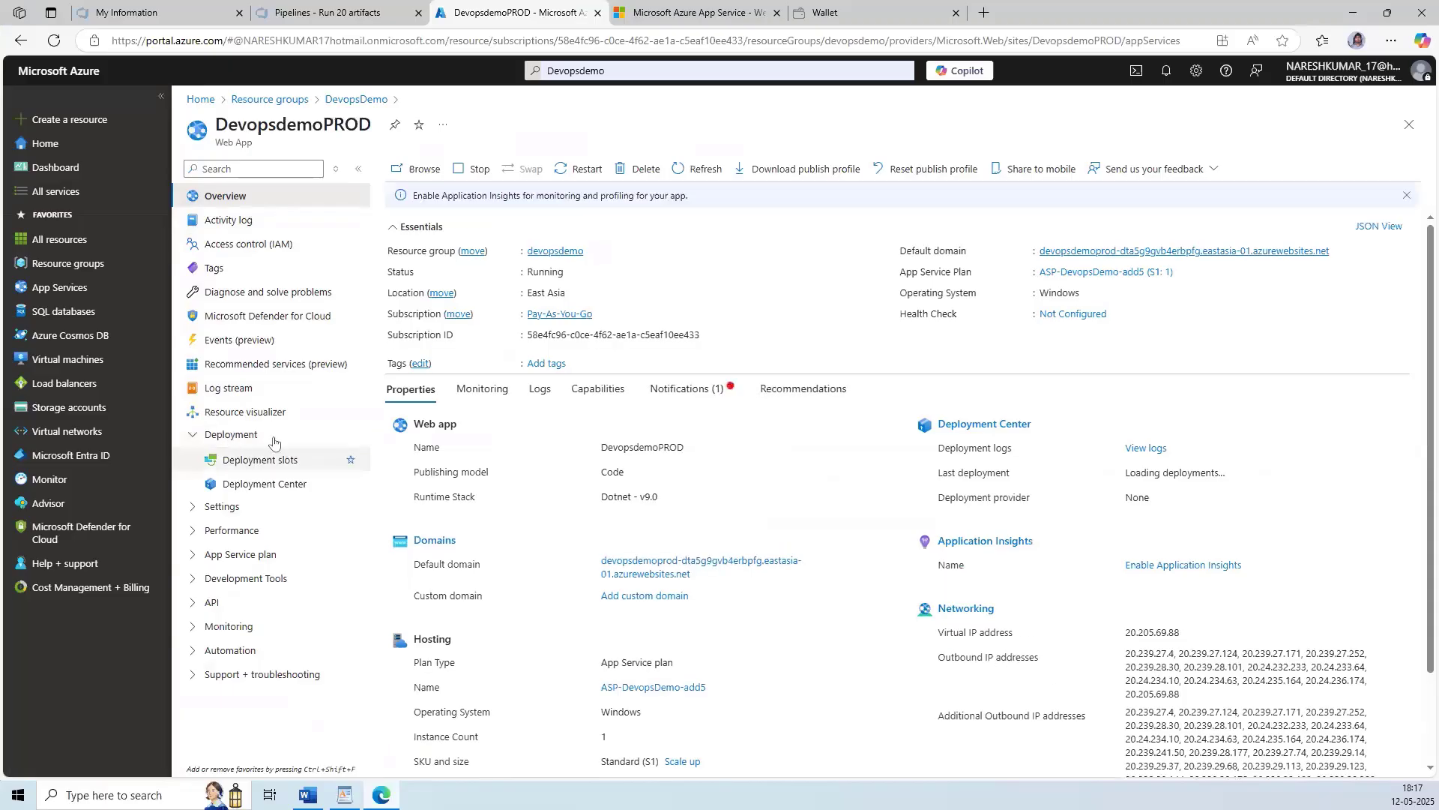
left_click(255, 460)
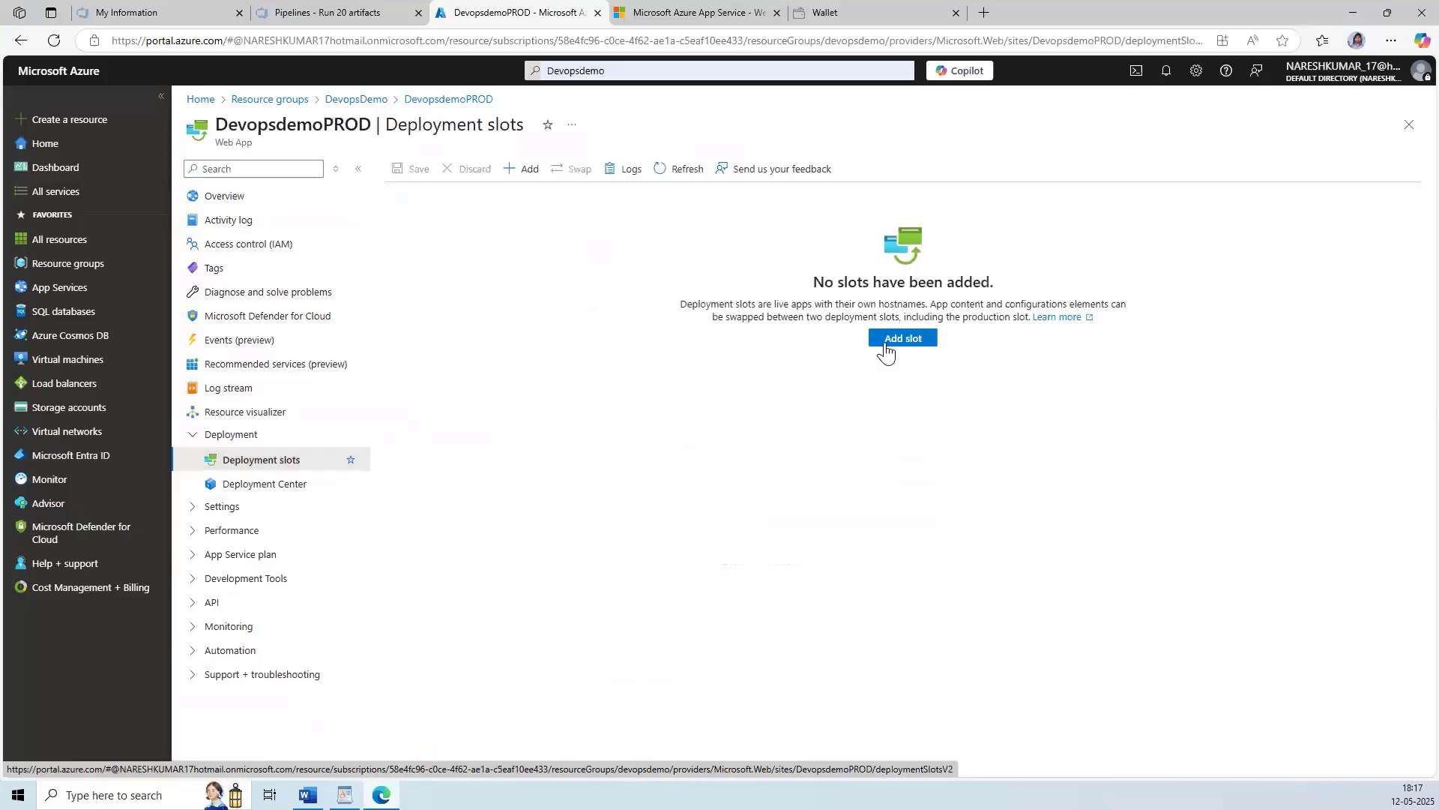
Add a deployment slot named staging to DevopsdemoPROD, cloning its settings from devopsdemoprod.
left_click(522, 169)
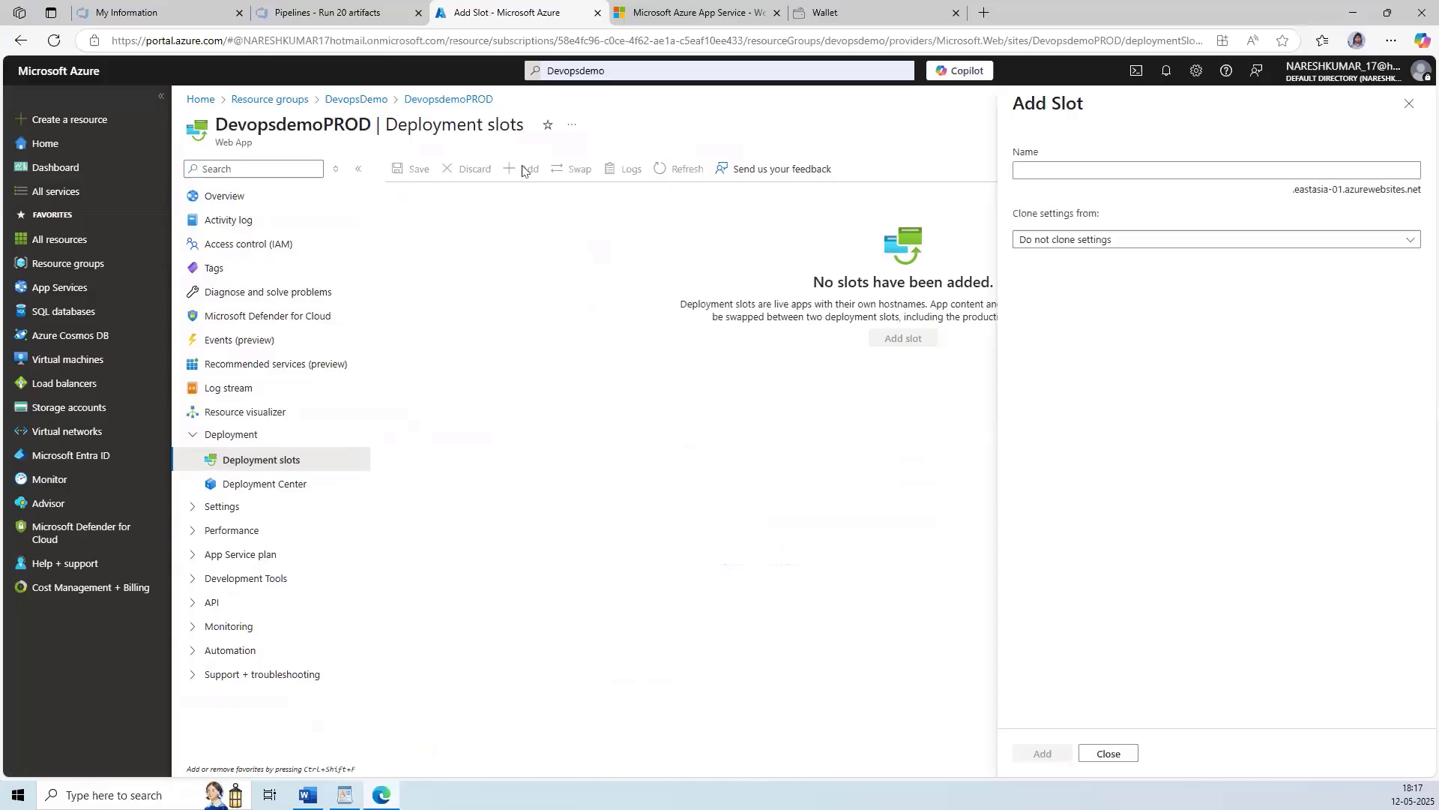
left_click(1136, 172)
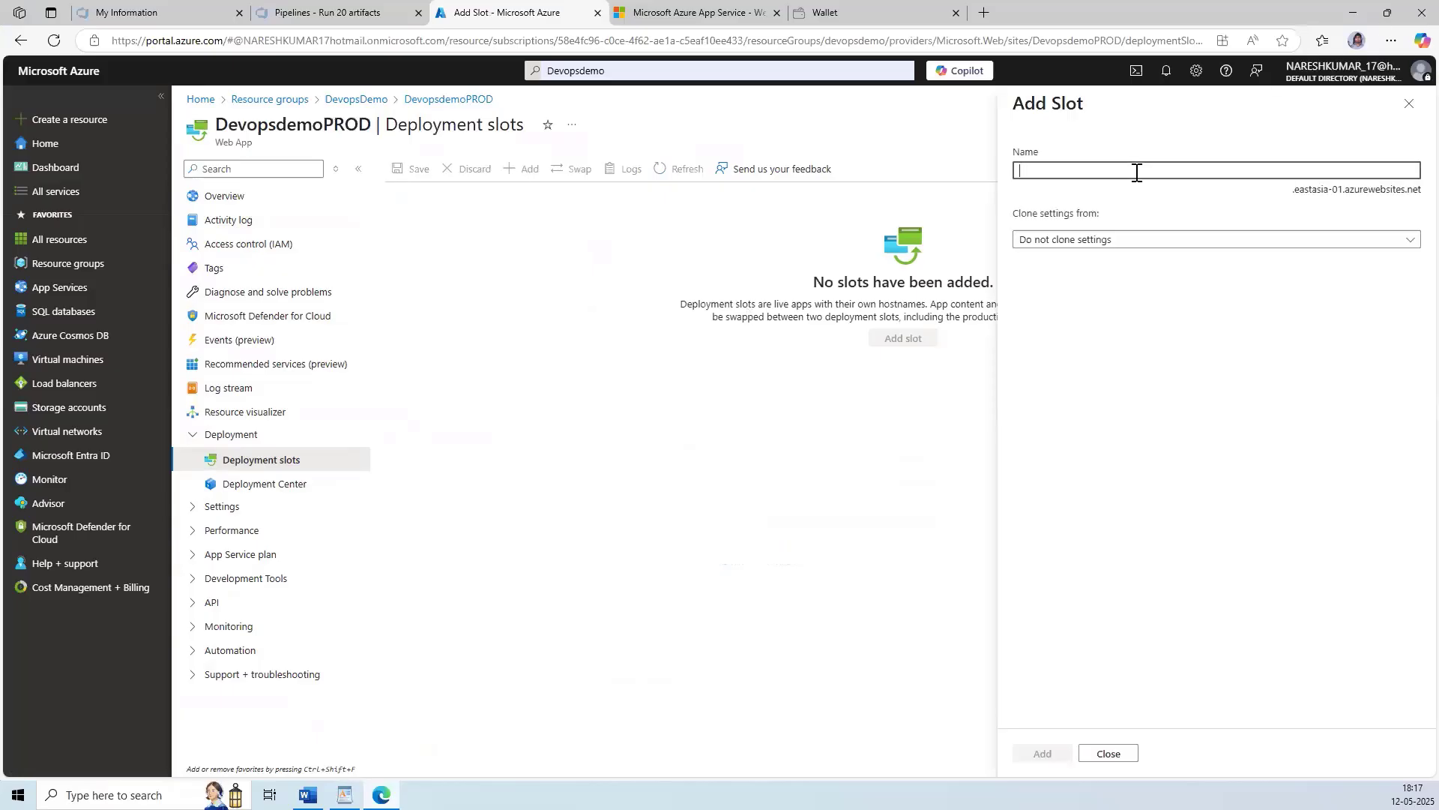
type("staging")
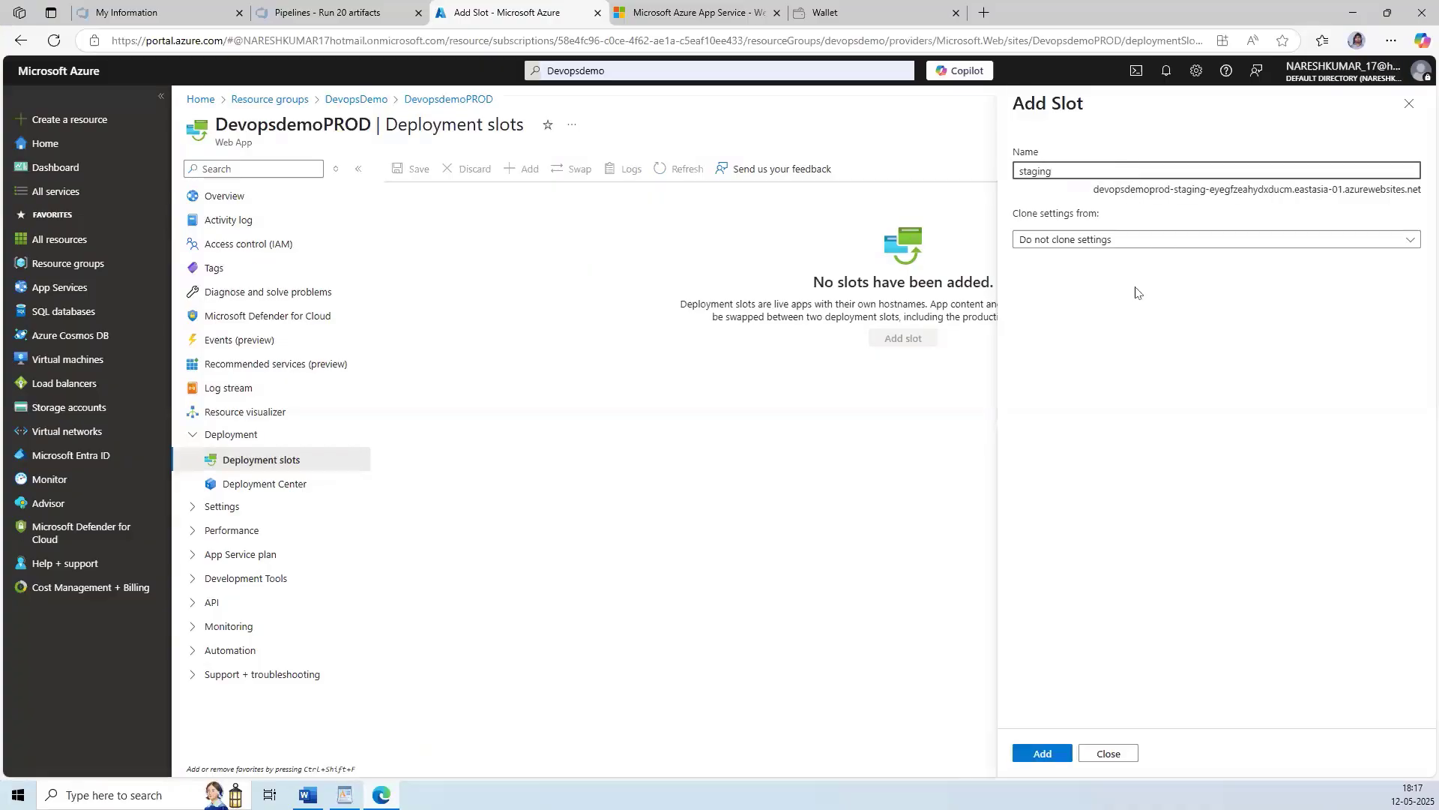
left_click(1079, 240)
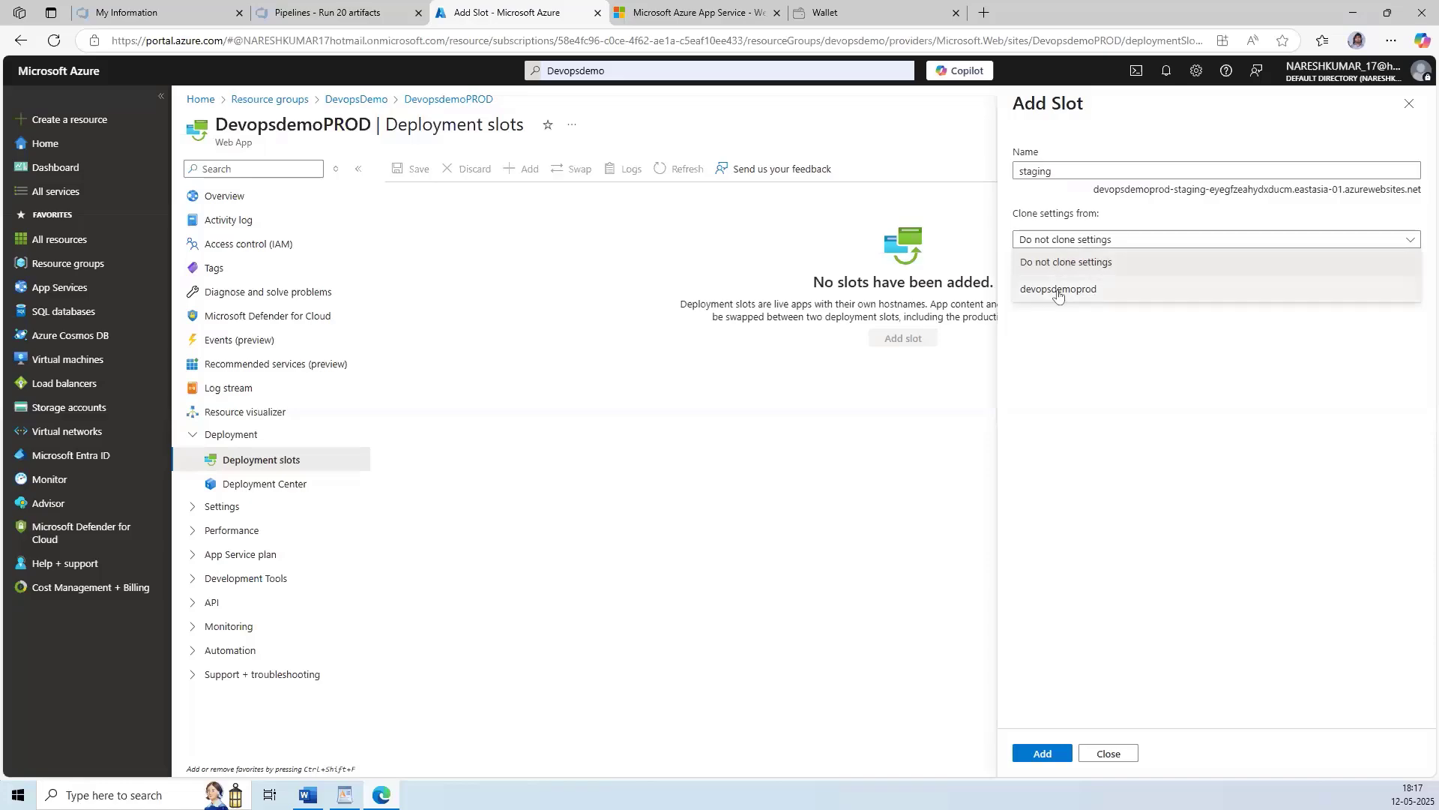
left_click(1098, 293)
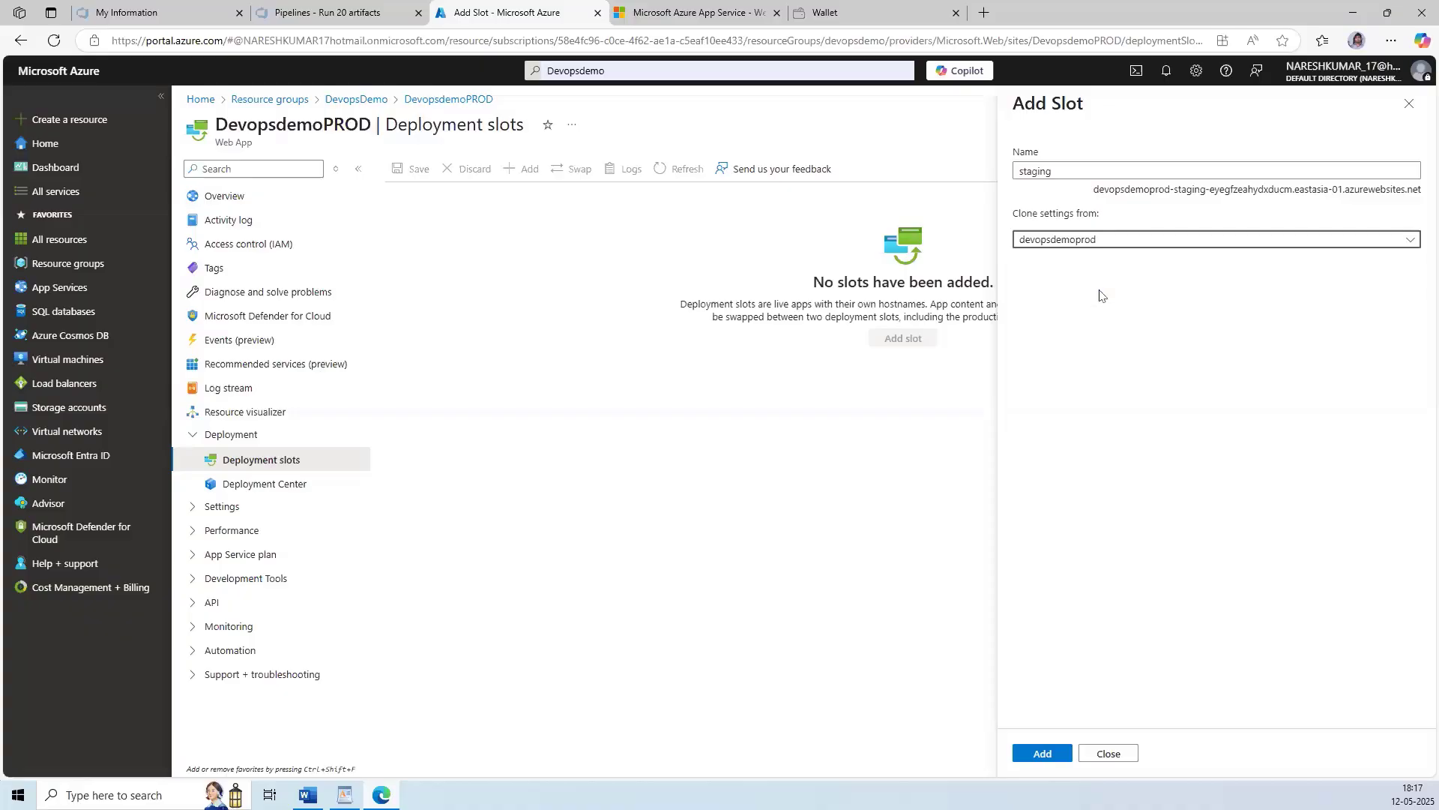
left_click(1043, 753)
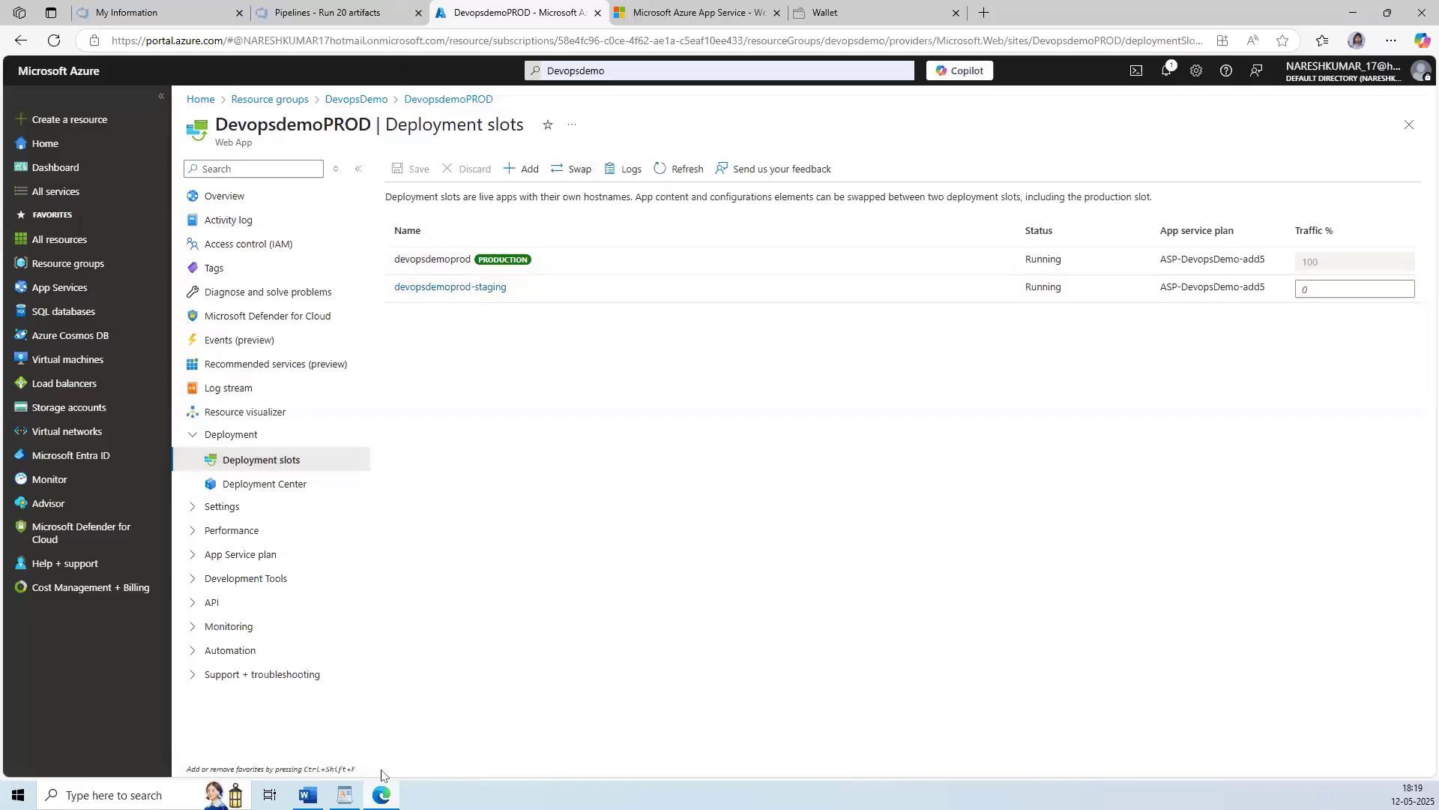
Switch to the WordPad document to compare the new slot with the pipeline diagram.
left_click(344, 795)
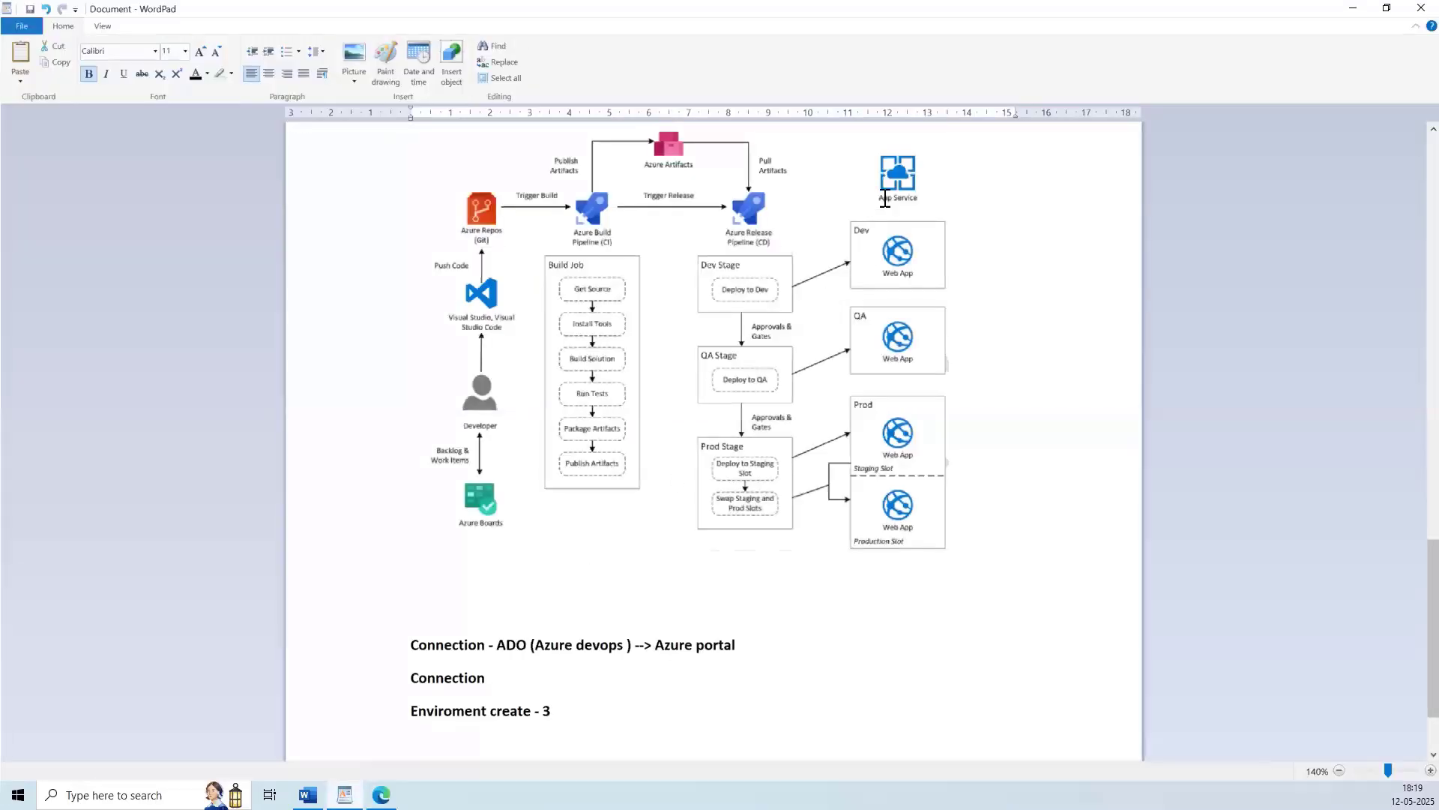